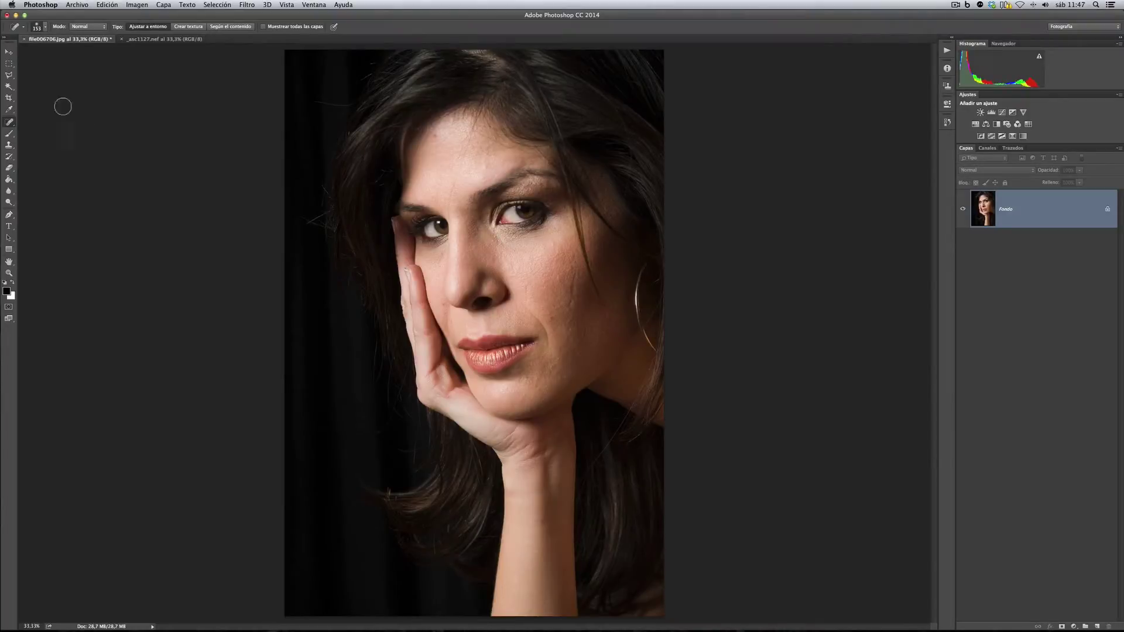
{"action": "left_click", "coordinate": [10, 123]}
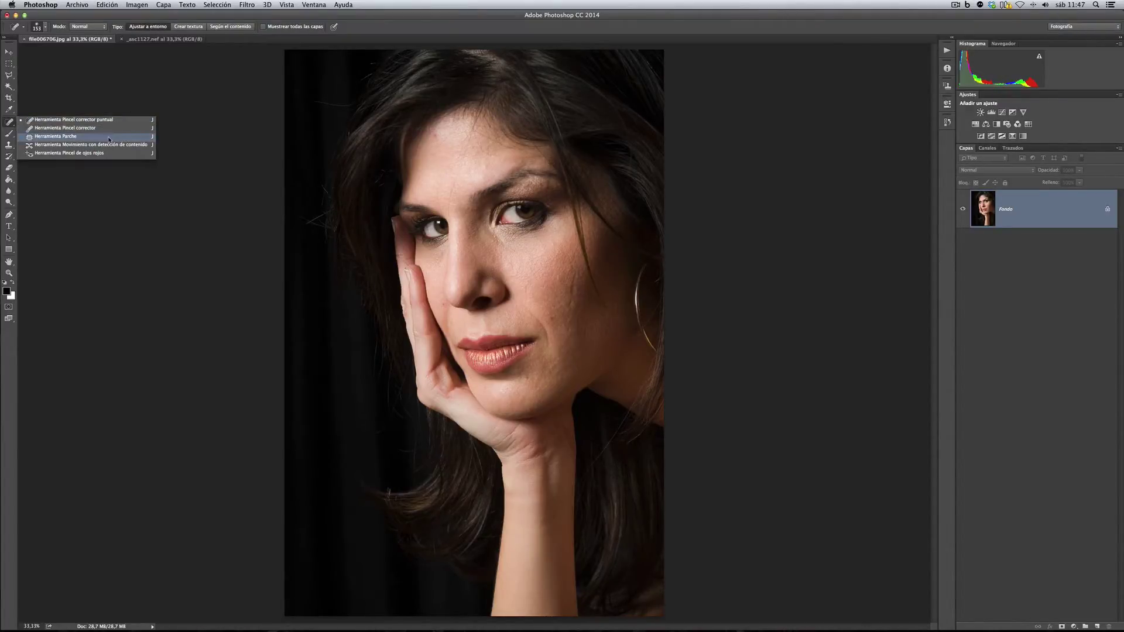
{"action": "left_click", "coordinate": [36, 168]}
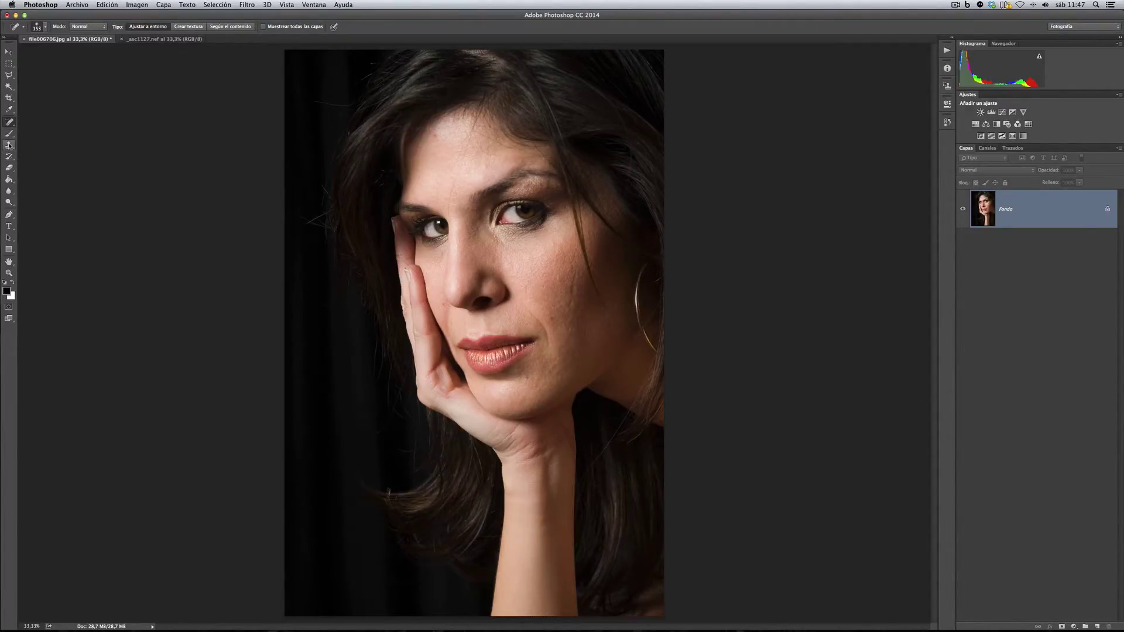
{"action": "left_click", "coordinate": [10, 145]}
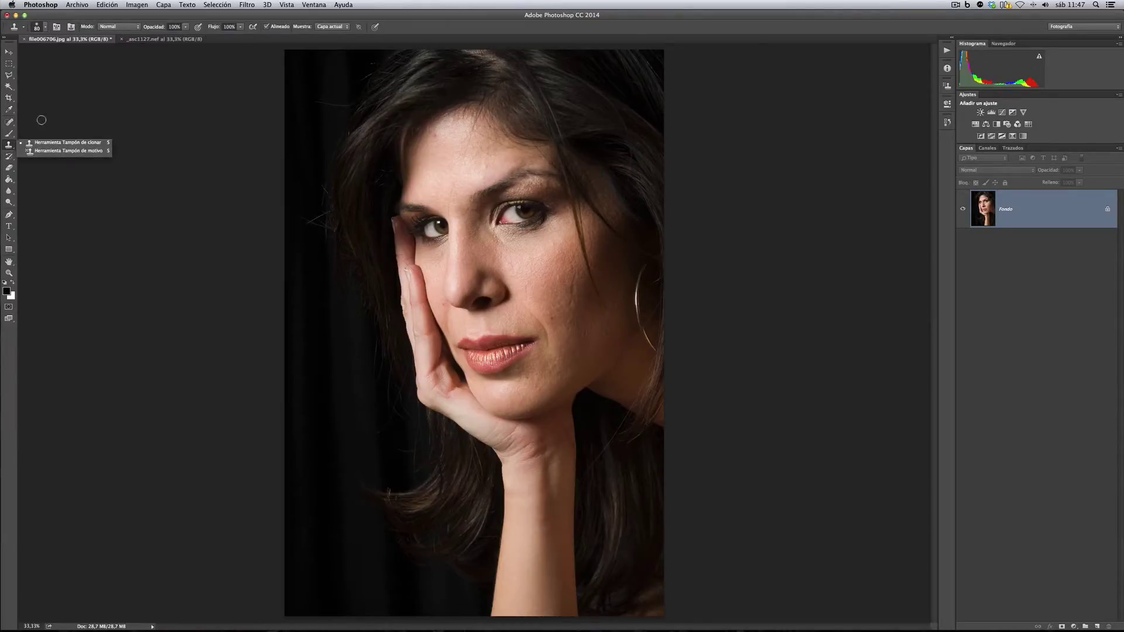
{"action": "left_click", "coordinate": [560, 185]}
{"action": "left_click", "coordinate": [626, 210]}
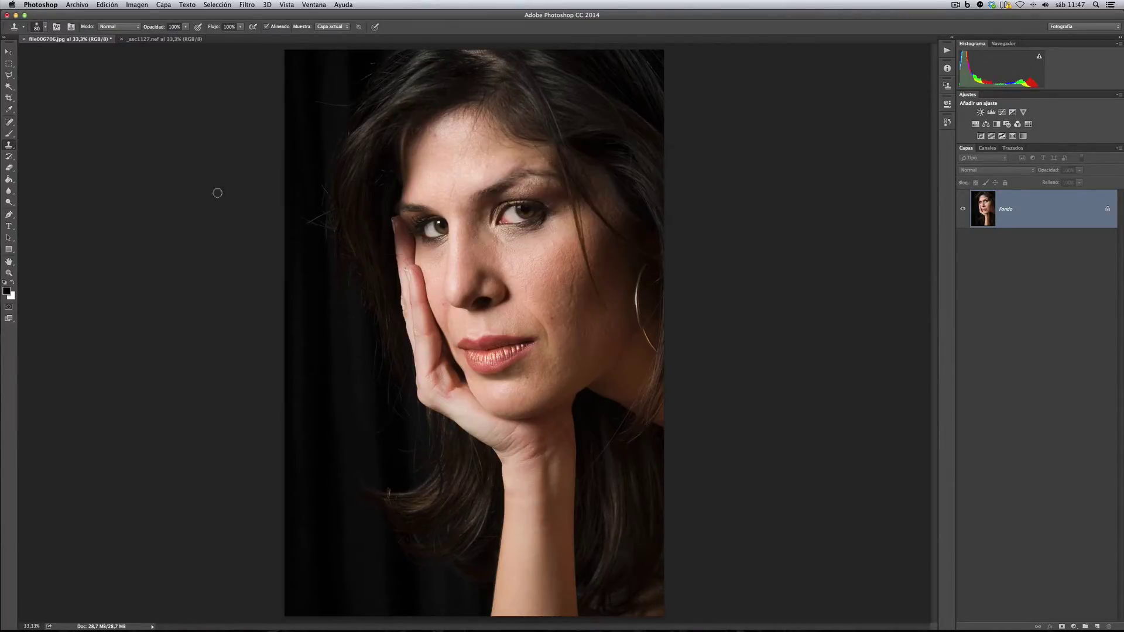
Choose the Spot Healing Brush and set its size to 69 px and hardness to 34%
{"action": "left_click_drag", "start_coordinate": [9, 122], "coordinate": [75, 121]}
{"action": "key", "text": "super+plus"}
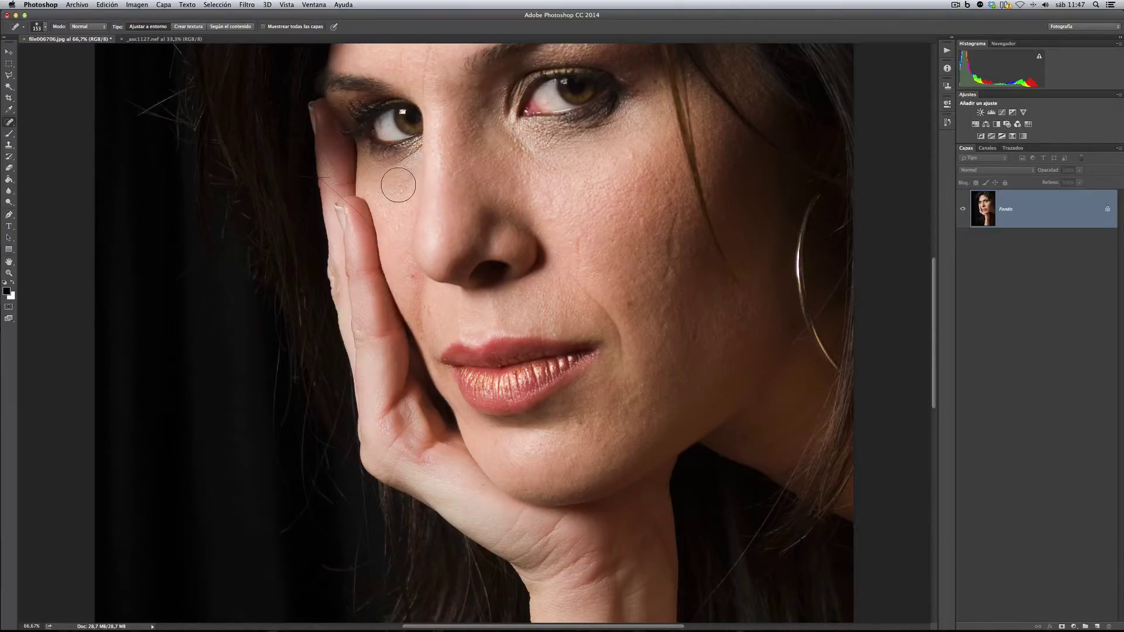
{"action": "left_click_drag", "start_coordinate": [513, 193], "coordinate": [363, 201]}
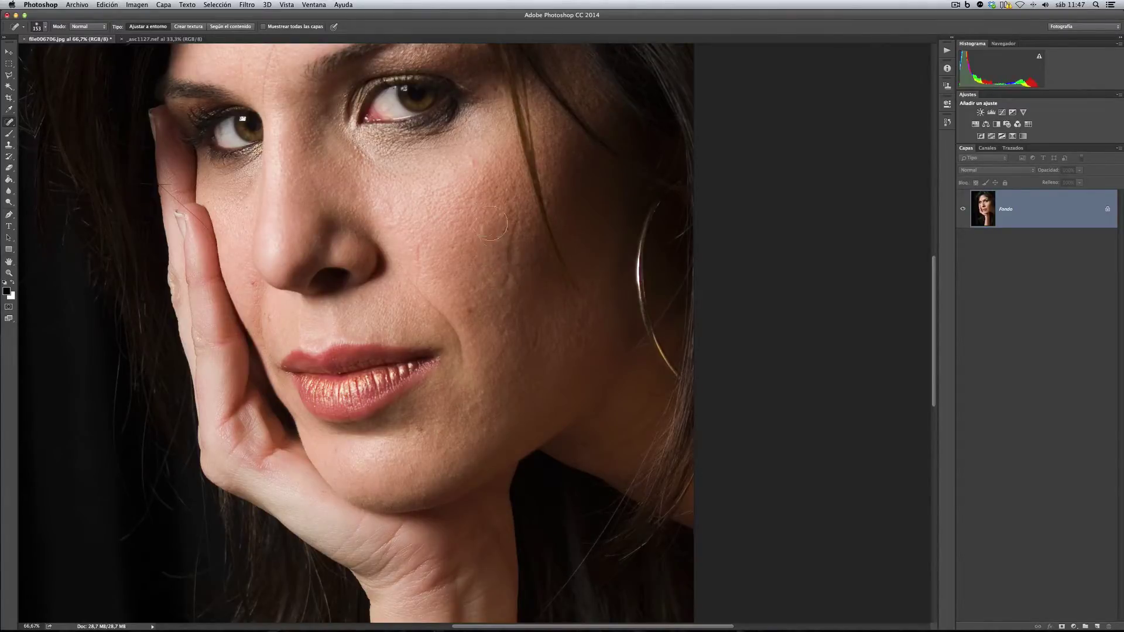
{"action": "left_click", "coordinate": [46, 29]}
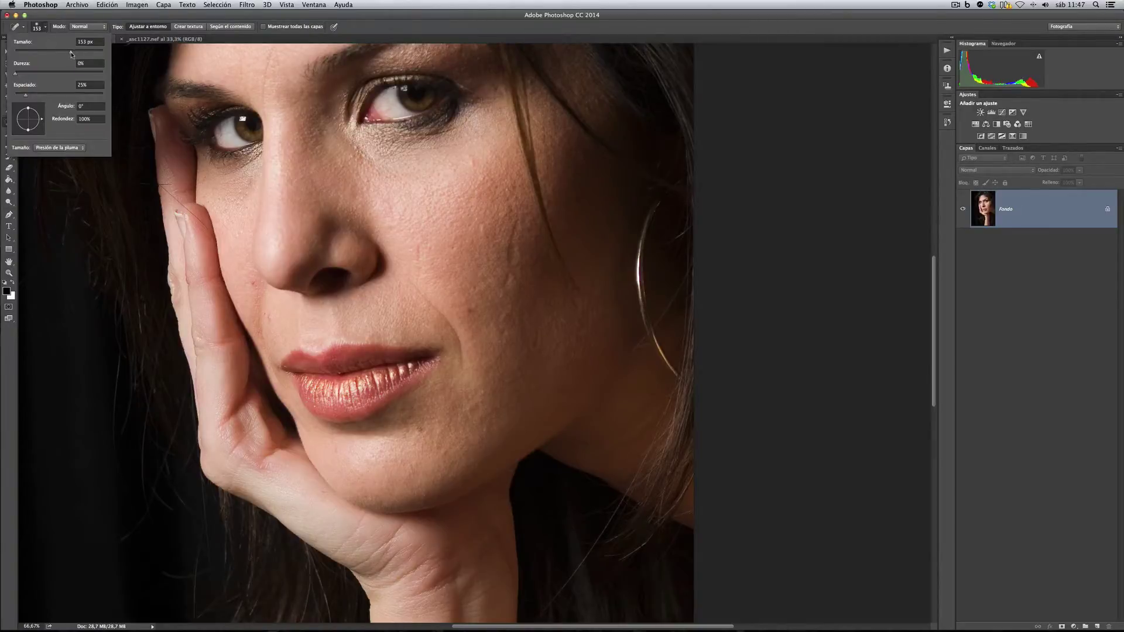
{"action": "mouse_move", "coordinate": [69, 51]}
{"action": "left_mouse_down"}
{"action": "mouse_move", "coordinate": [22, 53]}
{"action": "mouse_move", "coordinate": [73, 54]}
{"action": "mouse_move", "coordinate": [32, 54]}
{"action": "mouse_move", "coordinate": [107, 78]}
{"action": "left_mouse_up"}
{"action": "left_click_drag", "start_coordinate": [27, 75], "coordinate": [12, 76]}
{"action": "left_click", "coordinate": [82, 148]}
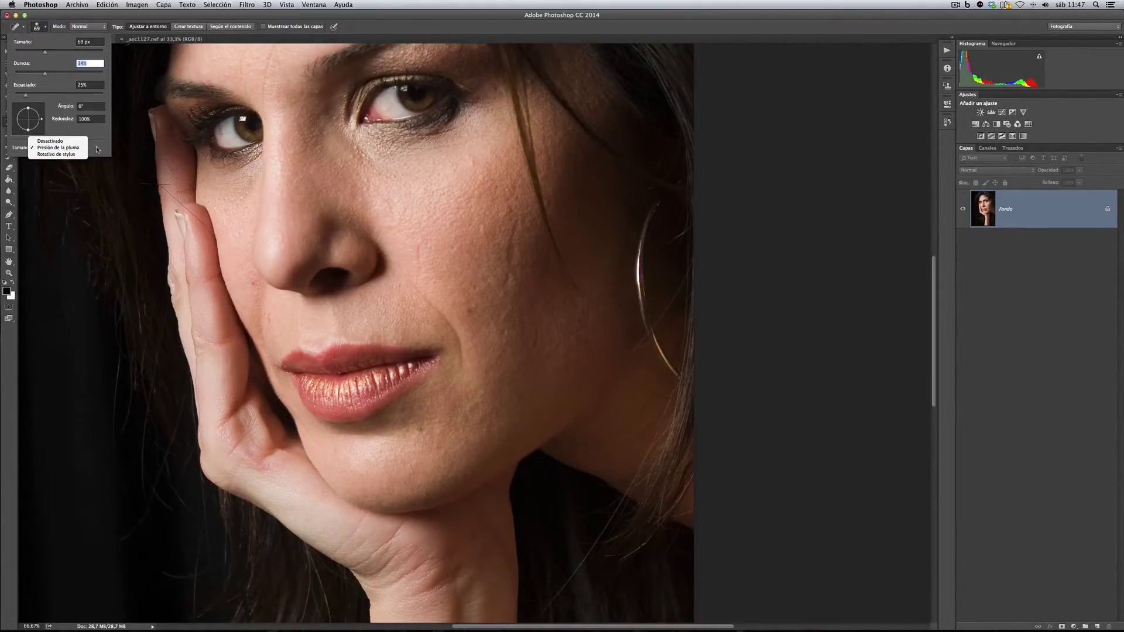
{"action": "left_click", "coordinate": [96, 150]}
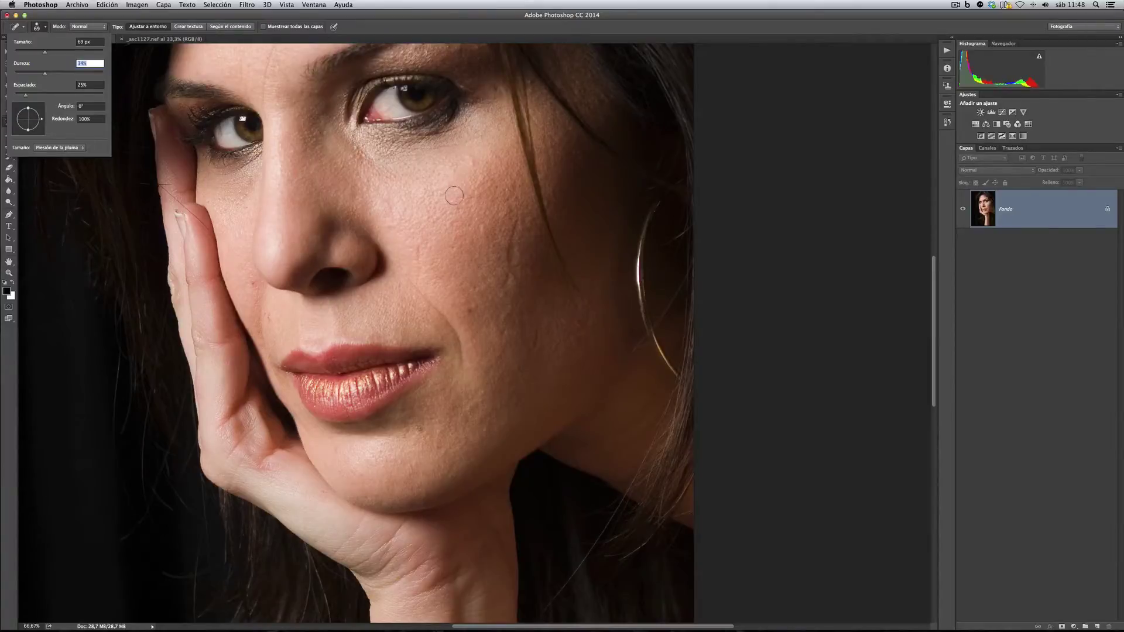
Reduce the healing brush size to 37 px
{"action": "left_click_drag", "start_coordinate": [493, 205], "coordinate": [426, 180]}
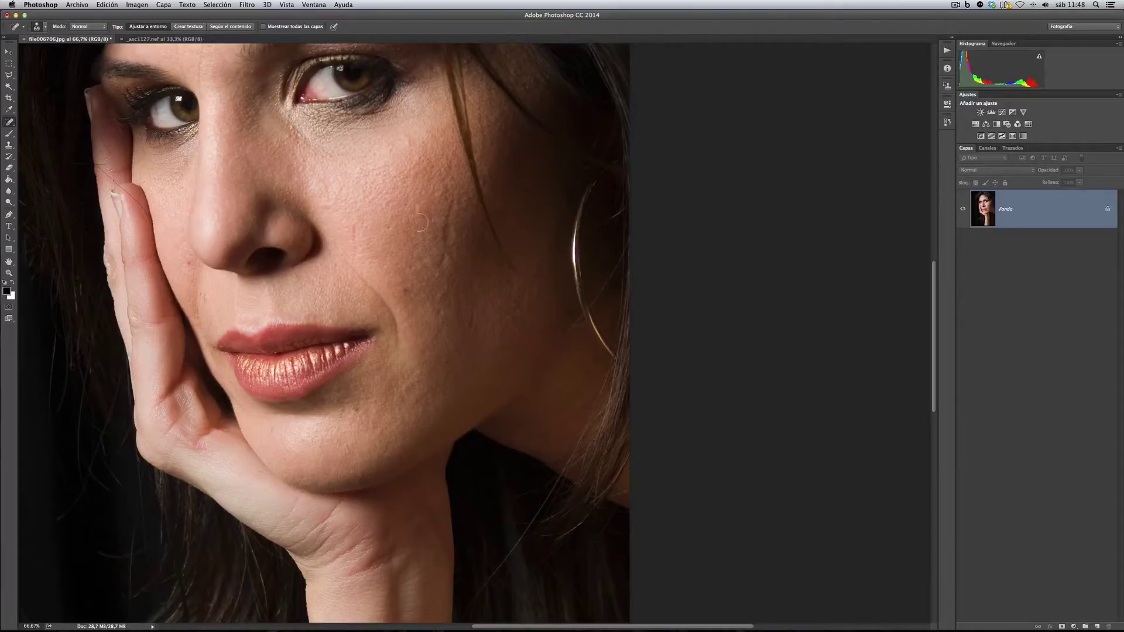
{"action": "left_click_drag", "start_coordinate": [409, 223], "coordinate": [404, 227]}
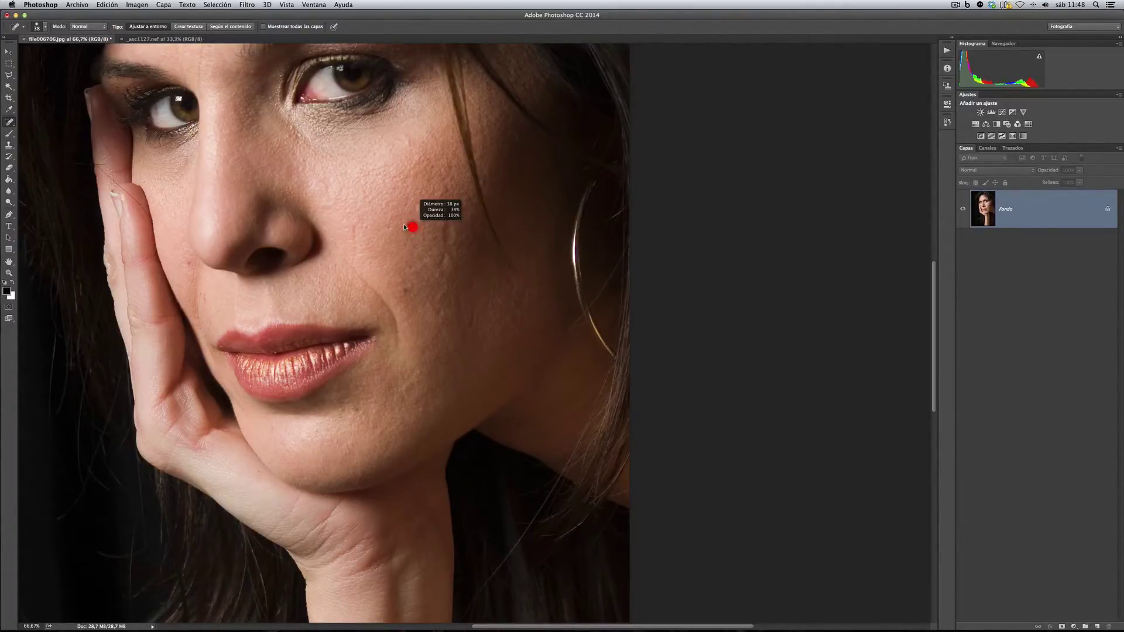
{"action": "left_click_drag", "start_coordinate": [404, 226], "coordinate": [404, 228]}
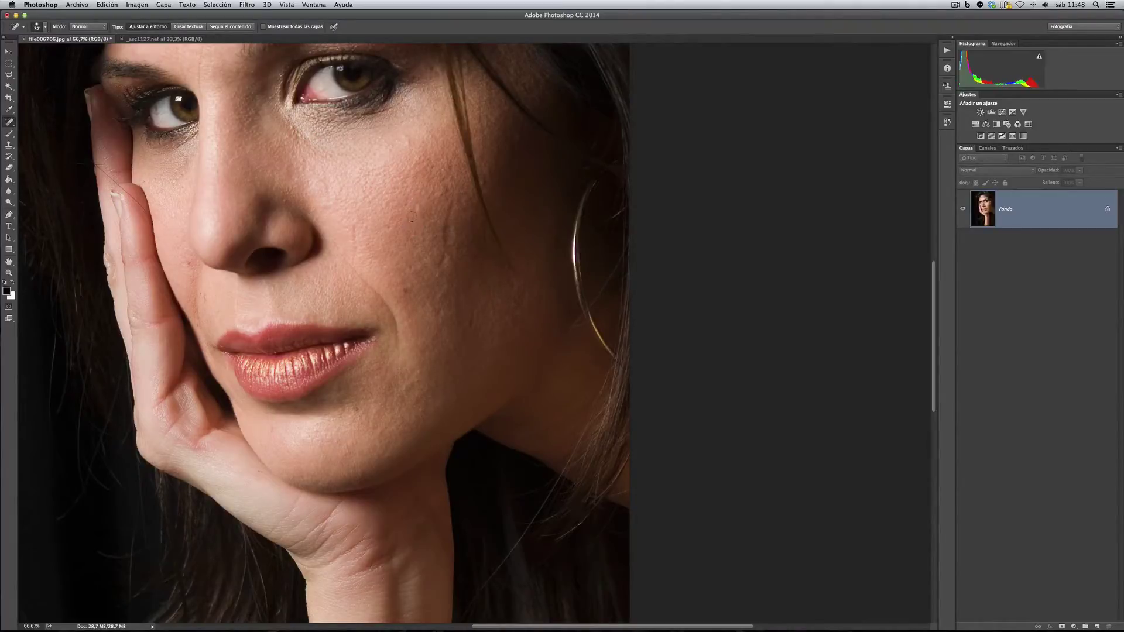
Heal the mole and small blemishes on the cheeks, beside the nose and around the smile line
{"action": "left_click_drag", "start_coordinate": [404, 290], "coordinate": [406, 289]}
{"action": "left_click", "coordinate": [206, 295]}
{"action": "left_click", "coordinate": [186, 268]}
{"action": "left_click_drag", "start_coordinate": [348, 263], "coordinate": [361, 276]}
{"action": "left_click", "coordinate": [344, 256]}
{"action": "left_click", "coordinate": [409, 143]}
Try healing over the loose hair strand on the cheek and undo those strokes
{"action": "mouse_move", "coordinate": [454, 148]}
{"action": "left_mouse_down"}
{"action": "mouse_move", "coordinate": [462, 176]}
{"action": "mouse_move", "coordinate": [442, 89]}
{"action": "mouse_move", "coordinate": [450, 139]}
{"action": "left_mouse_up"}
{"action": "right_click", "coordinate": [452, 141]}
{"action": "left_click", "coordinate": [440, 113]}
{"action": "left_click_drag", "start_coordinate": [472, 181], "coordinate": [473, 221]}
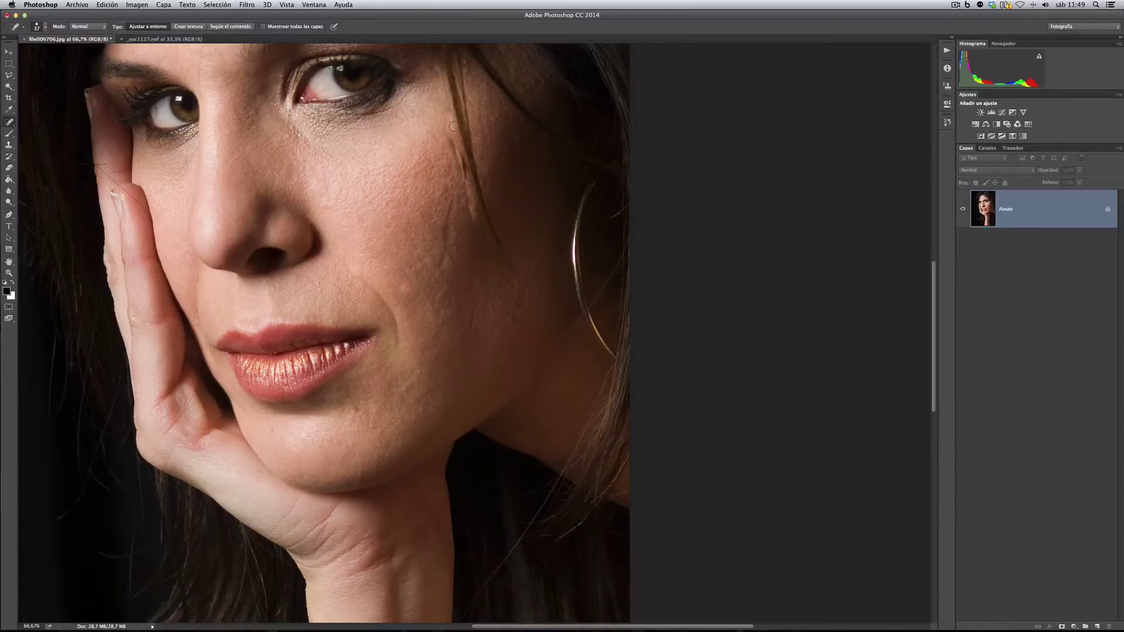
{"action": "key", "text": "super+z"}
{"action": "key", "text": "super+z"}
{"action": "key", "text": "super+z"}
Heal the remaining small marks across the cheek below the eye
{"action": "mouse_move", "coordinate": [447, 257]}
{"action": "left_mouse_down"}
{"action": "mouse_move", "coordinate": [441, 268]}
{"action": "mouse_move", "coordinate": [443, 256]}
{"action": "left_mouse_up"}
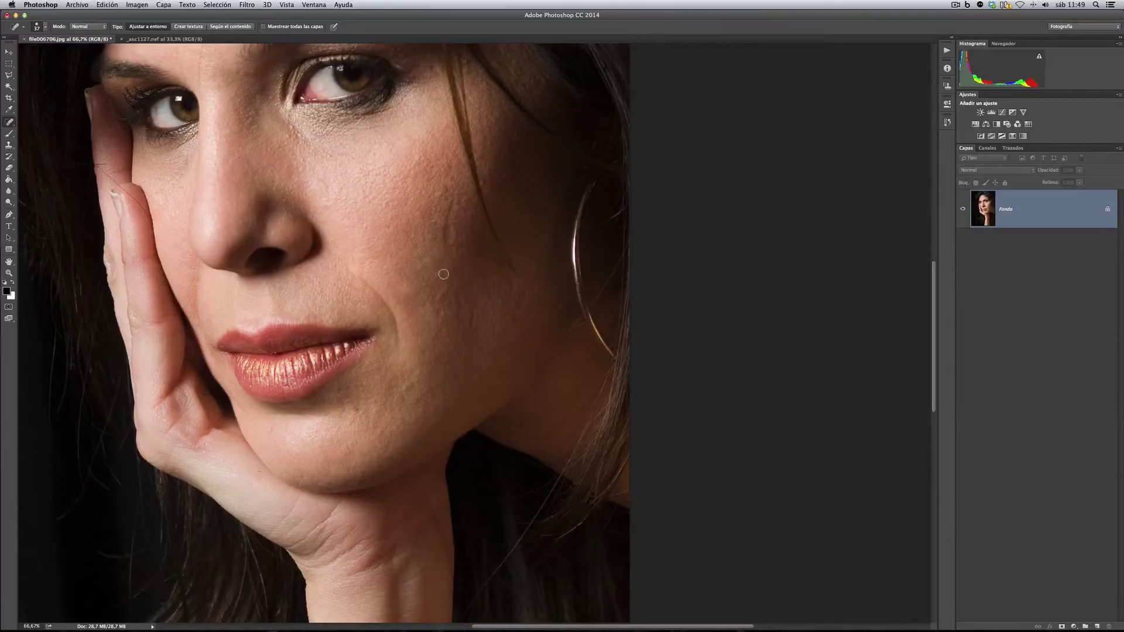
{"action": "left_click", "coordinate": [391, 228]}
{"action": "left_click", "coordinate": [445, 188]}
{"action": "left_click", "coordinate": [416, 158]}
Revert the portrait to its original opened snapshot in the history
{"action": "left_click", "coordinate": [946, 122]}
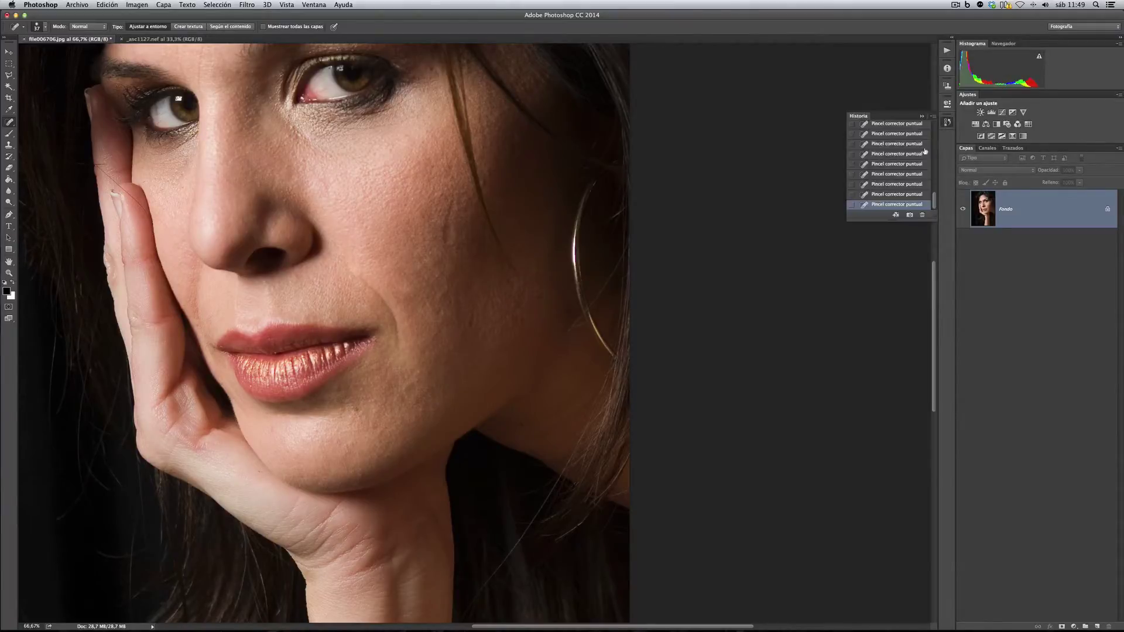
{"action": "left_click_drag", "start_coordinate": [933, 199], "coordinate": [933, 129]}
{"action": "left_click", "coordinate": [901, 129]}
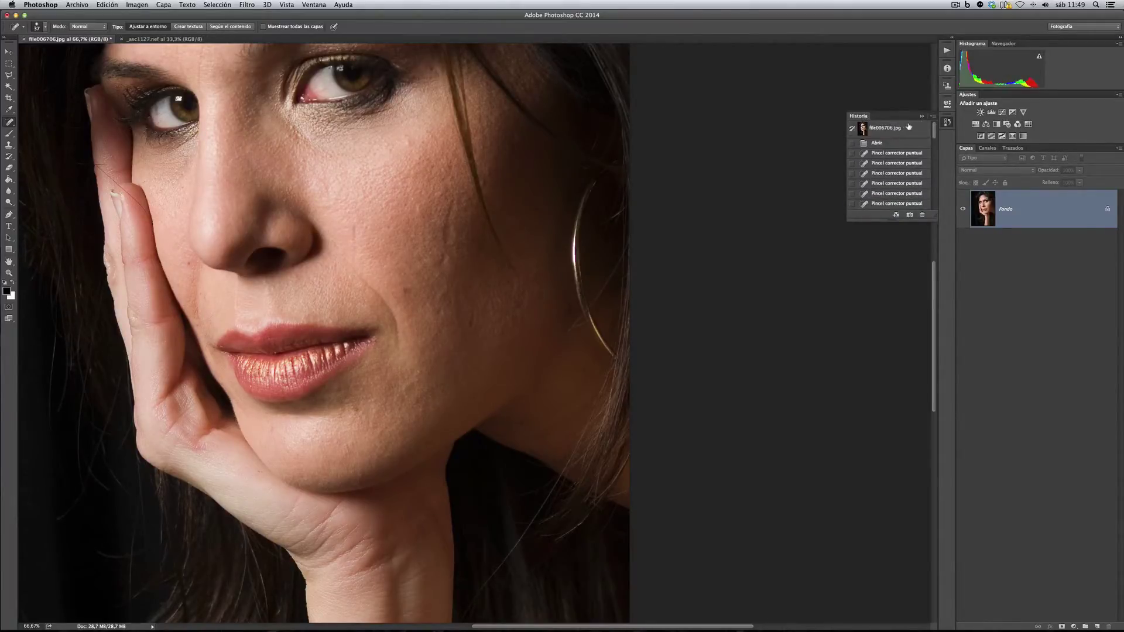
{"action": "left_click", "coordinate": [948, 123]}
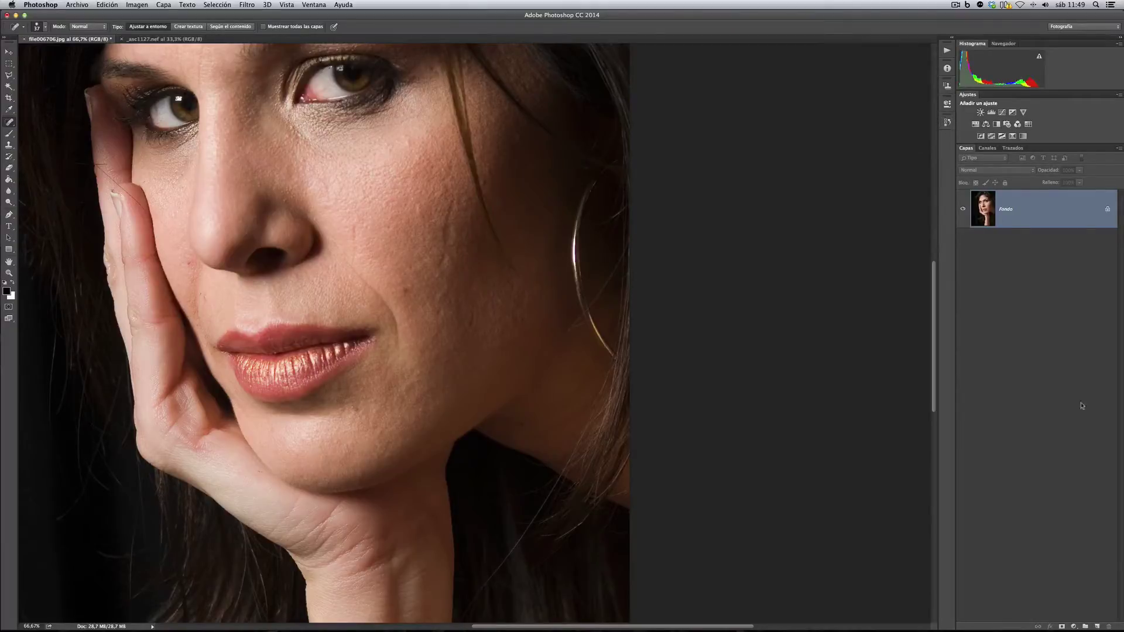
Create a new empty layer, enable sampling of all layers, and heal the cheek blemishes and smile line on it
{"action": "left_click", "coordinate": [1097, 626]}
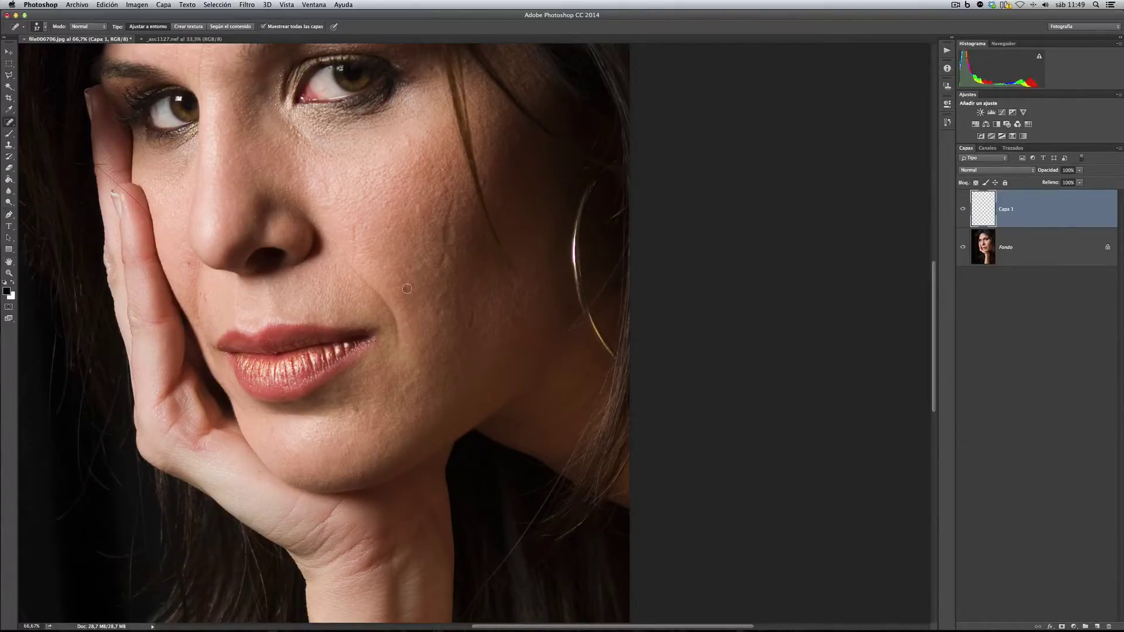
{"action": "left_click", "coordinate": [353, 234]}
{"action": "left_click", "coordinate": [353, 238]}
{"action": "left_click", "coordinate": [467, 317]}
{"action": "left_click", "coordinate": [399, 395]}
{"action": "mouse_move", "coordinate": [389, 310]}
{"action": "left_mouse_down"}
{"action": "mouse_move", "coordinate": [397, 329]}
{"action": "mouse_move", "coordinate": [375, 291]}
{"action": "left_mouse_up"}
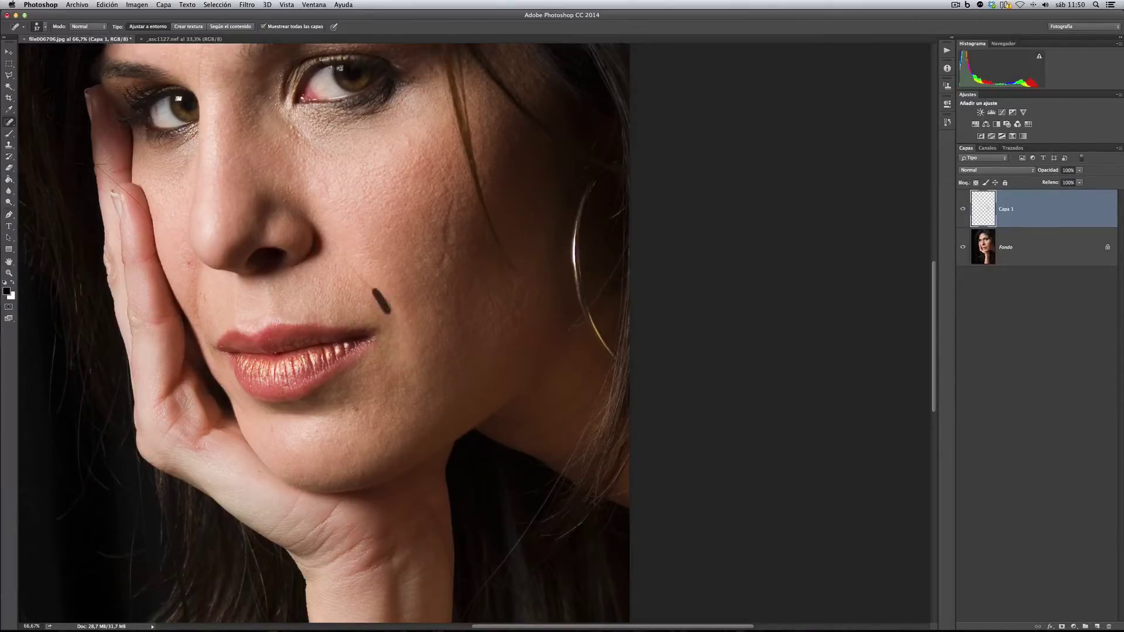
Compare the portrait with and without the retouching layer, and view its strokes alone with the background hidden
{"action": "left_click", "coordinate": [962, 210]}
{"action": "left_click", "coordinate": [963, 209]}
{"action": "left_click", "coordinate": [963, 209]}
{"action": "left_click", "coordinate": [963, 209]}
{"action": "left_click", "coordinate": [963, 210]}
{"action": "left_click", "coordinate": [962, 247]}
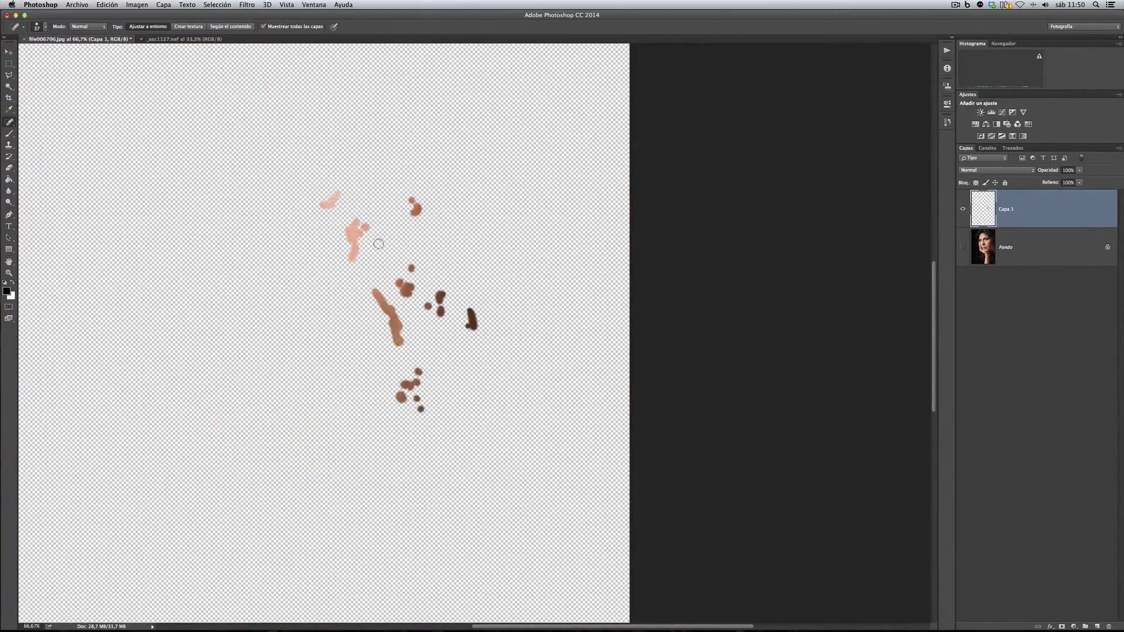
{"action": "left_click", "coordinate": [962, 247]}
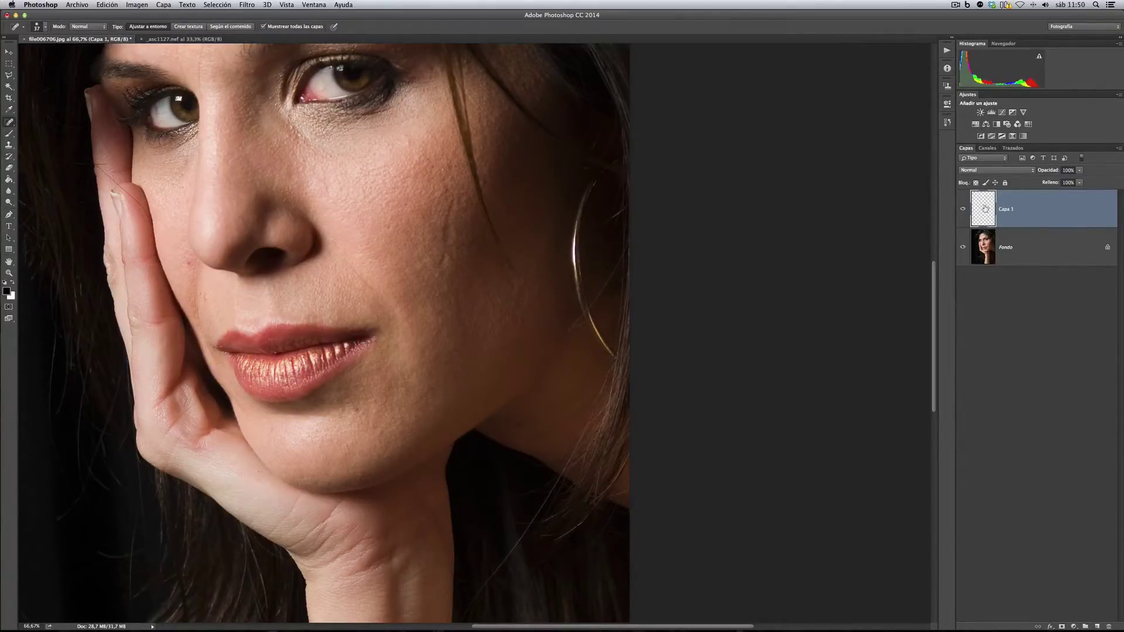
{"action": "left_click_drag", "start_coordinate": [1053, 173], "coordinate": [1047, 172]}
{"action": "left_click_drag", "start_coordinate": [1044, 172], "coordinate": [1049, 174]}
{"action": "left_click", "coordinate": [102, 27]}
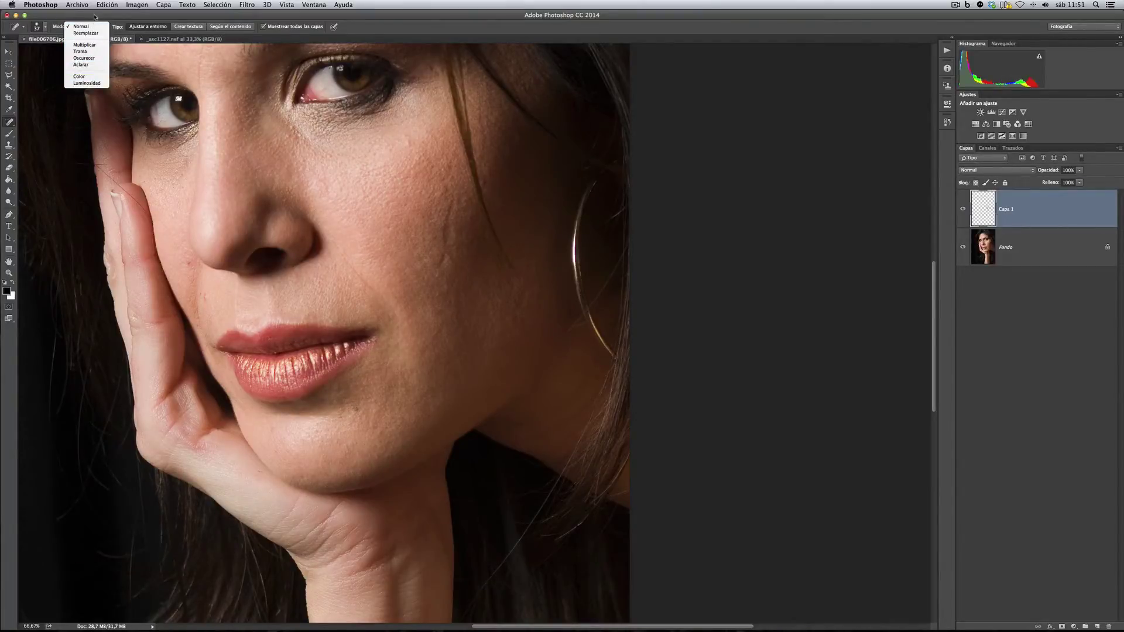
{"action": "left_click", "coordinate": [97, 16]}
{"action": "left_click", "coordinate": [93, 27]}
{"action": "left_click", "coordinate": [776, 25]}
{"action": "left_click", "coordinate": [1031, 169]}
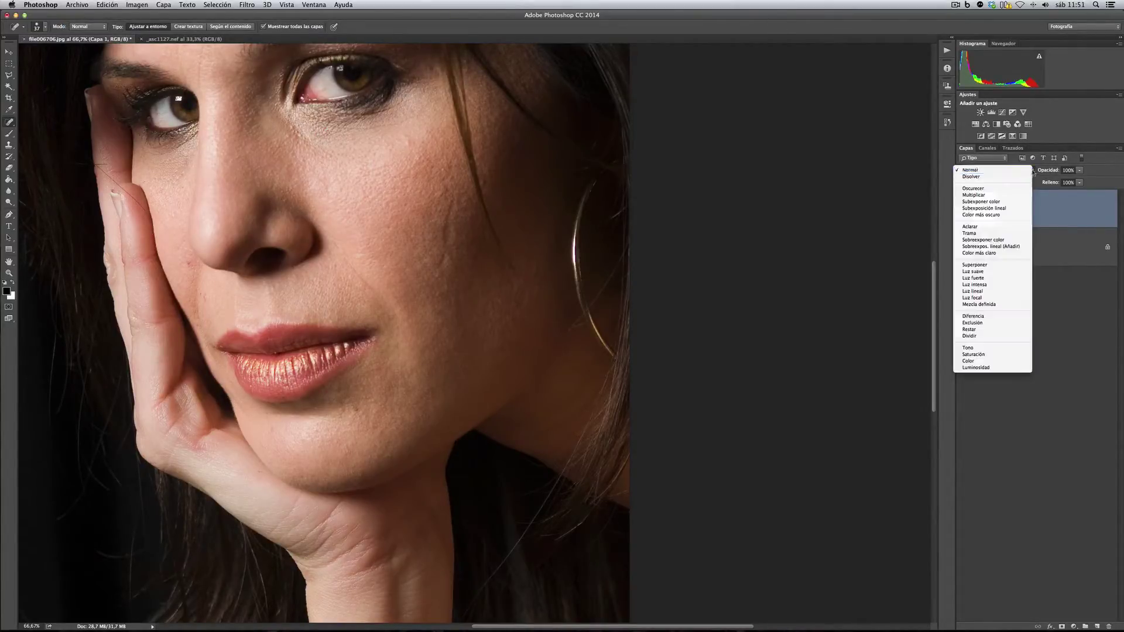
{"action": "left_click", "coordinate": [730, 27]}
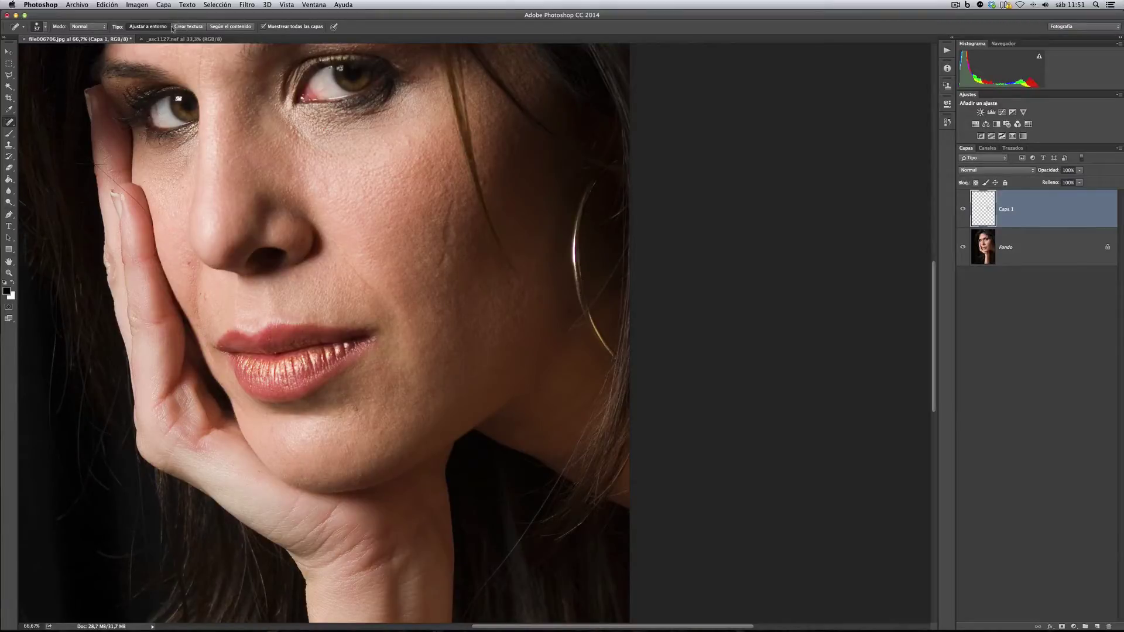
Set the healing type to Create Texture and paint over the vertical crease on the cheek
{"action": "left_click", "coordinate": [192, 29]}
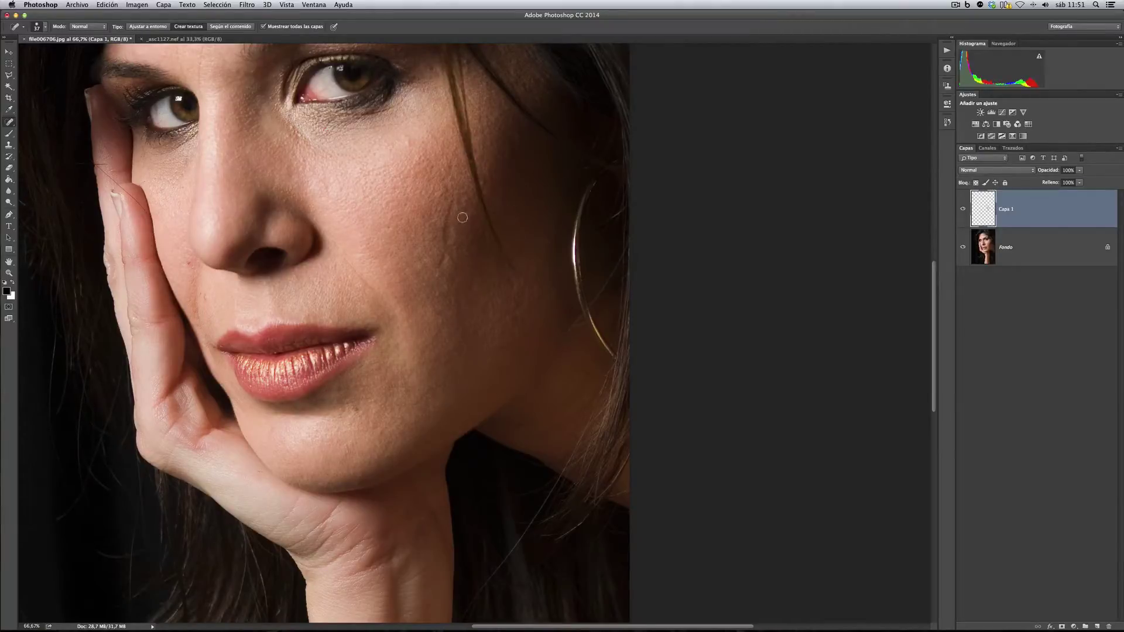
{"action": "mouse_move", "coordinate": [449, 202]}
{"action": "left_mouse_down"}
{"action": "mouse_move", "coordinate": [443, 258]}
{"action": "mouse_move", "coordinate": [440, 202]}
{"action": "mouse_move", "coordinate": [435, 237]}
{"action": "mouse_move", "coordinate": [431, 210]}
{"action": "mouse_move", "coordinate": [442, 202]}
{"action": "left_mouse_up"}
{"action": "key", "text": "super+plus"}
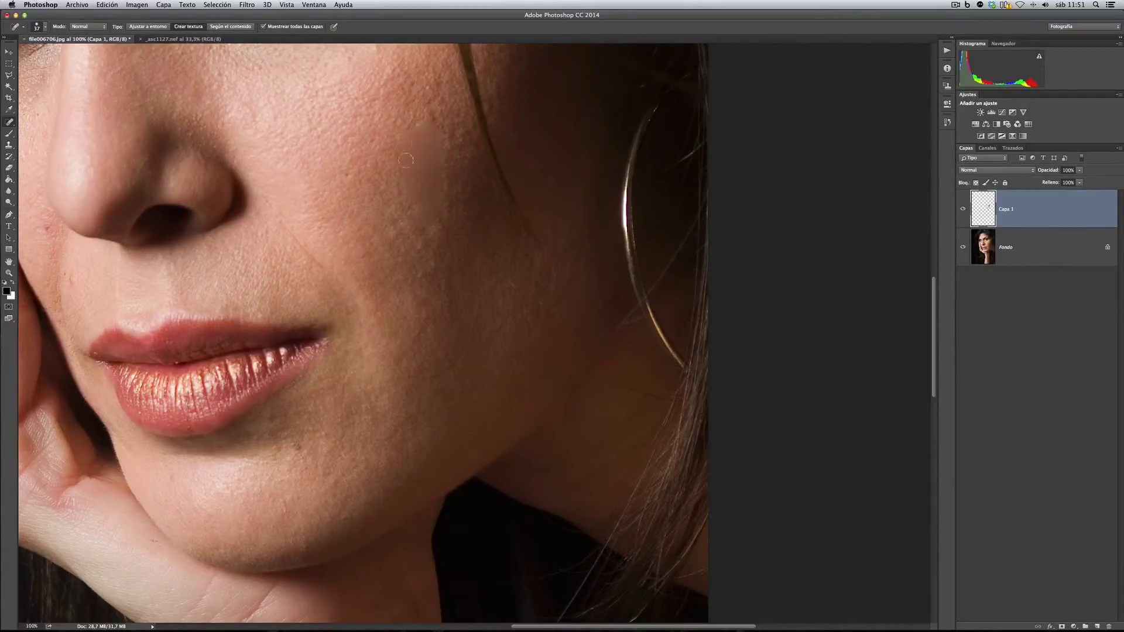
{"action": "mouse_move", "coordinate": [443, 137]}
{"action": "left_mouse_down"}
{"action": "mouse_move", "coordinate": [439, 120]}
{"action": "mouse_move", "coordinate": [412, 133]}
{"action": "left_mouse_up"}
{"action": "left_click_drag", "start_coordinate": [409, 133], "coordinate": [391, 171]}
{"action": "left_click_drag", "start_coordinate": [402, 128], "coordinate": [420, 102]}
{"action": "left_click", "coordinate": [411, 127]}
{"action": "left_click_drag", "start_coordinate": [381, 162], "coordinate": [392, 177]}
{"action": "left_click", "coordinate": [394, 140]}
Undo the Create Texture strokes on the cheek
{"action": "key", "text": "super+z"}
{"action": "key", "text": "super+z"}
{"action": "key", "text": "super+z"}
{"action": "key", "text": "super+z"}
{"action": "key", "text": "super+z"}
Set the healing type to Content-Aware and heal the upper smile line between the nose and cheek
{"action": "left_click", "coordinate": [226, 28]}
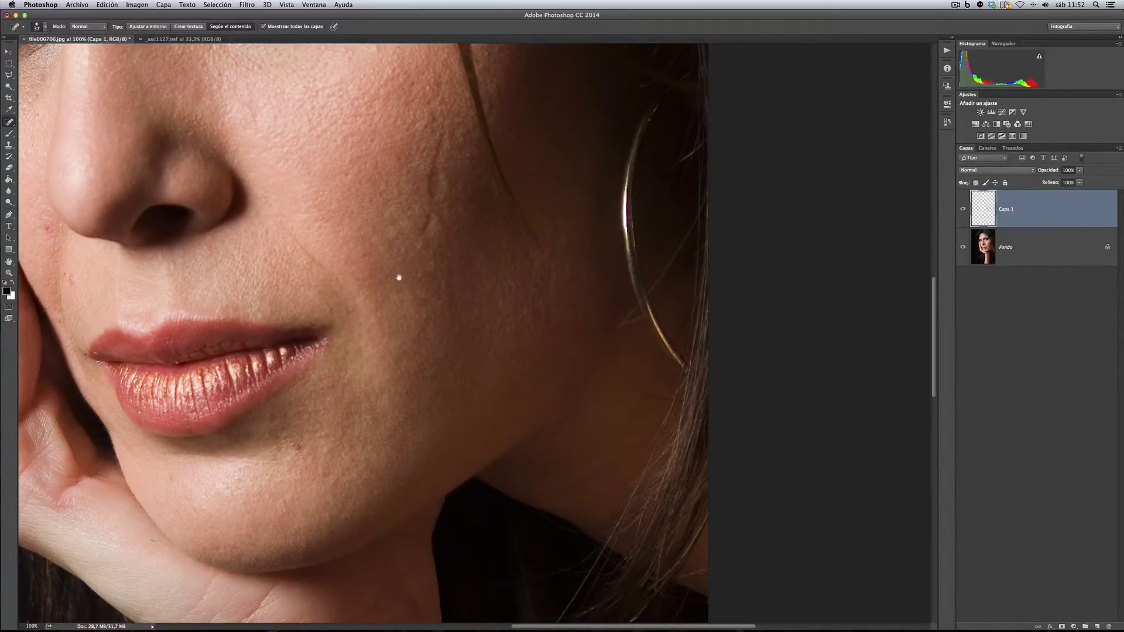
{"action": "left_click_drag", "start_coordinate": [399, 264], "coordinate": [413, 231]}
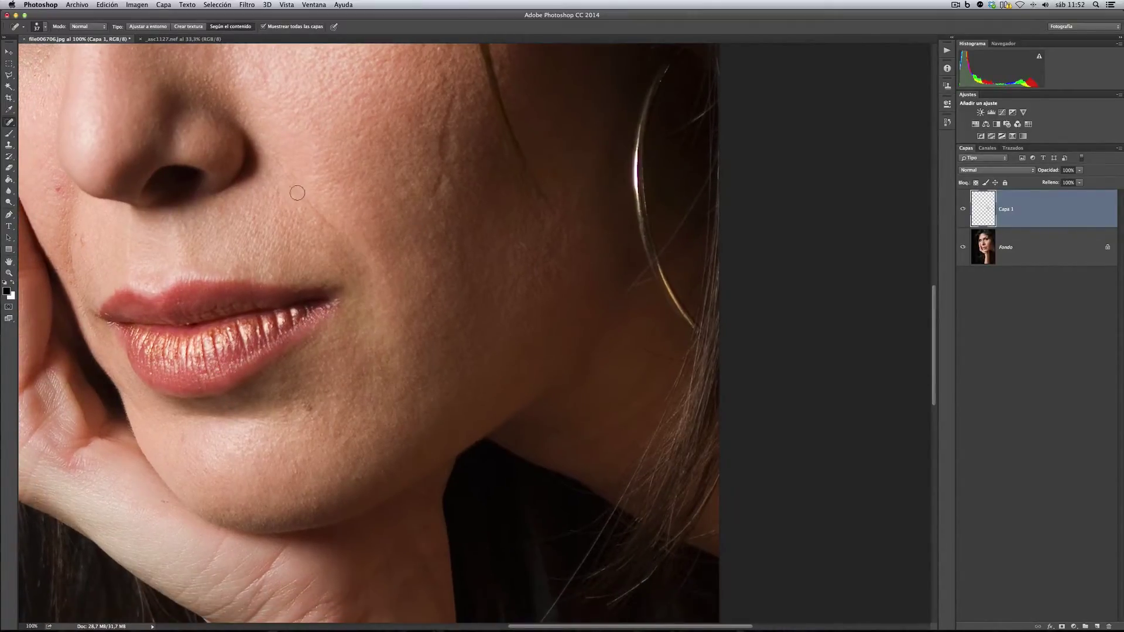
{"action": "left_click_drag", "start_coordinate": [296, 183], "coordinate": [315, 209]}
{"action": "left_click", "coordinate": [282, 171]}
{"action": "left_click", "coordinate": [293, 177]}
Heal the red spot and small marks on the shaded cheek beside the nose and upper lip
{"action": "left_click", "coordinate": [81, 240]}
{"action": "left_click", "coordinate": [58, 190]}
{"action": "left_click", "coordinate": [71, 244]}
{"action": "left_click", "coordinate": [69, 243]}
{"action": "left_click", "coordinate": [70, 263]}
{"action": "left_click", "coordinate": [76, 274]}
{"action": "left_click", "coordinate": [67, 252]}
{"action": "left_click", "coordinate": [65, 261]}
{"action": "left_click", "coordinate": [63, 244]}
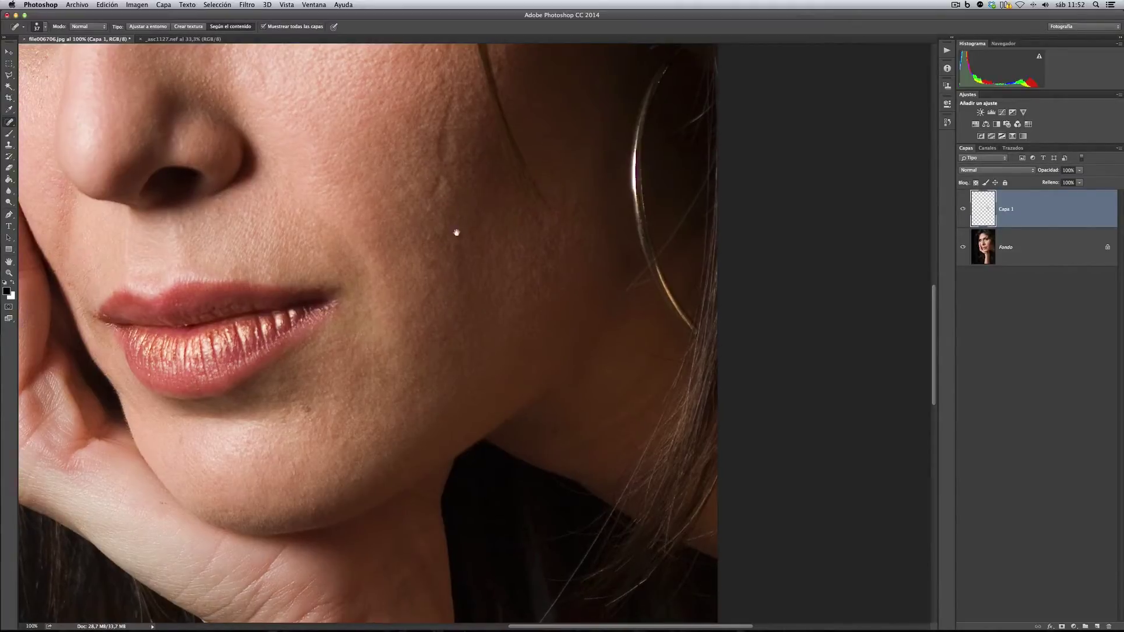
Heal the red spot near the hairline and a mark above the eyebrow on the forehead
{"action": "left_click_drag", "start_coordinate": [459, 231], "coordinate": [416, 358]}
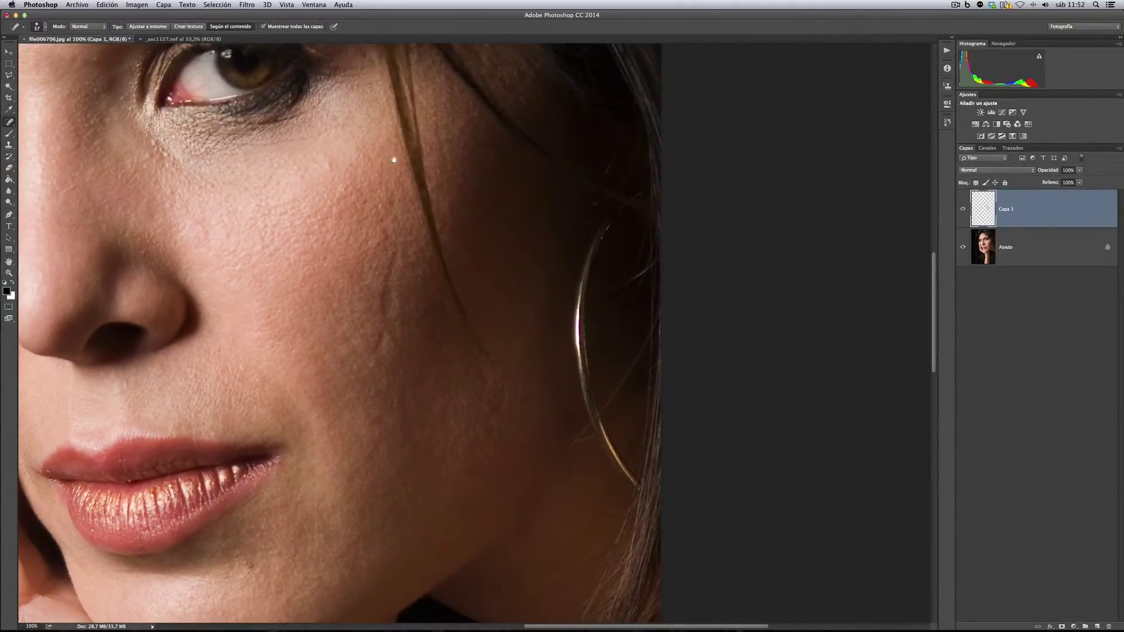
{"action": "mouse_move", "coordinate": [409, 158]}
{"action": "left_mouse_down"}
{"action": "mouse_move", "coordinate": [547, 269]}
{"action": "mouse_move", "coordinate": [666, 306]}
{"action": "mouse_move", "coordinate": [679, 401]}
{"action": "left_mouse_up"}
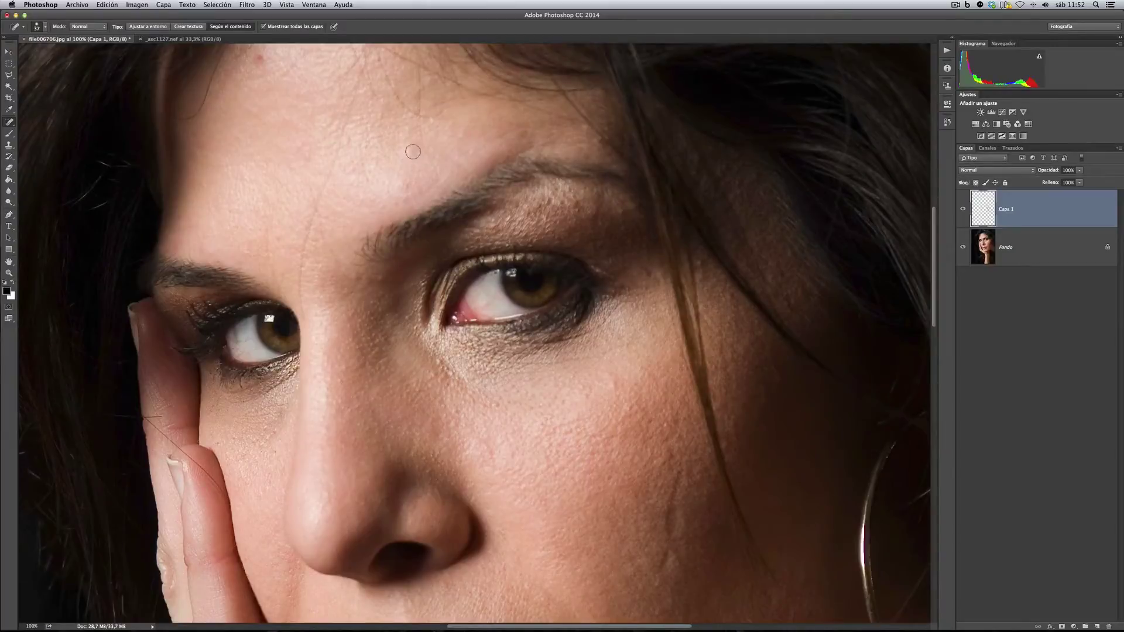
{"action": "left_click", "coordinate": [259, 58]}
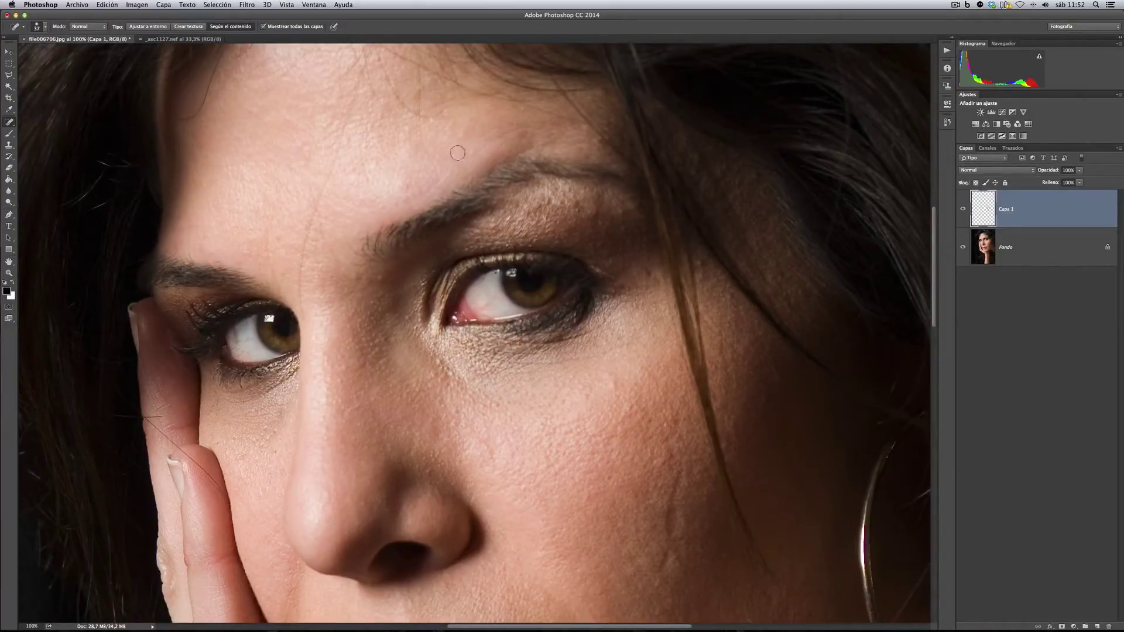
{"action": "left_click", "coordinate": [404, 187]}
Delete the retouching layer, leaving only the background portrait
{"action": "key", "text": "super+minus"}
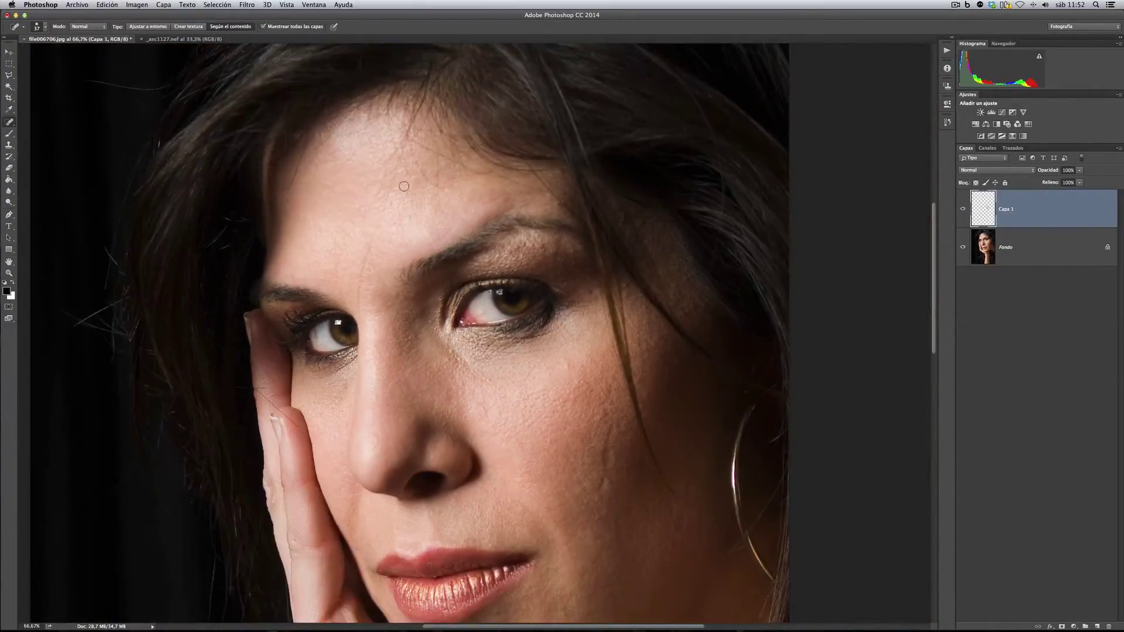
{"action": "scroll", "coordinate": [392, 191], "scroll_direction": "down", "scroll_amount": 5}
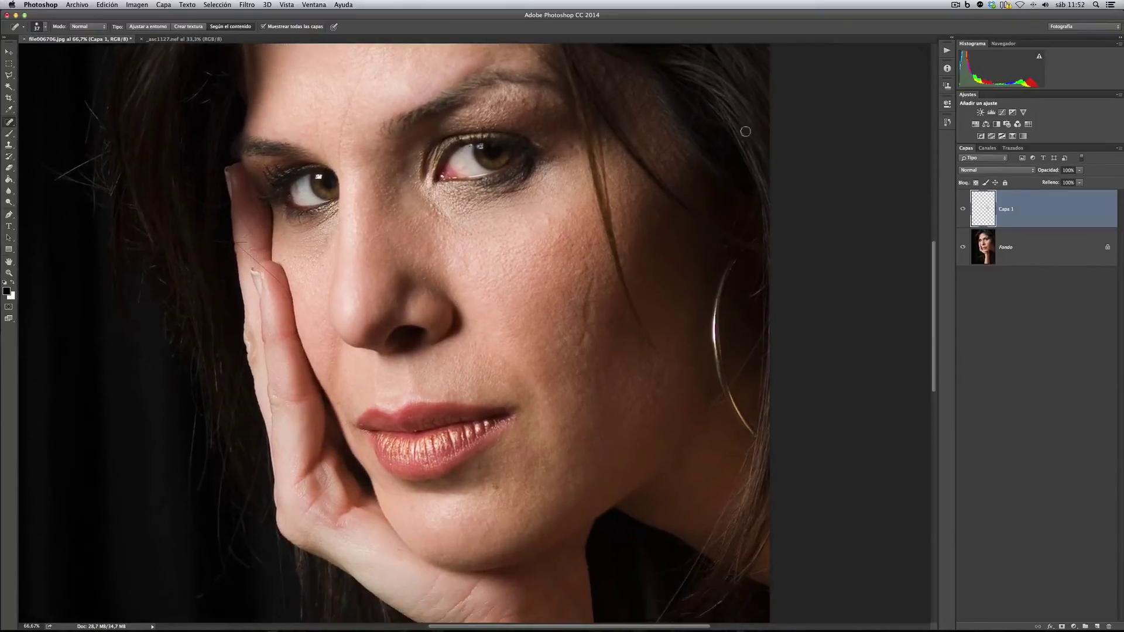
{"action": "key", "text": "BackSpace"}
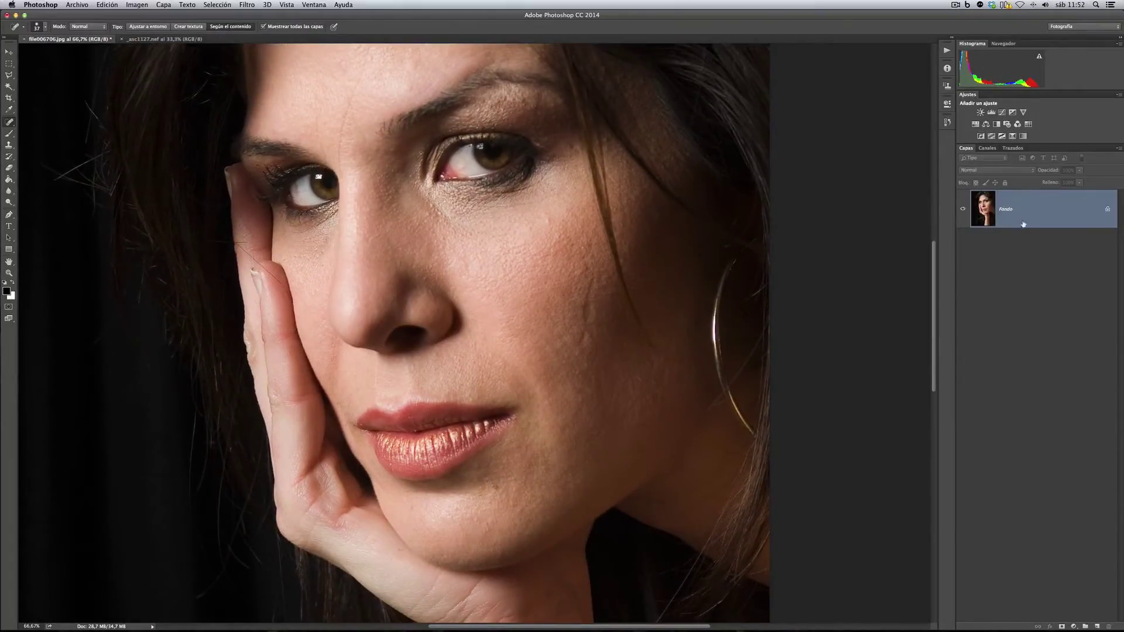
Switch to the Healing Brush, check its brush settings and set a larger, soft-edged tip of about 62 px
{"action": "left_click", "coordinate": [10, 122]}
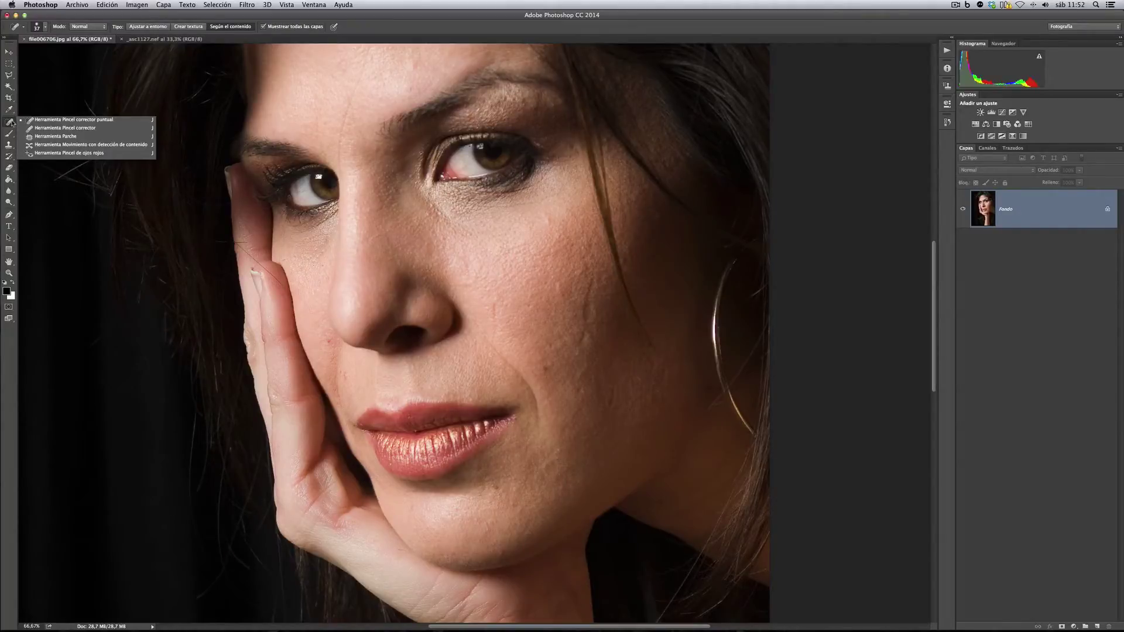
{"action": "left_click", "coordinate": [56, 129]}
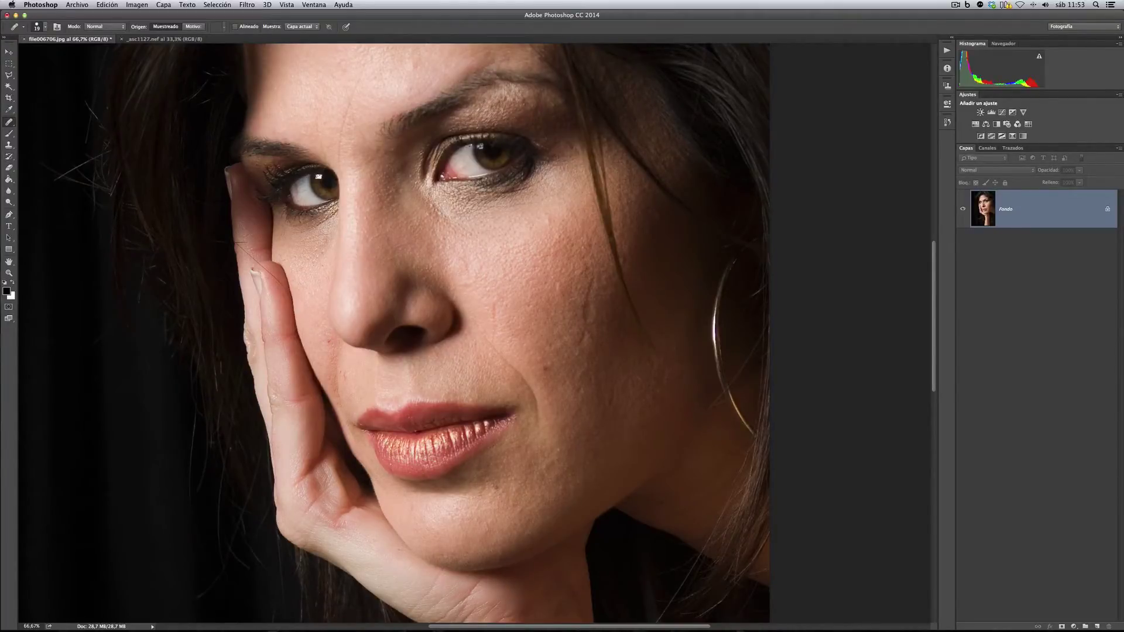
{"action": "left_click", "coordinate": [46, 27]}
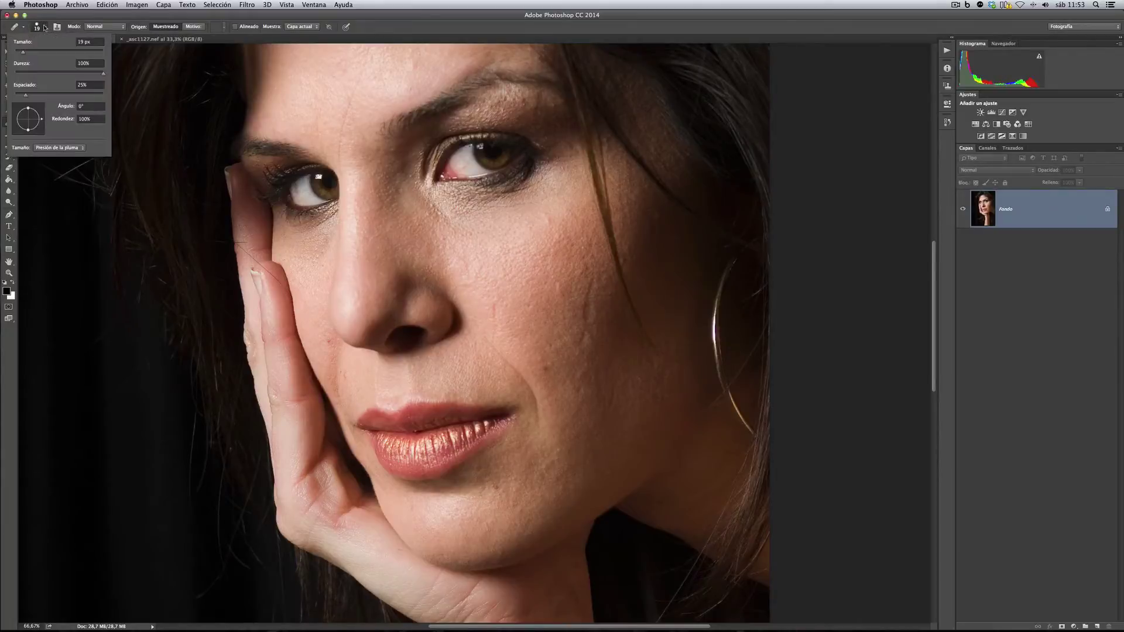
{"action": "left_click", "coordinate": [46, 27]}
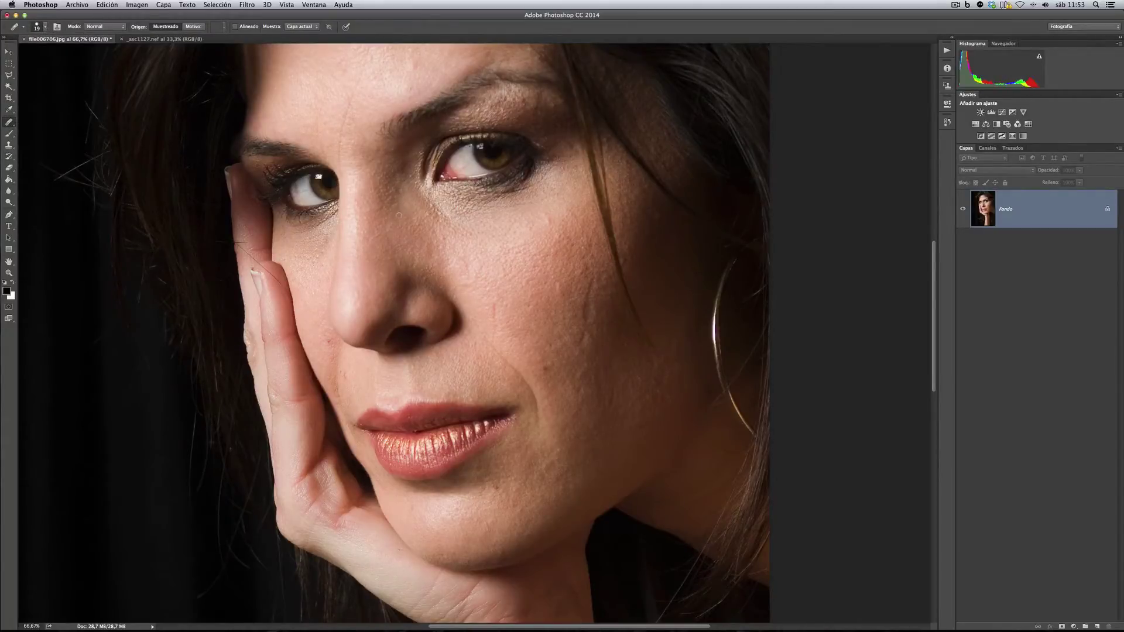
{"action": "left_click_drag", "start_coordinate": [399, 216], "coordinate": [402, 160]}
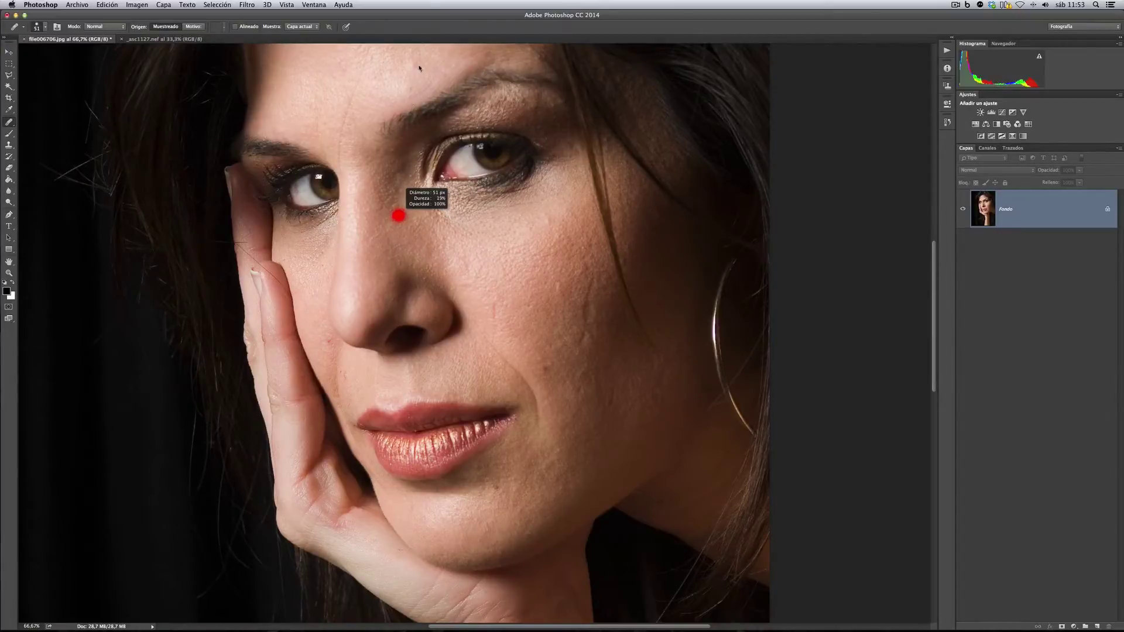
{"action": "left_click_drag", "start_coordinate": [403, 205], "coordinate": [404, 206]}
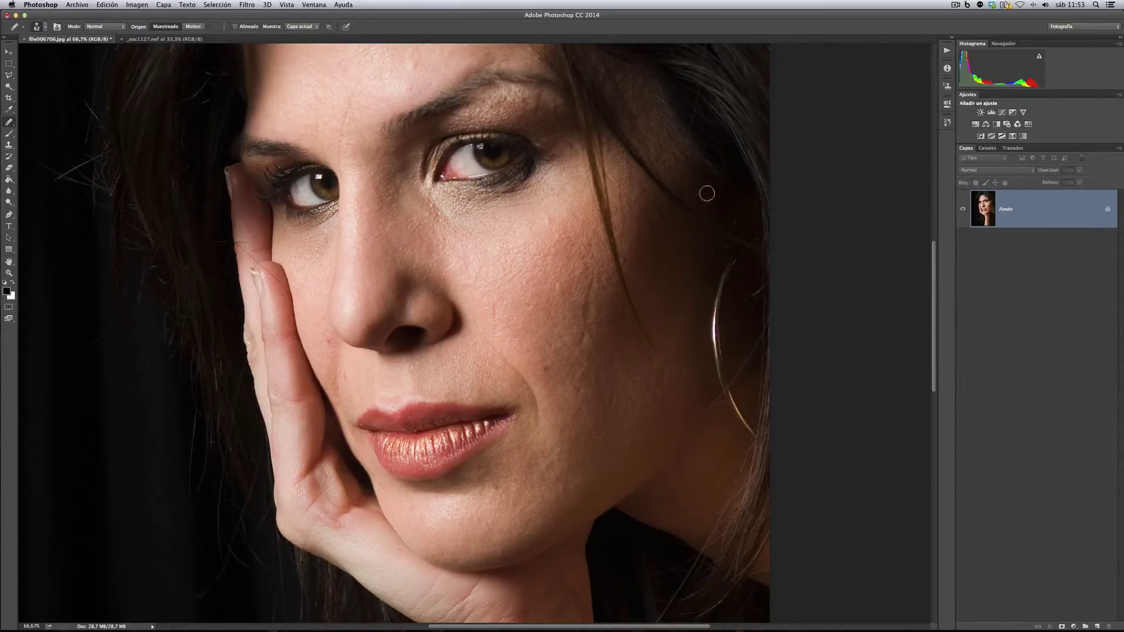
Heal the marks on the lit cheek with skin sampled next to them, and undo the last stroke
{"action": "mouse_move", "coordinate": [603, 270]}
{"action": "left_mouse_down"}
{"action": "mouse_move", "coordinate": [517, 221]}
{"action": "mouse_move", "coordinate": [534, 180]}
{"action": "left_mouse_up"}
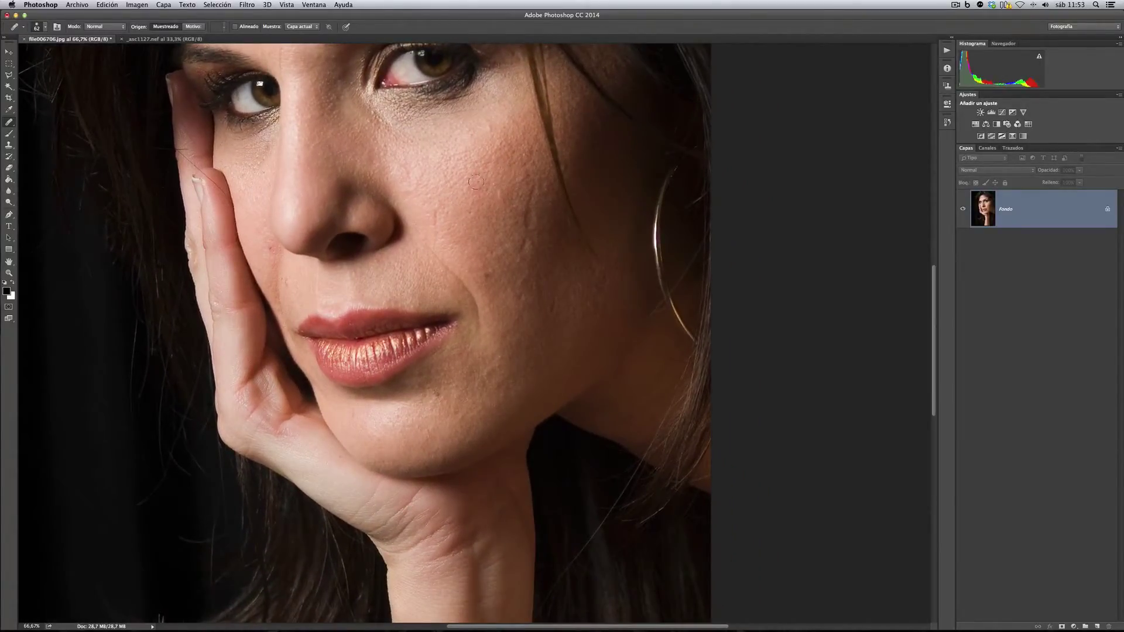
{"action": "left_click", "coordinate": [481, 227], "text": "alt"}
{"action": "left_click", "coordinate": [486, 222], "text": "alt"}
{"action": "left_click_drag", "start_coordinate": [486, 223], "coordinate": [484, 221]}
{"action": "left_click", "coordinate": [445, 212], "text": "alt"}
{"action": "mouse_move", "coordinate": [428, 216]}
{"action": "left_mouse_down"}
{"action": "mouse_move", "coordinate": [433, 245]}
{"action": "mouse_move", "coordinate": [438, 208]}
{"action": "left_mouse_up"}
{"action": "key", "text": "super+z"}
Heal the red spot near the hairline using forehead skin sampled beside it
{"action": "left_click_drag", "start_coordinate": [512, 119], "coordinate": [574, 360]}
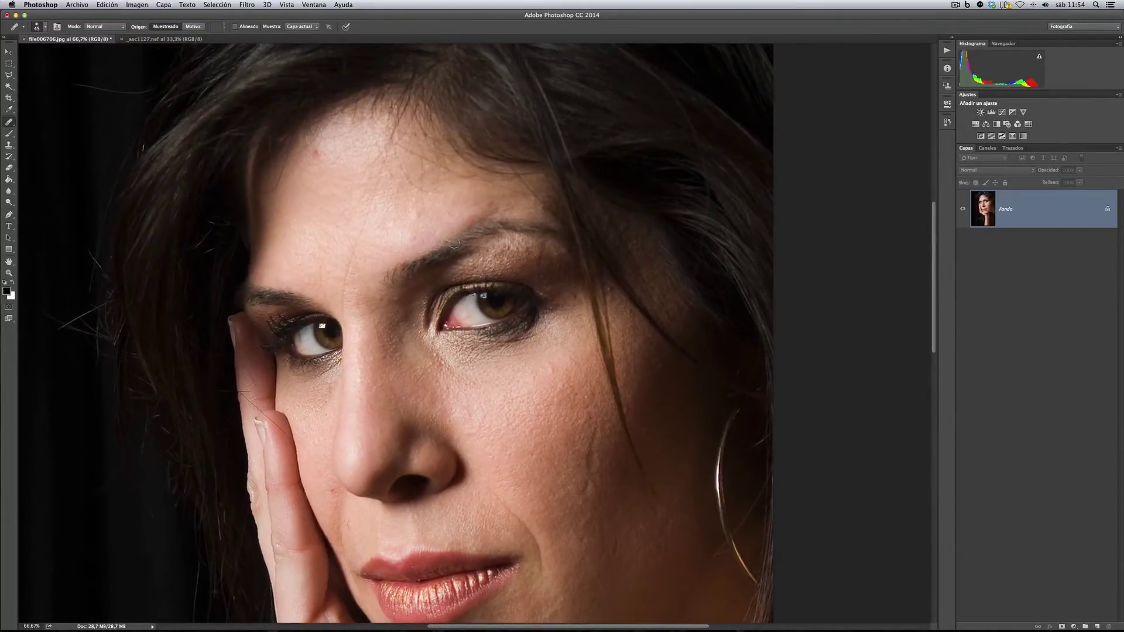
{"action": "left_click", "coordinate": [328, 161], "text": "alt"}
{"action": "left_click", "coordinate": [317, 151]}
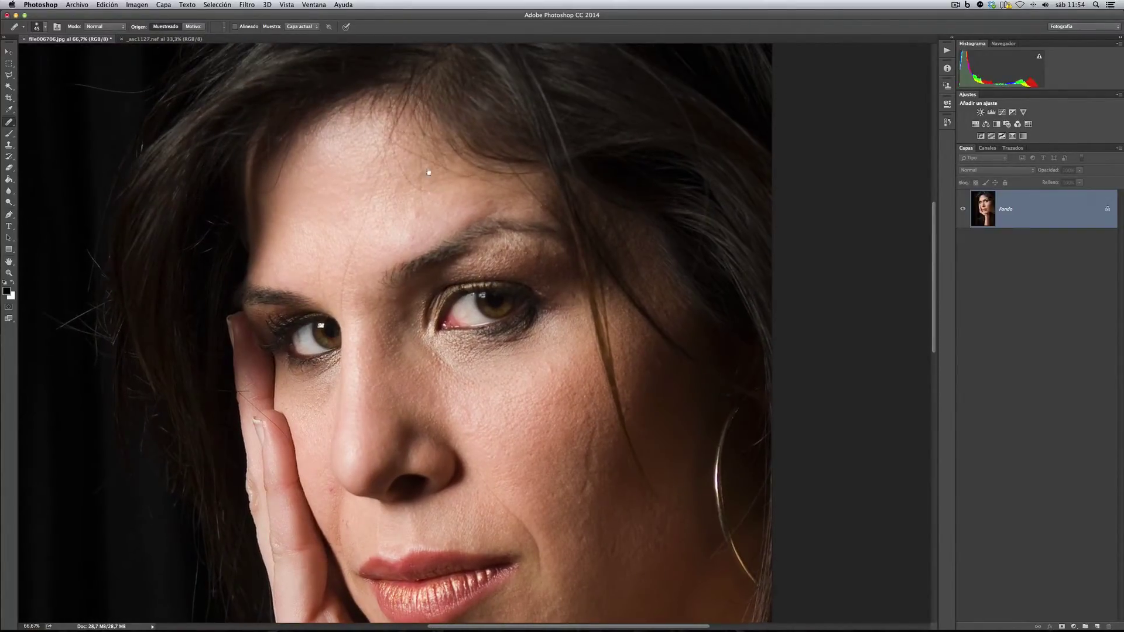
Change the healing source to Pattern, choose the plain white pattern and paint a stroke across the forehead
{"action": "left_click_drag", "start_coordinate": [492, 324], "coordinate": [475, 100]}
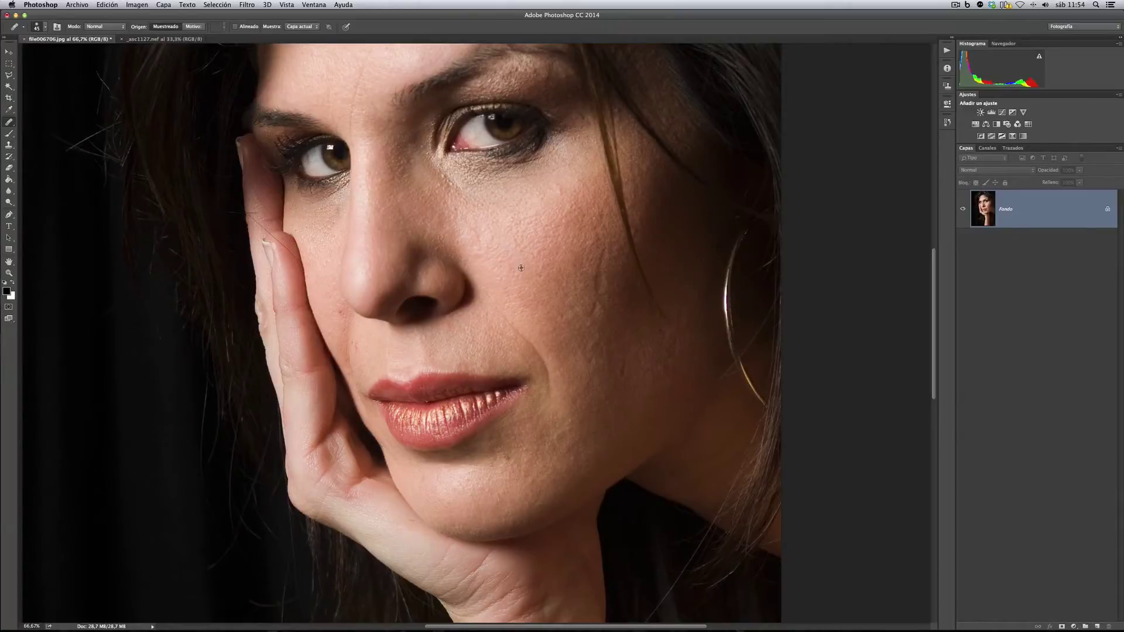
{"action": "left_click", "coordinate": [193, 27]}
{"action": "left_click", "coordinate": [226, 28]}
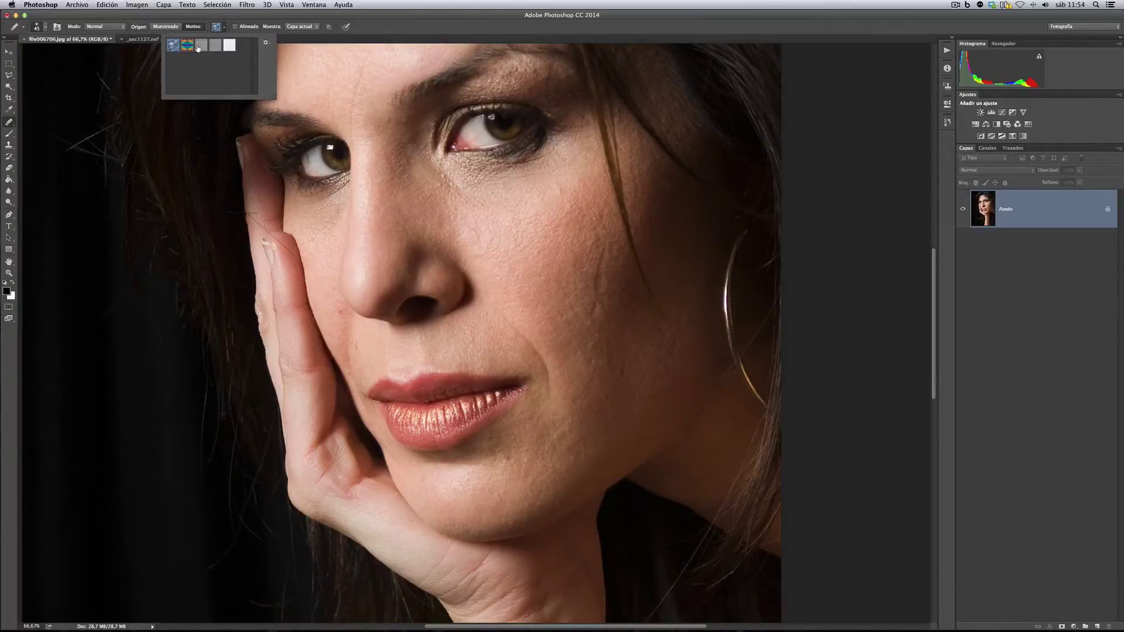
{"action": "left_click", "coordinate": [229, 46]}
{"action": "left_click", "coordinate": [374, 94]}
{"action": "scroll", "coordinate": [374, 117], "scroll_direction": "up", "scroll_amount": 5}
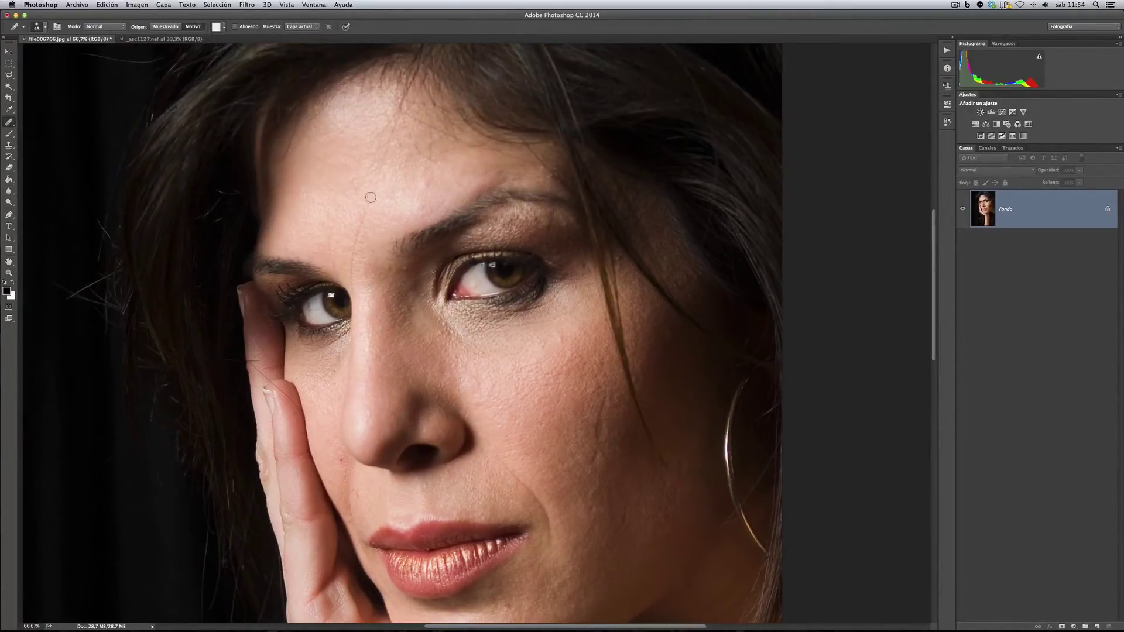
{"action": "mouse_move", "coordinate": [389, 143]}
{"action": "left_mouse_down"}
{"action": "mouse_move", "coordinate": [374, 186]}
{"action": "mouse_move", "coordinate": [390, 142]}
{"action": "mouse_move", "coordinate": [373, 202]}
{"action": "mouse_move", "coordinate": [398, 145]}
{"action": "mouse_move", "coordinate": [396, 193]}
{"action": "mouse_move", "coordinate": [413, 153]}
{"action": "mouse_move", "coordinate": [442, 185]}
{"action": "left_mouse_up"}
{"action": "key", "text": "super+plus"}
{"action": "left_click_drag", "start_coordinate": [468, 100], "coordinate": [559, 210]}
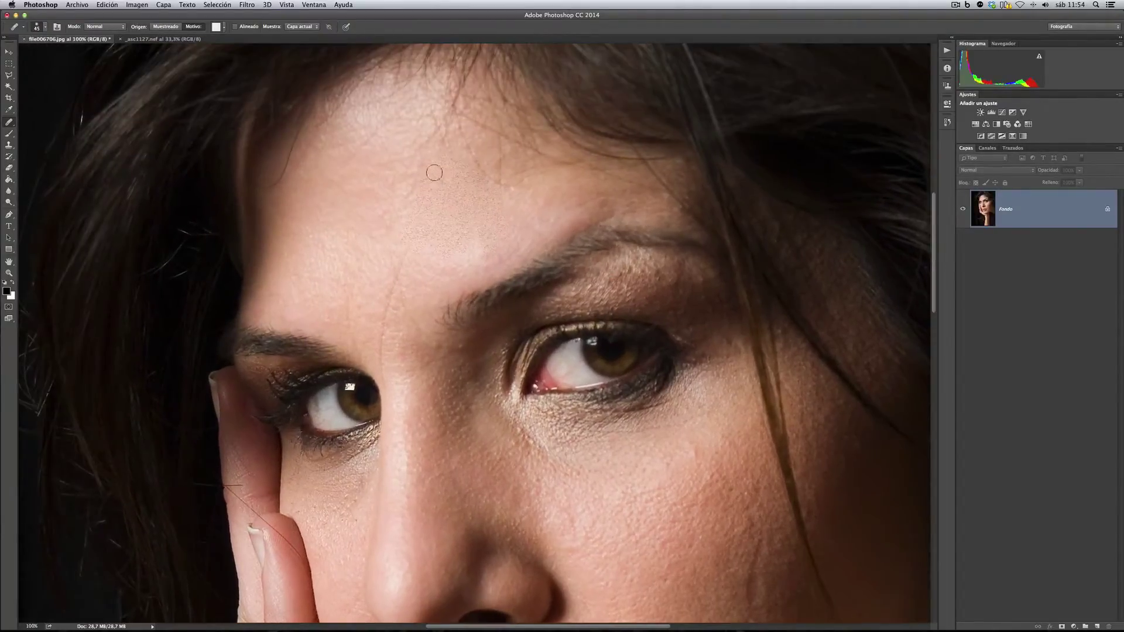
Choose the first gray texture pattern and paint a test patch in the middle of the forehead
{"action": "left_click", "coordinate": [226, 28]}
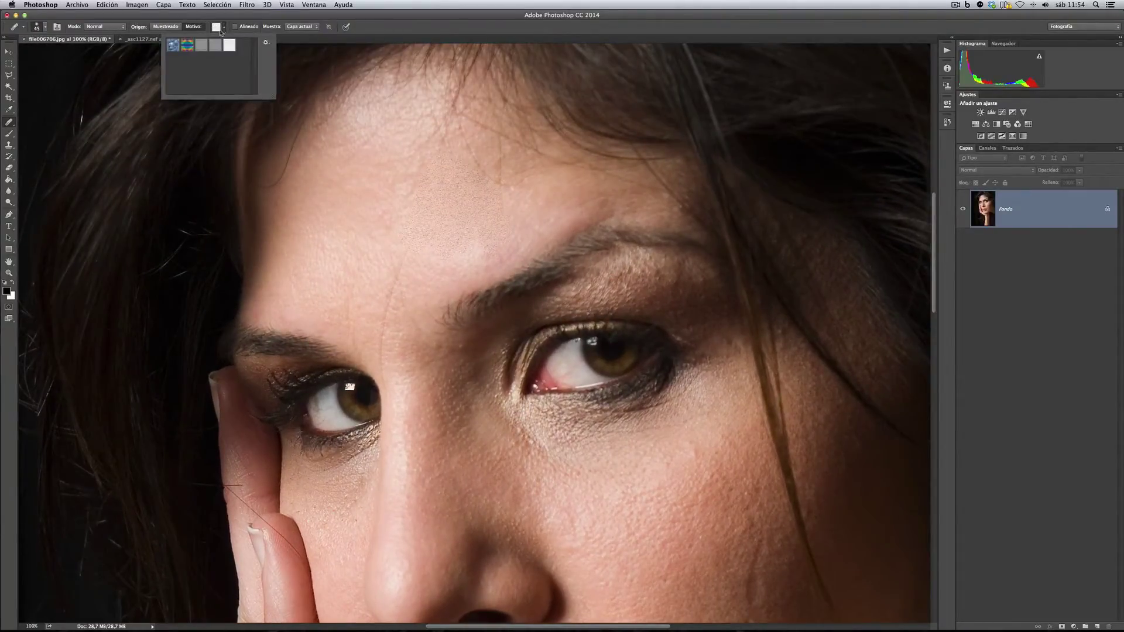
{"action": "left_click", "coordinate": [202, 49]}
{"action": "mouse_move", "coordinate": [351, 224]}
{"action": "left_mouse_down"}
{"action": "mouse_move", "coordinate": [367, 234]}
{"action": "mouse_move", "coordinate": [377, 196]}
{"action": "mouse_move", "coordinate": [418, 174]}
{"action": "left_mouse_up"}
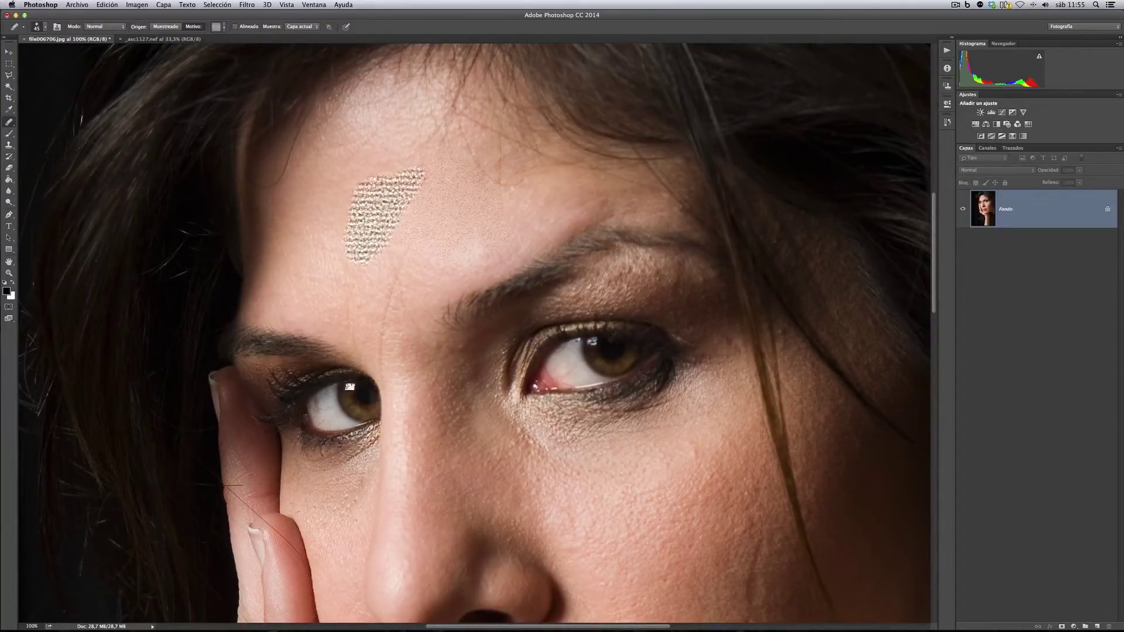
Set the healing source back to Sampled and revert the history to the state before the Healing Brush strokes
{"action": "left_click", "coordinate": [170, 27]}
{"action": "left_click", "coordinate": [947, 124]}
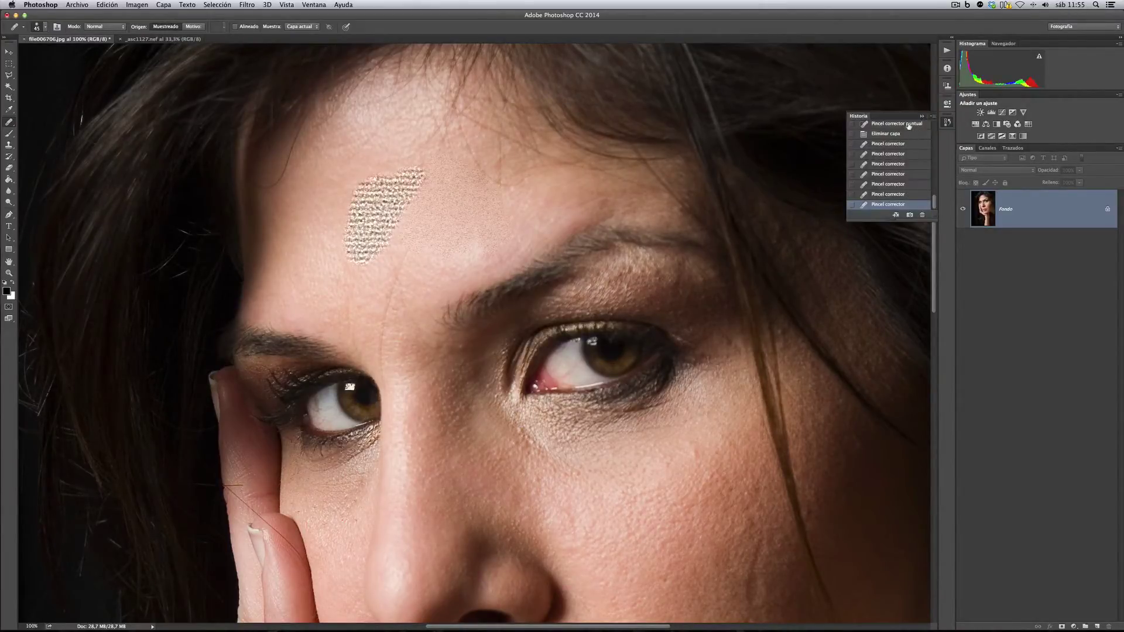
{"action": "left_click_drag", "start_coordinate": [932, 199], "coordinate": [936, 123]}
{"action": "left_click", "coordinate": [883, 127]}
{"action": "left_click", "coordinate": [948, 124]}
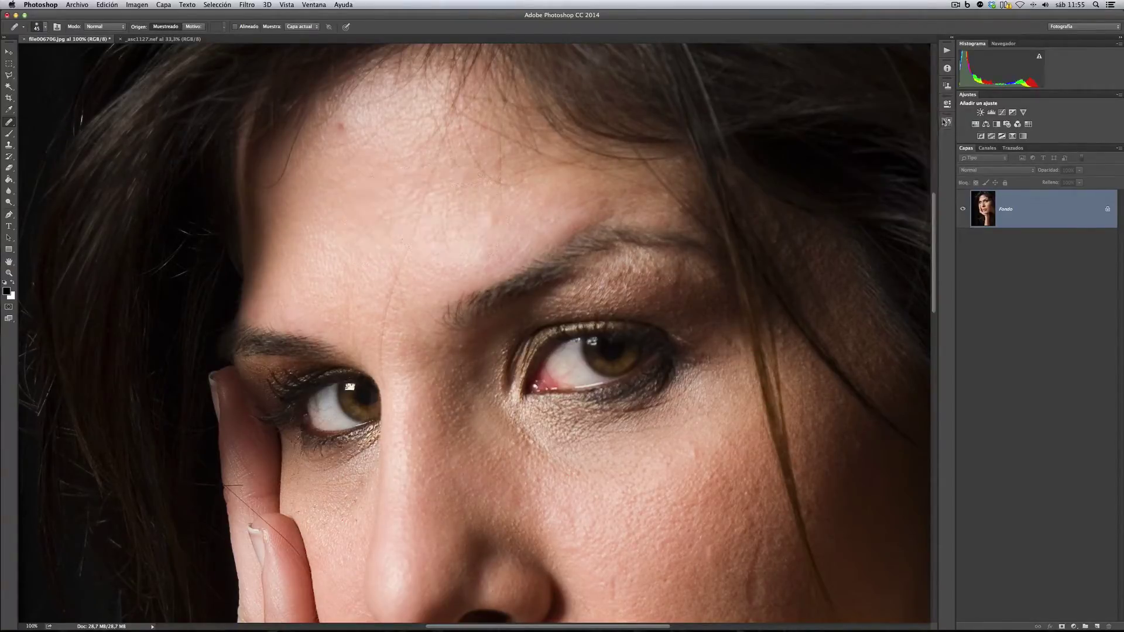
{"action": "key", "text": "ctrl+z"}
Create a new empty layer above the background for retouching the cheek
{"action": "scroll", "coordinate": [530, 138], "scroll_direction": "down", "scroll_amount": 3}
{"action": "scroll", "coordinate": [530, 137], "scroll_direction": "right", "scroll_amount": 2}
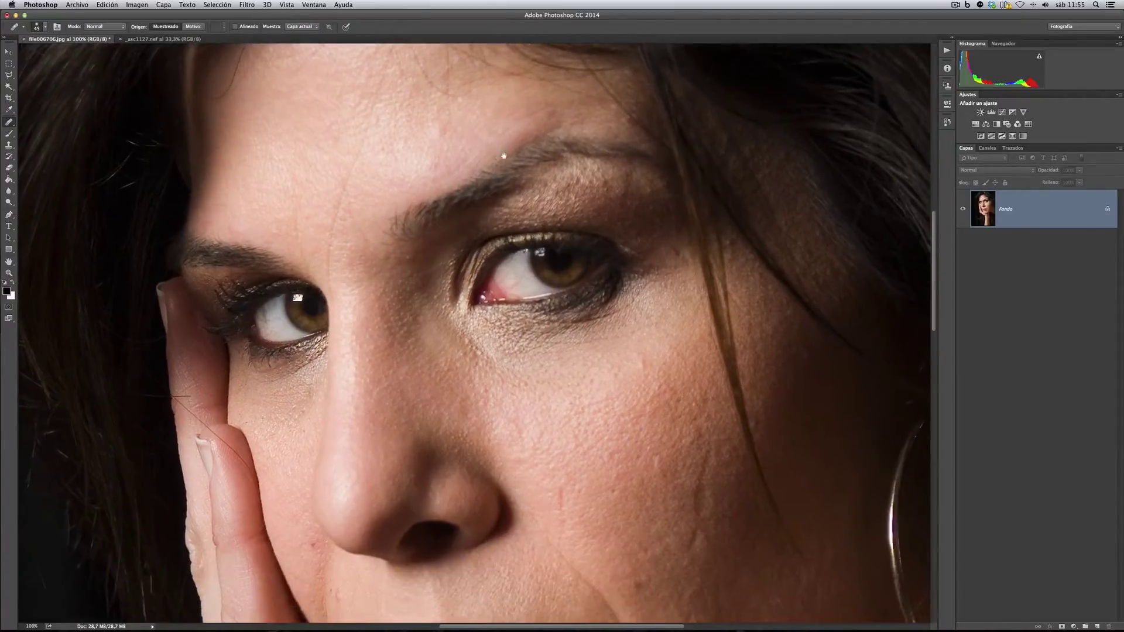
{"action": "left_click", "coordinate": [1095, 626]}
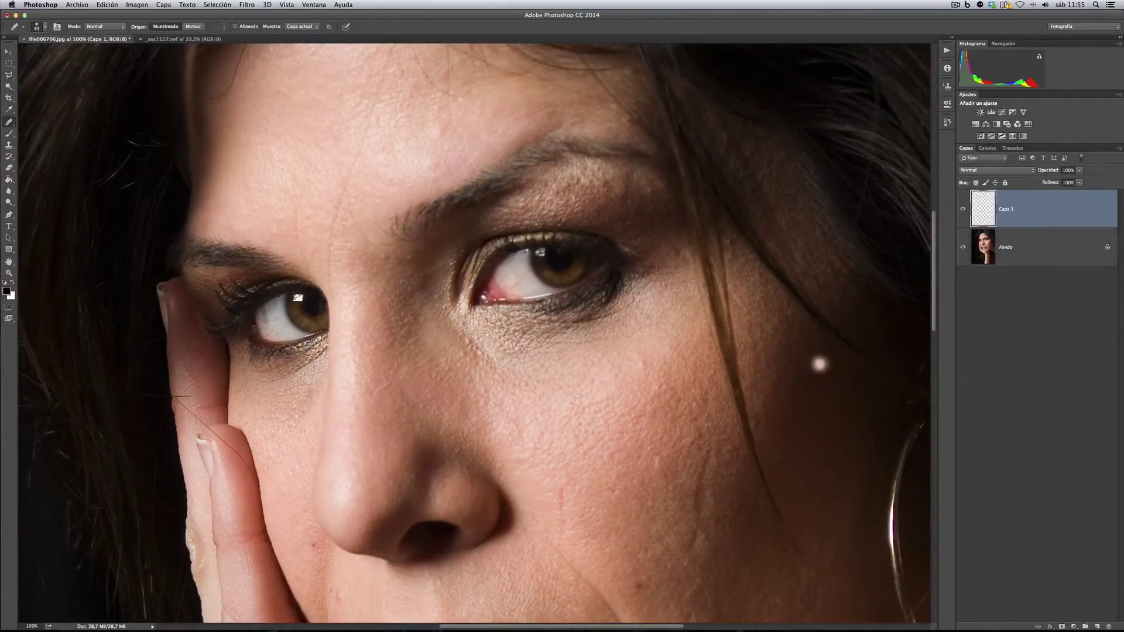
{"action": "scroll", "coordinate": [406, 220], "scroll_direction": "down", "scroll_amount": 6}
{"action": "scroll", "coordinate": [406, 219], "scroll_direction": "right", "scroll_amount": 2}
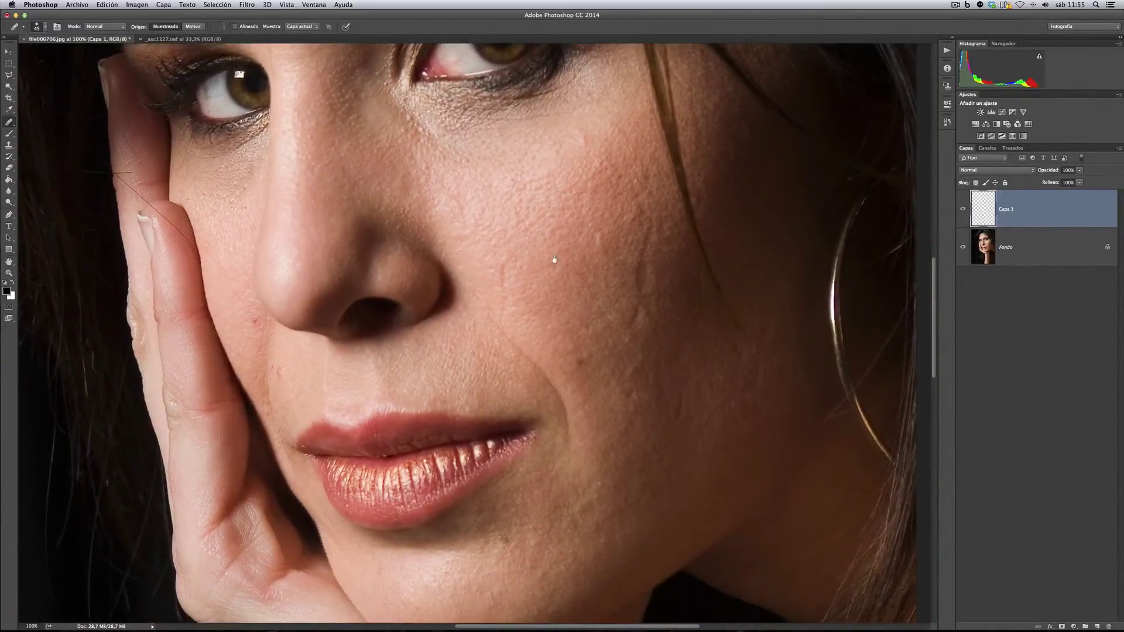
{"action": "left_click_drag", "start_coordinate": [555, 260], "coordinate": [541, 237]}
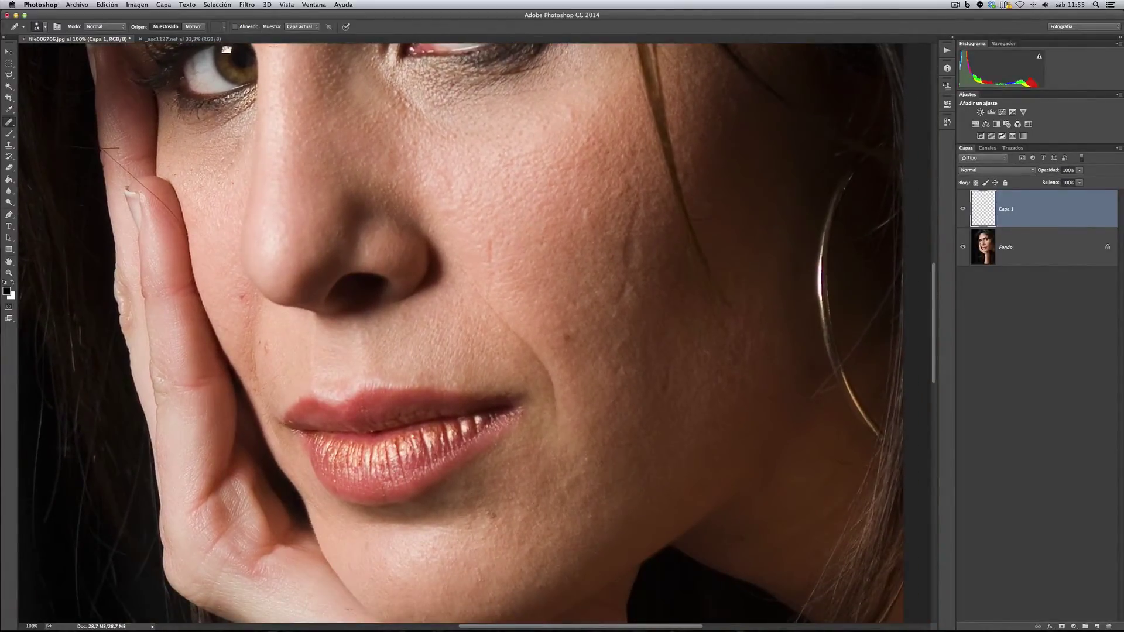
Try the Current & Below sample option and set the Healing Brush to sample all layers (Todas)
{"action": "left_click", "coordinate": [312, 27]}
{"action": "left_click", "coordinate": [309, 28]}
{"action": "left_click_drag", "start_coordinate": [582, 206], "coordinate": [586, 226]}
{"action": "left_click", "coordinate": [310, 27]}
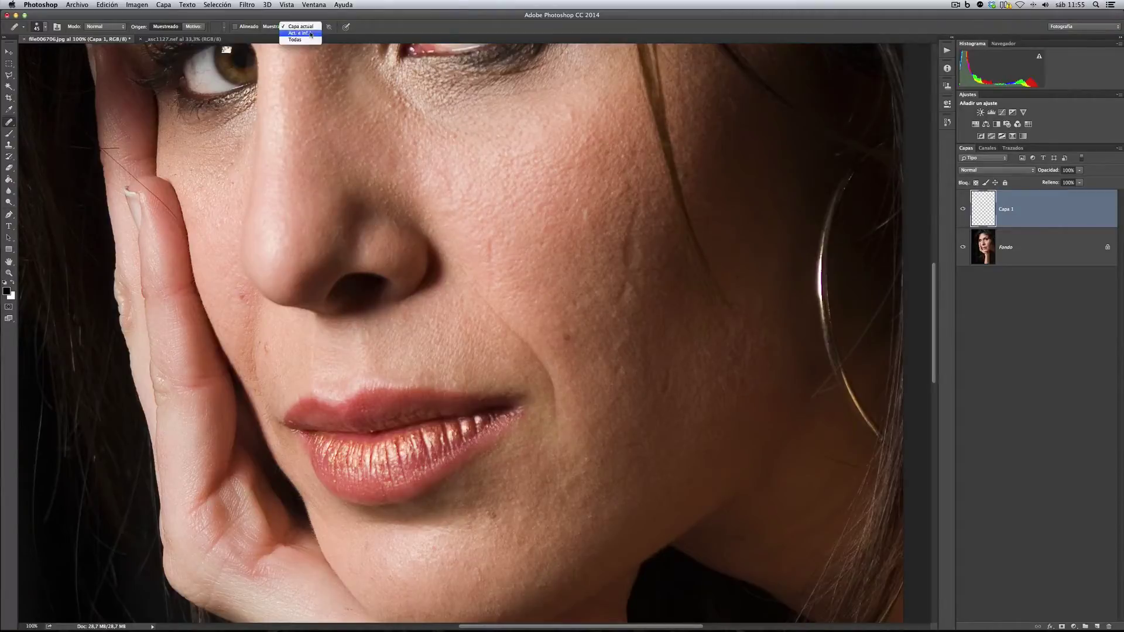
{"action": "left_click", "coordinate": [310, 34]}
{"action": "left_click", "coordinate": [309, 28]}
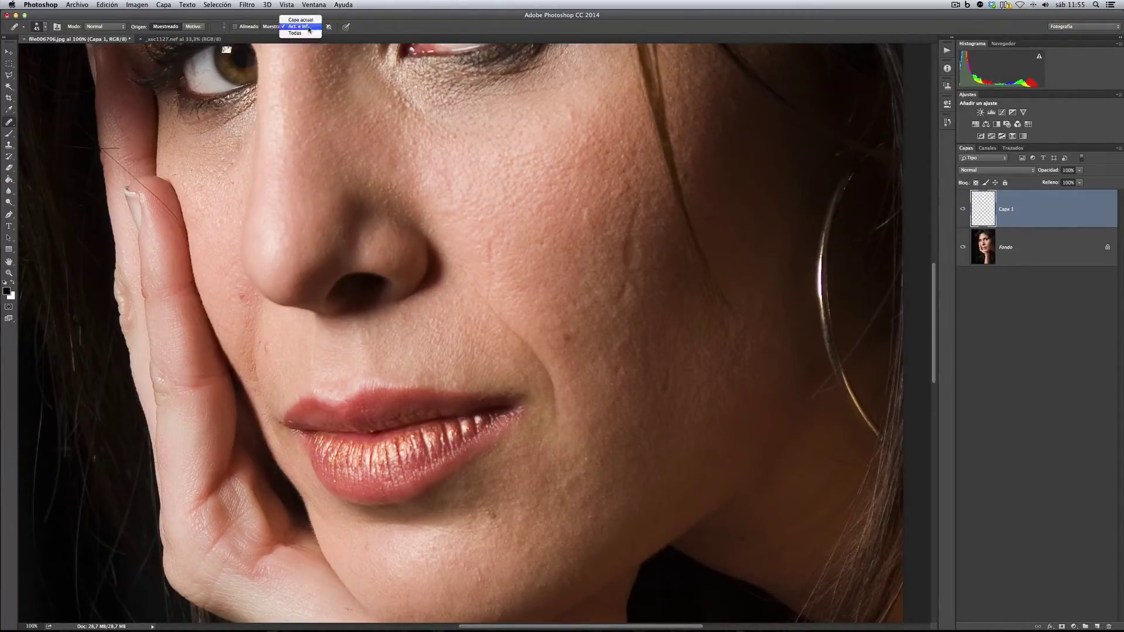
{"action": "left_click", "coordinate": [298, 33]}
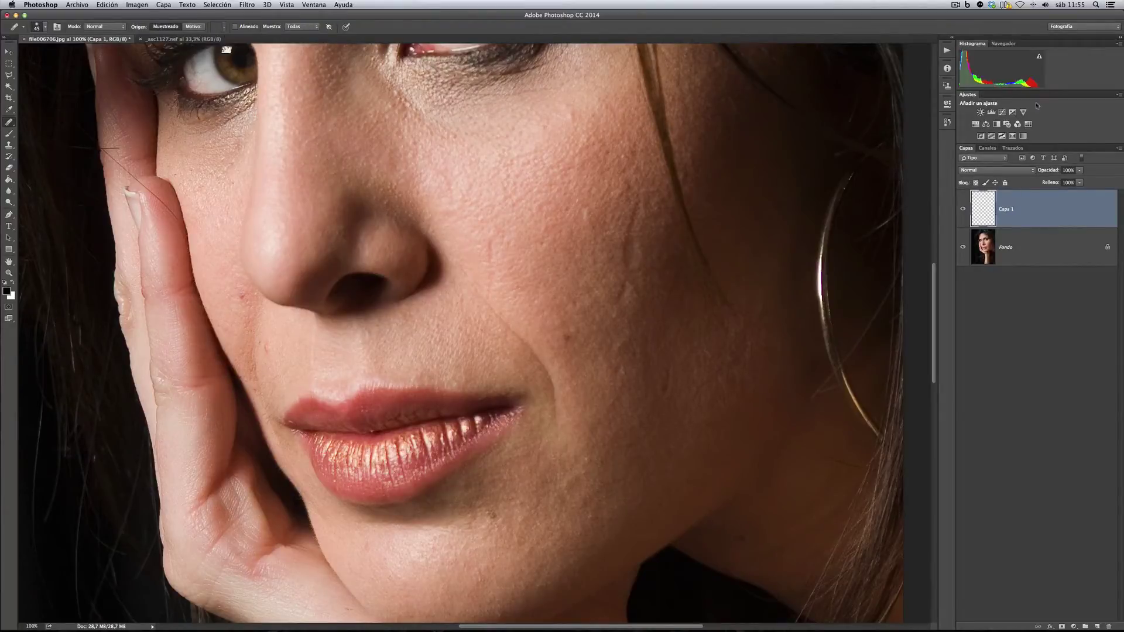
{"action": "left_click", "coordinate": [303, 26]}
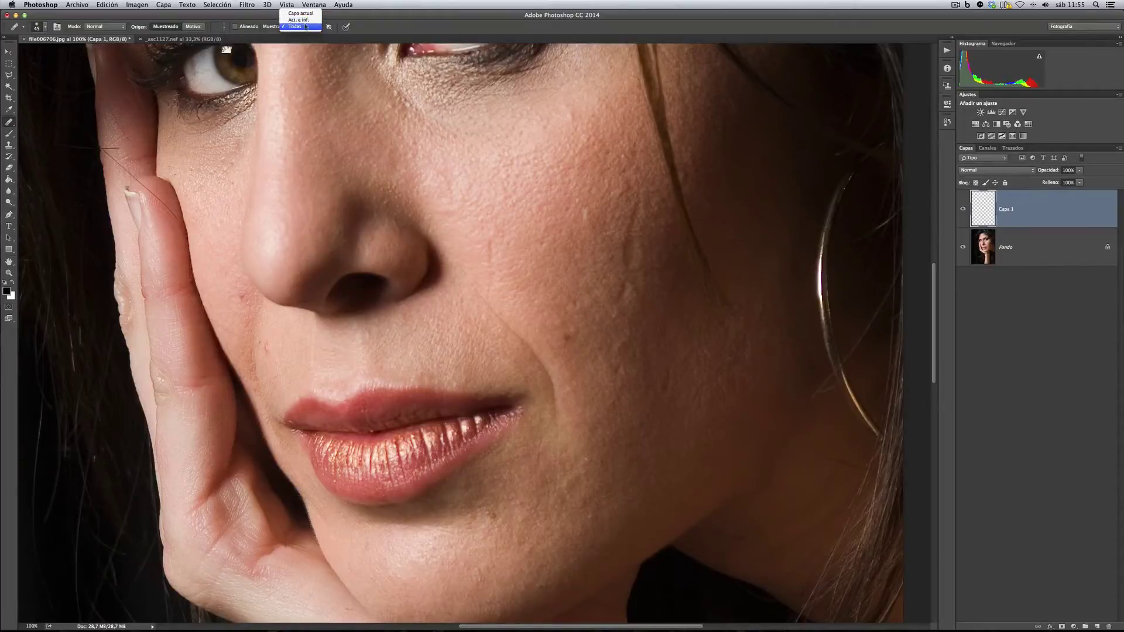
{"action": "key", "text": "Escape"}
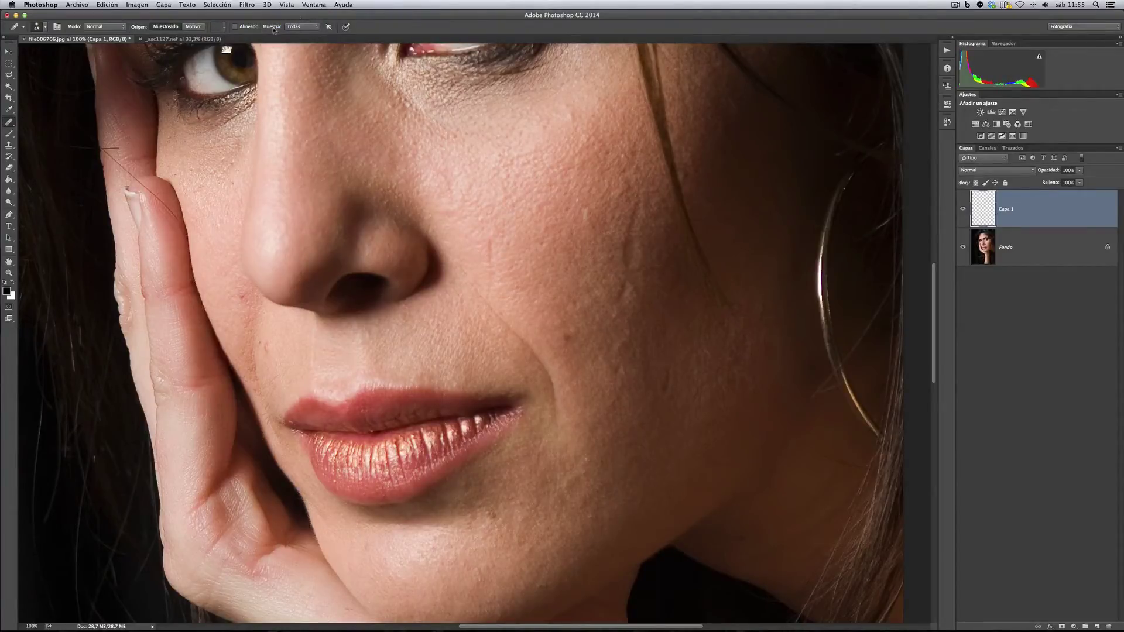
Heal the red line on the cheek beside the nose on the new layer, and compare by toggling layer visibility
{"action": "left_click", "coordinate": [512, 263], "text": "alt"}
{"action": "mouse_move", "coordinate": [491, 234]}
{"action": "left_mouse_down"}
{"action": "mouse_move", "coordinate": [490, 279]}
{"action": "mouse_move", "coordinate": [488, 241]}
{"action": "mouse_move", "coordinate": [489, 258]}
{"action": "left_mouse_up"}
{"action": "left_click", "coordinate": [963, 248]}
{"action": "left_click", "coordinate": [963, 248]}
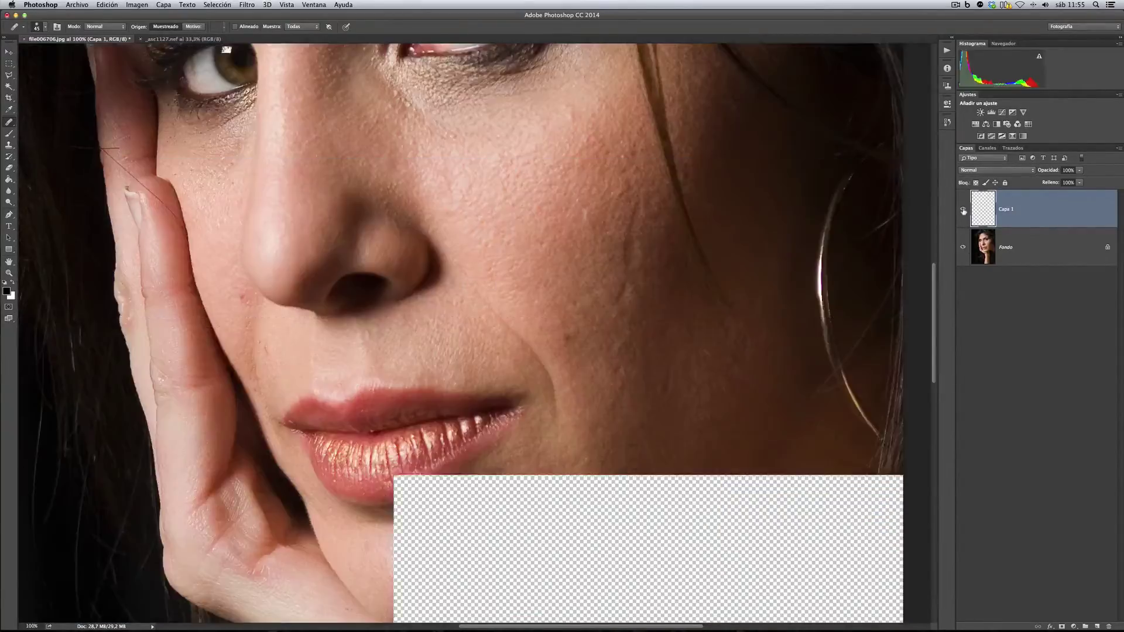
{"action": "left_click", "coordinate": [963, 209]}
{"action": "left_click", "coordinate": [963, 209]}
{"action": "left_click", "coordinate": [963, 209]}
{"action": "left_click", "coordinate": [963, 209]}
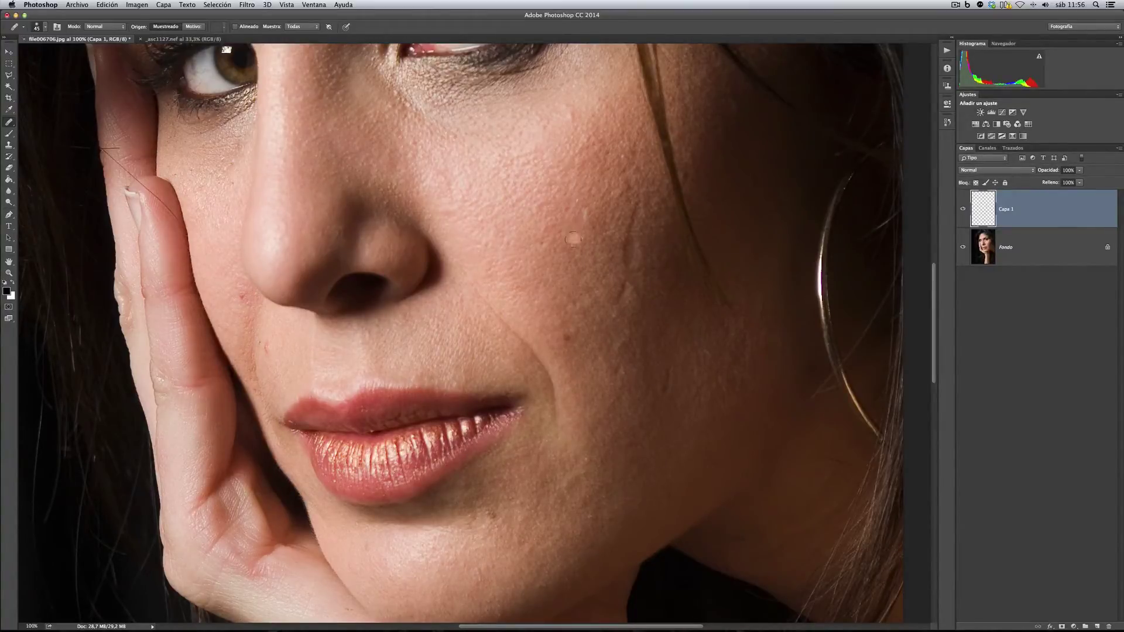
Sample skin beside the vertical scar on the outer cheek and heal along its length
{"action": "left_click", "coordinate": [596, 255]}
{"action": "left_click", "coordinate": [595, 249], "text": "alt"}
{"action": "left_click_drag", "start_coordinate": [621, 243], "coordinate": [628, 264]}
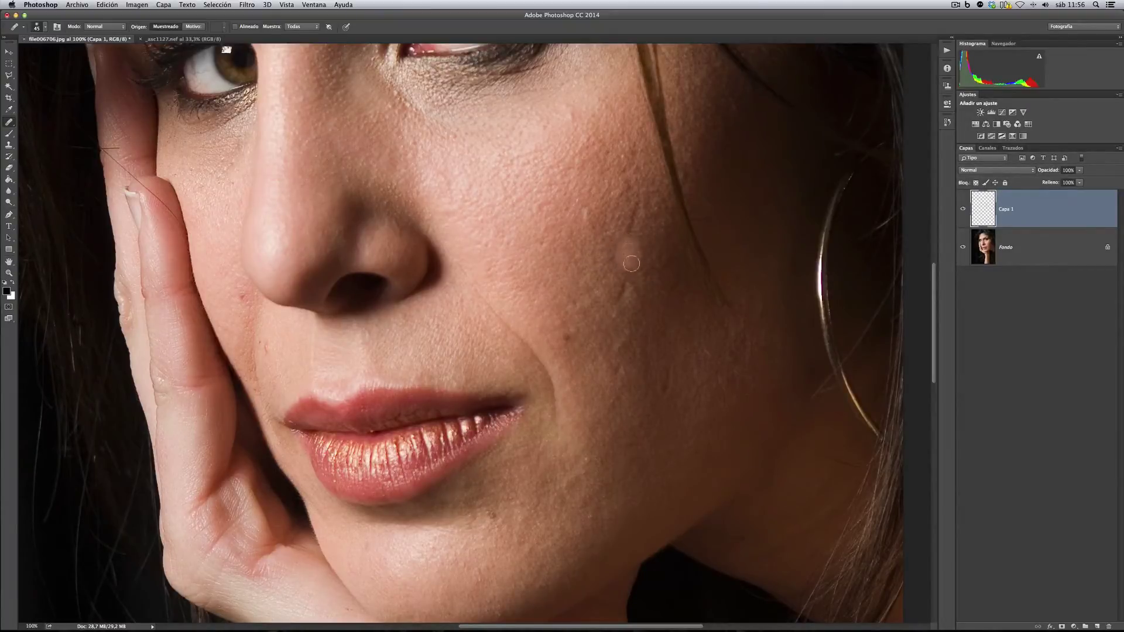
{"action": "mouse_move", "coordinate": [635, 220]}
{"action": "left_mouse_down"}
{"action": "mouse_move", "coordinate": [637, 206]}
{"action": "mouse_move", "coordinate": [623, 297]}
{"action": "left_mouse_up"}
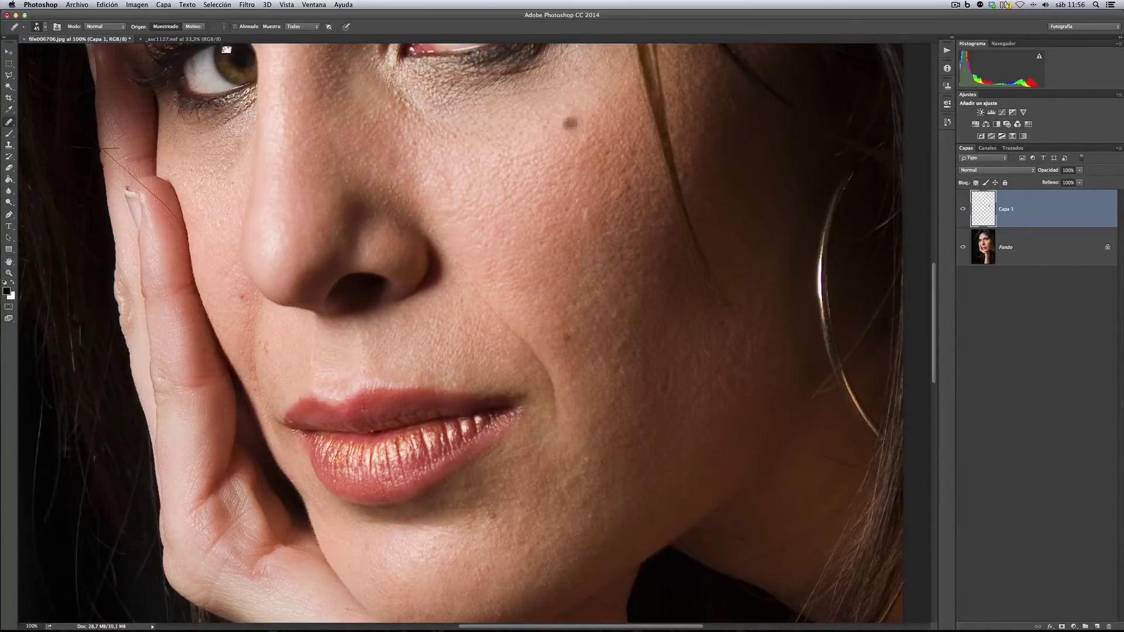
Heal the bump on the upper cheek, the dark mole beside the mouth and the smile line
{"action": "left_click", "coordinate": [570, 120]}
{"action": "left_click", "coordinate": [541, 208]}
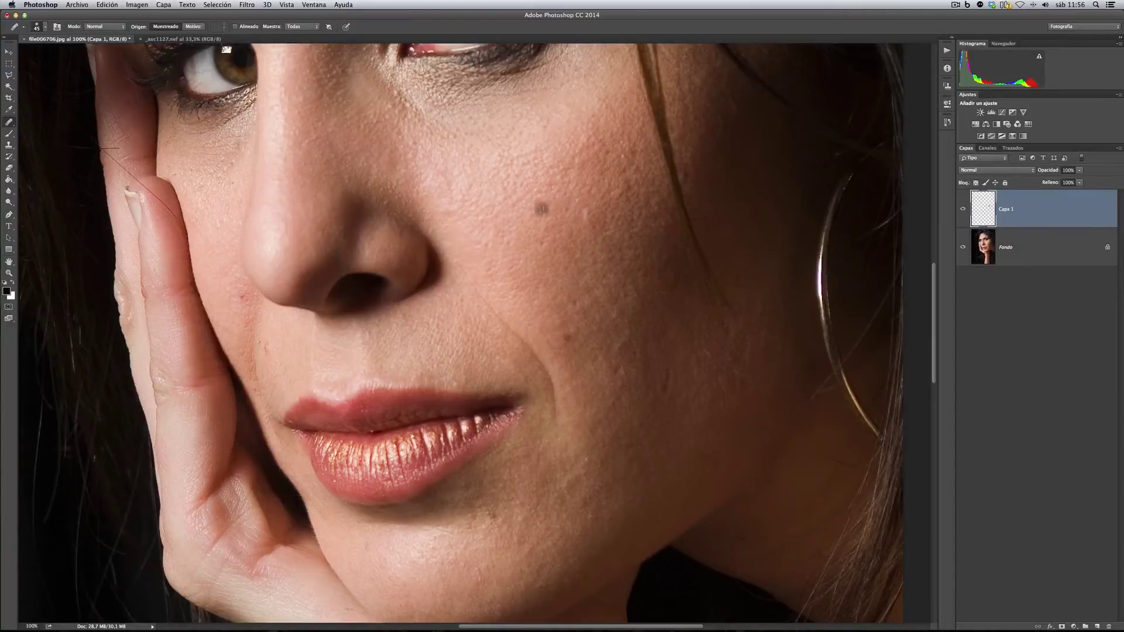
{"action": "left_click", "coordinate": [571, 343]}
{"action": "left_click", "coordinate": [548, 376]}
{"action": "left_click", "coordinate": [475, 288]}
{"action": "left_click", "coordinate": [508, 313]}
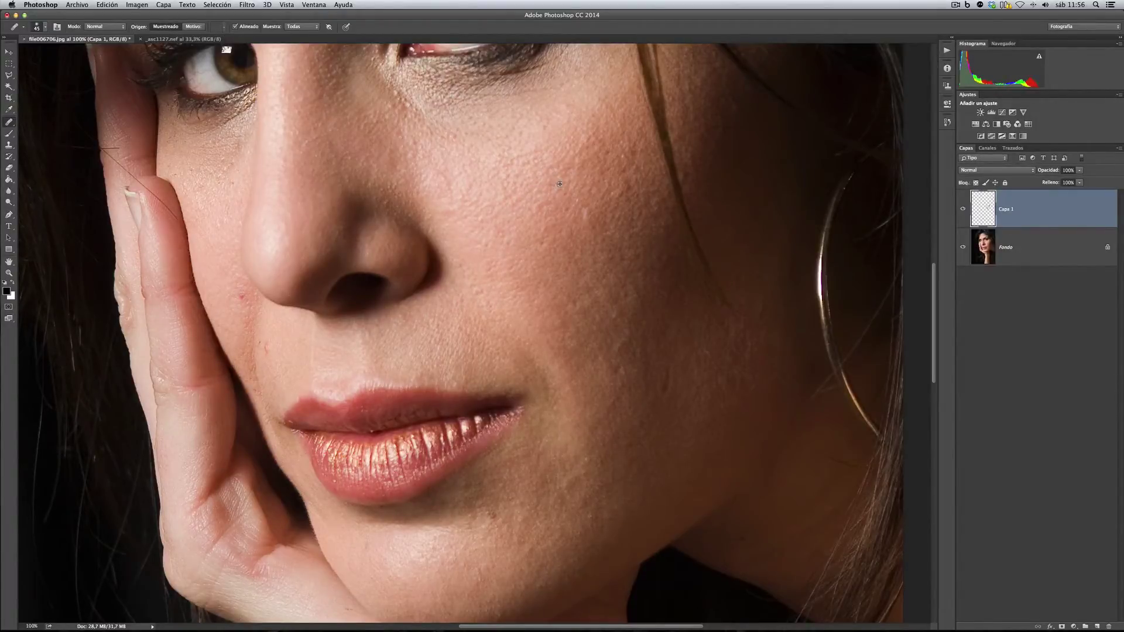
Turn on Aligned sampling, sample the cheek and place healing dabs on the cheek and jaw
{"action": "left_click", "coordinate": [584, 213]}
{"action": "left_click", "coordinate": [584, 217]}
{"action": "left_click", "coordinate": [579, 452]}
{"action": "left_click", "coordinate": [543, 241]}
{"action": "left_click", "coordinate": [585, 181]}
{"action": "left_click", "coordinate": [570, 162]}
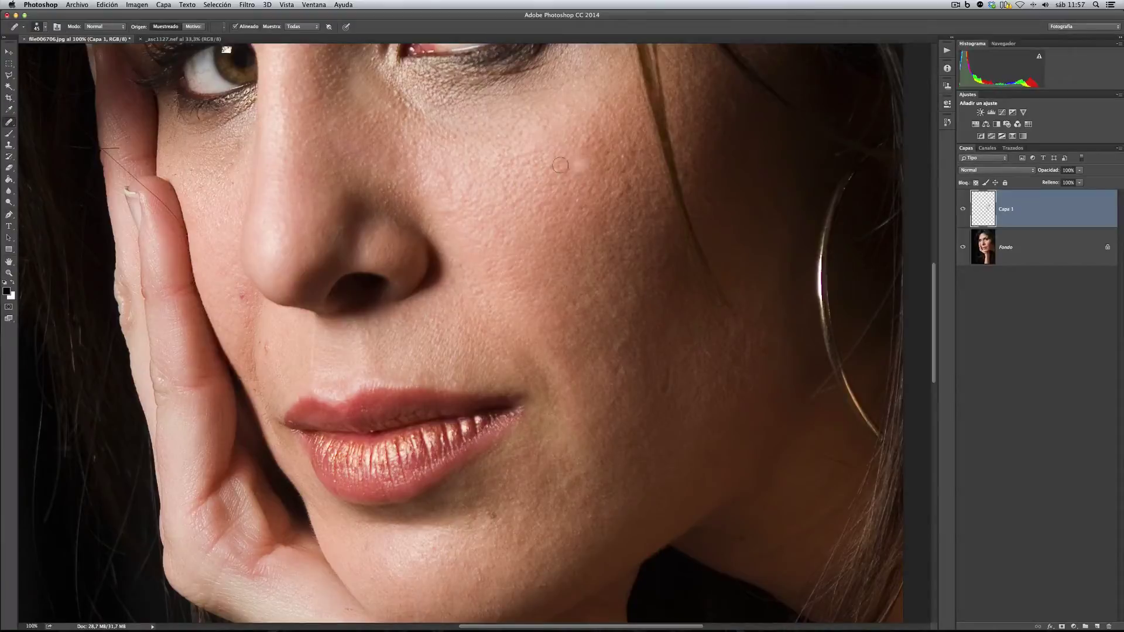
Heal the red spot on the shaded cheek beside the nose and the small mark above the upper lip
{"action": "left_click", "coordinate": [238, 296]}
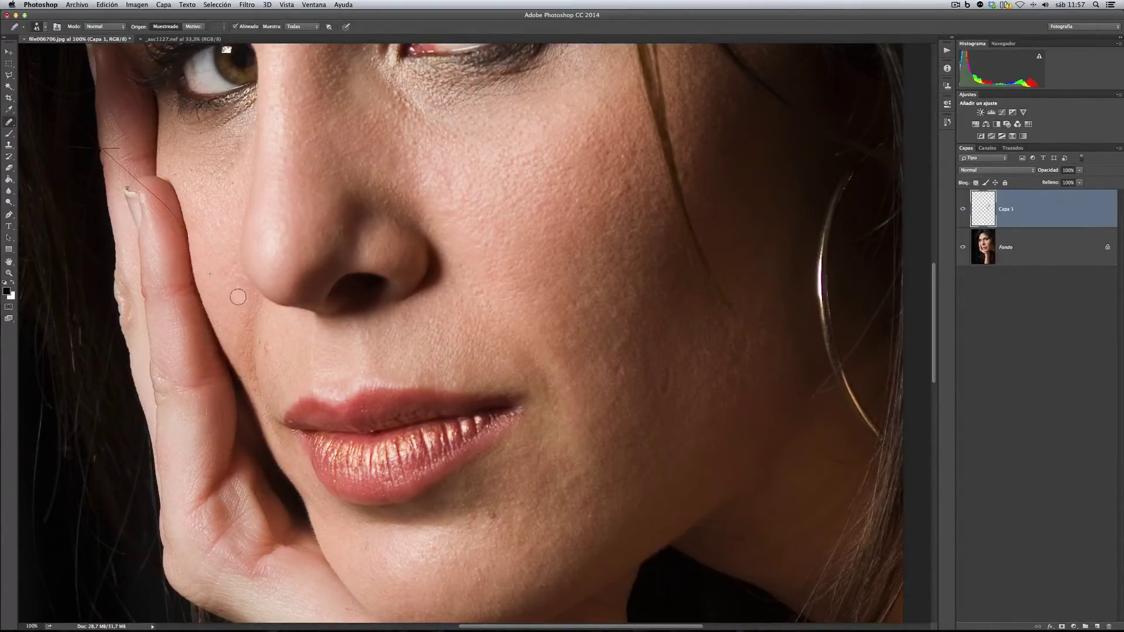
{"action": "left_click", "coordinate": [261, 346]}
Switch to the Patch tool and delete the retouching layer Capa 1
{"action": "left_click", "coordinate": [9, 123]}
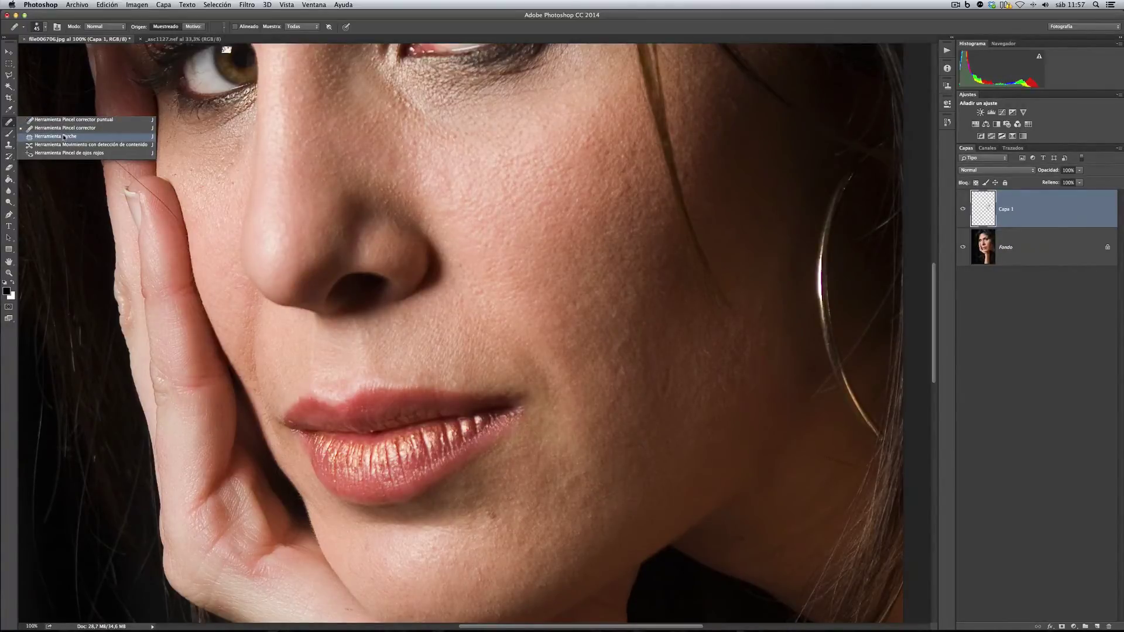
{"action": "left_click", "coordinate": [64, 136]}
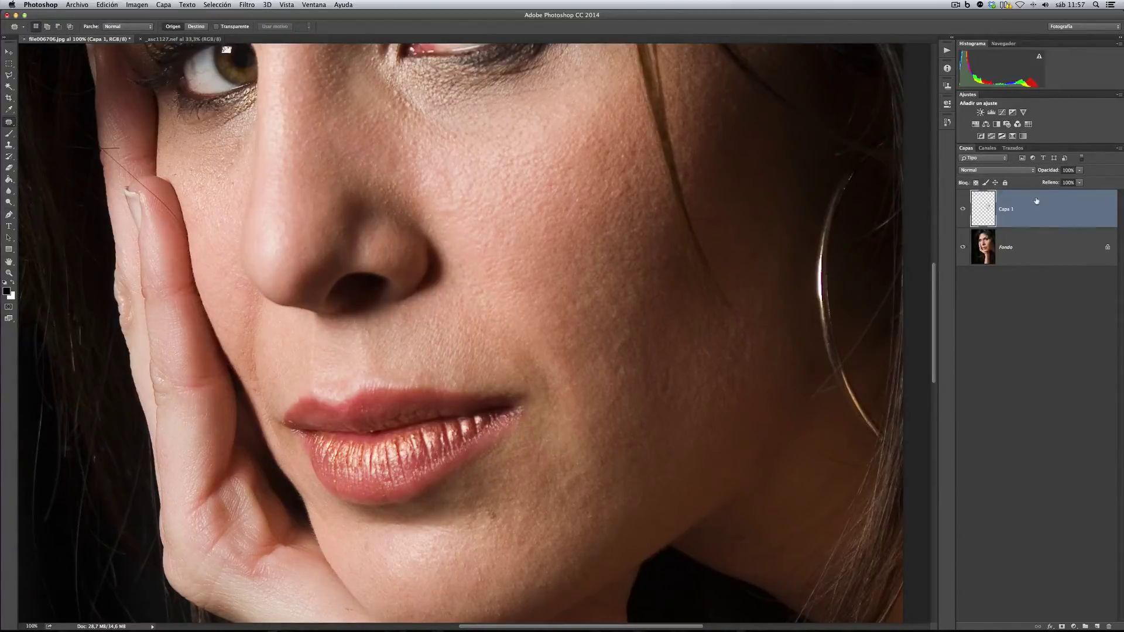
{"action": "key", "text": "Delete"}
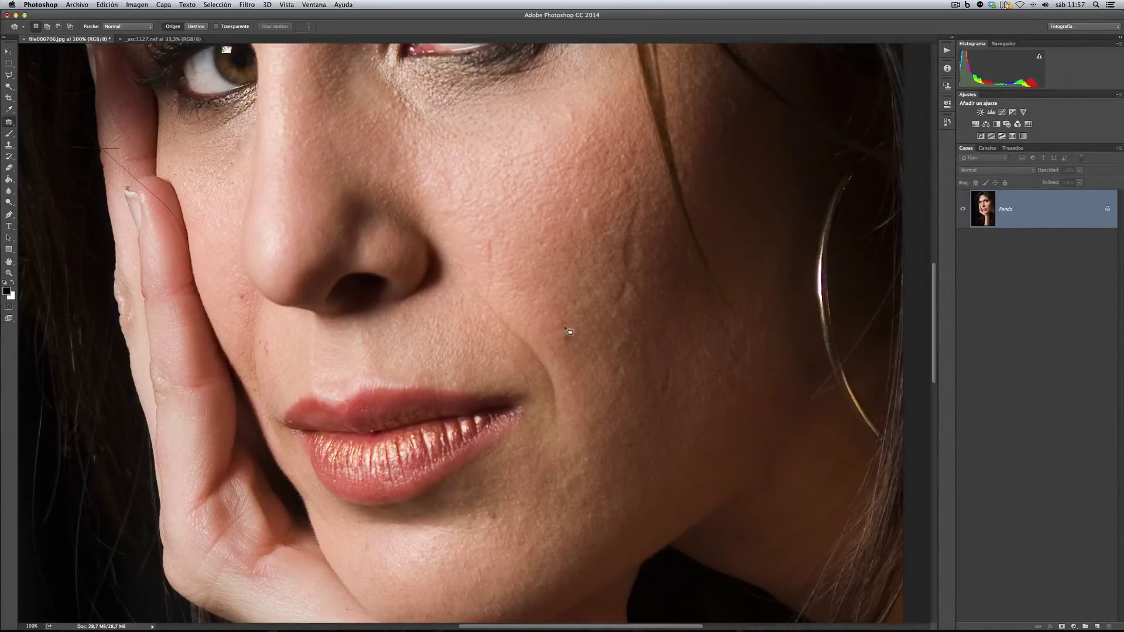
Patch the small blemishes on the middle and upper cheek with nearby clean skin, clearing the selection after each
{"action": "mouse_move", "coordinate": [556, 340]}
{"action": "left_mouse_down"}
{"action": "mouse_move", "coordinate": [563, 355]}
{"action": "mouse_move", "coordinate": [579, 353]}
{"action": "mouse_move", "coordinate": [583, 334]}
{"action": "mouse_move", "coordinate": [570, 325]}
{"action": "left_mouse_up"}
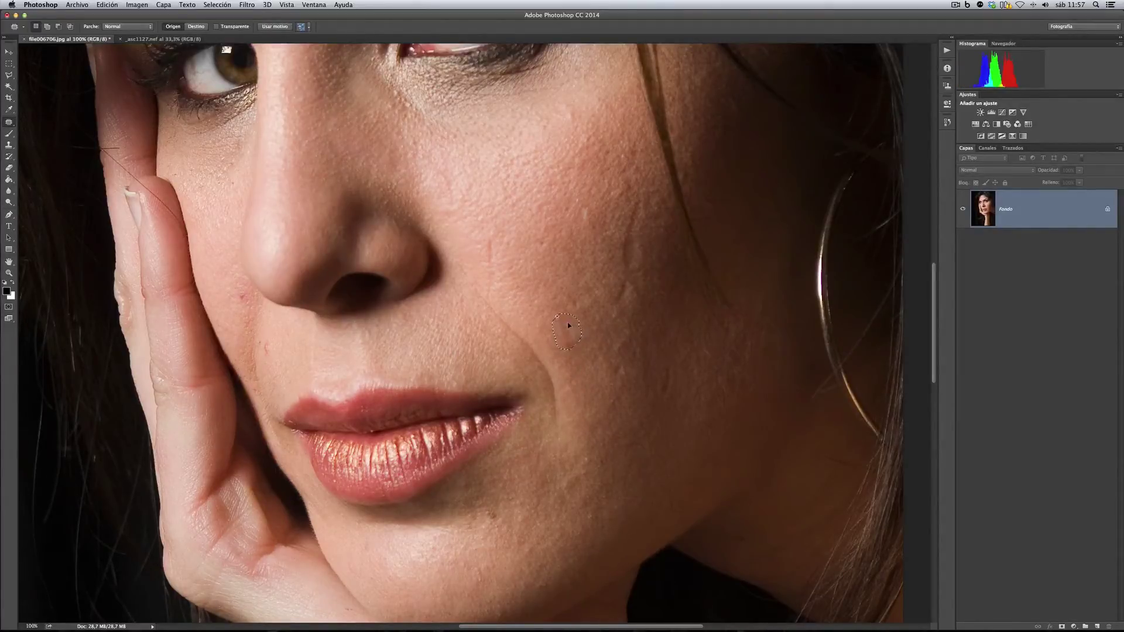
{"action": "left_click_drag", "start_coordinate": [568, 325], "coordinate": [568, 280]}
{"action": "key", "text": "super+d"}
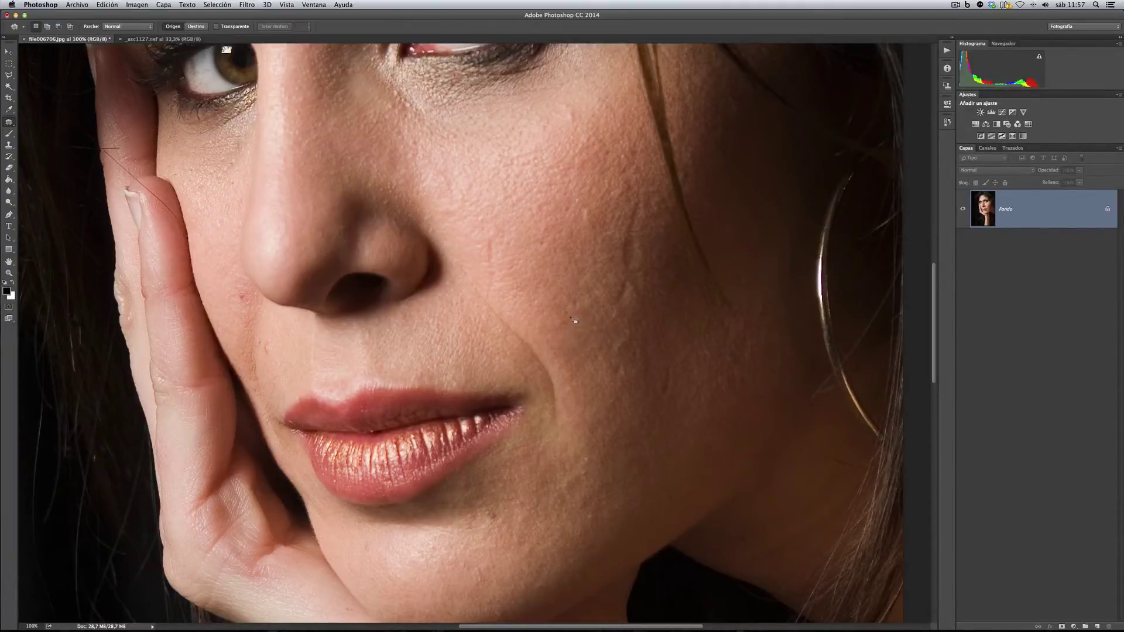
{"action": "mouse_move", "coordinate": [595, 208]}
{"action": "left_mouse_down"}
{"action": "mouse_move", "coordinate": [579, 216]}
{"action": "mouse_move", "coordinate": [592, 224]}
{"action": "mouse_move", "coordinate": [596, 209]}
{"action": "left_mouse_up"}
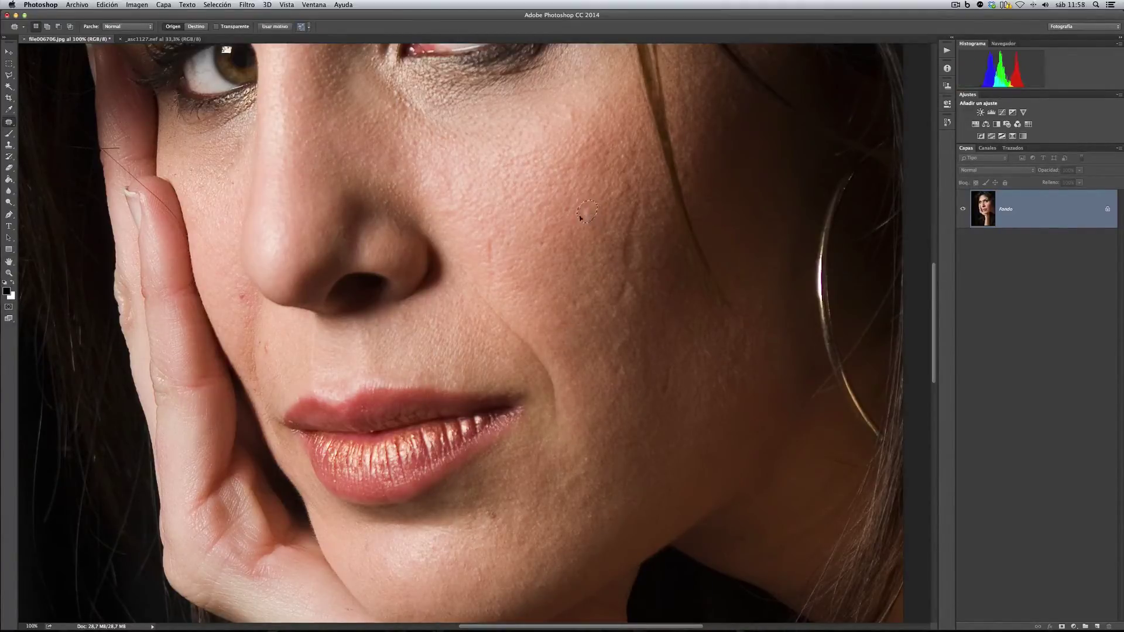
{"action": "key", "text": "super+d"}
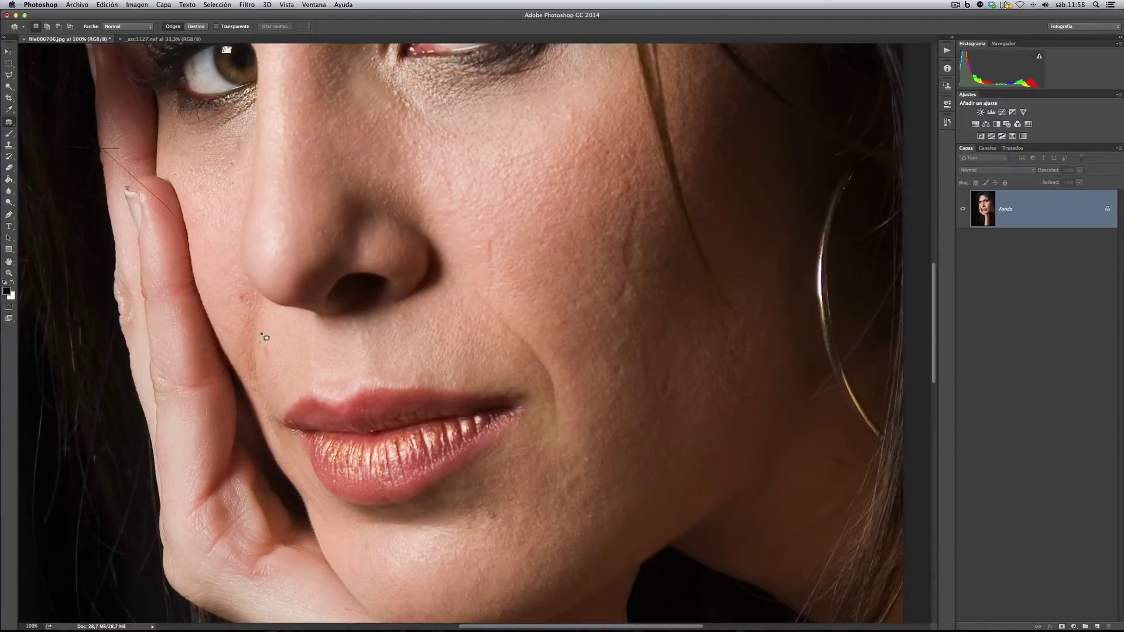
Patch the small mark above the upper lip and the red spot on the shaded cheek, then deselect
{"action": "mouse_move", "coordinate": [269, 344]}
{"action": "left_mouse_down"}
{"action": "mouse_move", "coordinate": [261, 351]}
{"action": "mouse_move", "coordinate": [271, 325]}
{"action": "mouse_move", "coordinate": [231, 275]}
{"action": "left_mouse_up"}
{"action": "key", "text": "super+d"}
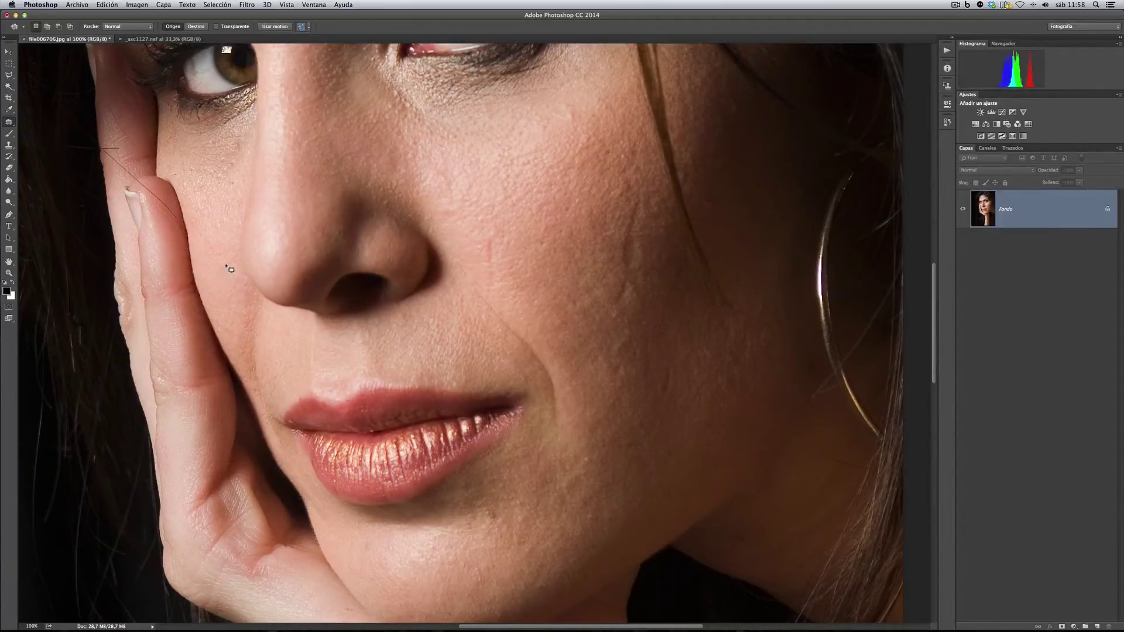
{"action": "key", "text": "super+d"}
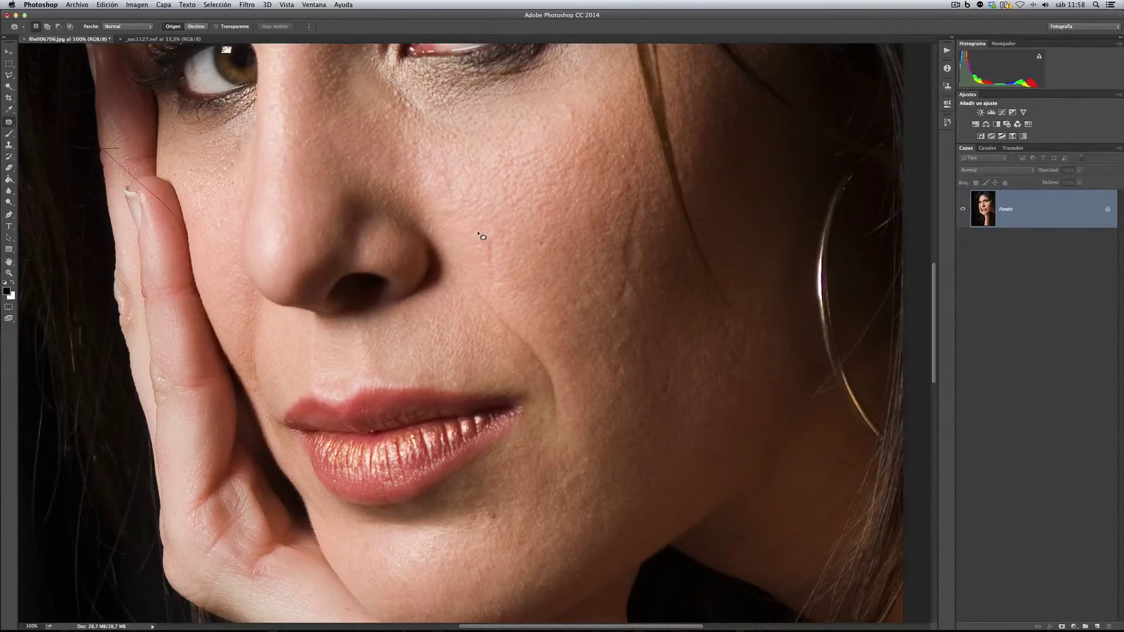
Outline the vertical red mark beside the nose, extend the outline upward, and try the other selection modes before restoring New selection
{"action": "mouse_move", "coordinate": [478, 233]}
{"action": "left_mouse_down"}
{"action": "mouse_move", "coordinate": [481, 303]}
{"action": "mouse_move", "coordinate": [500, 261]}
{"action": "mouse_move", "coordinate": [480, 232]}
{"action": "left_mouse_up"}
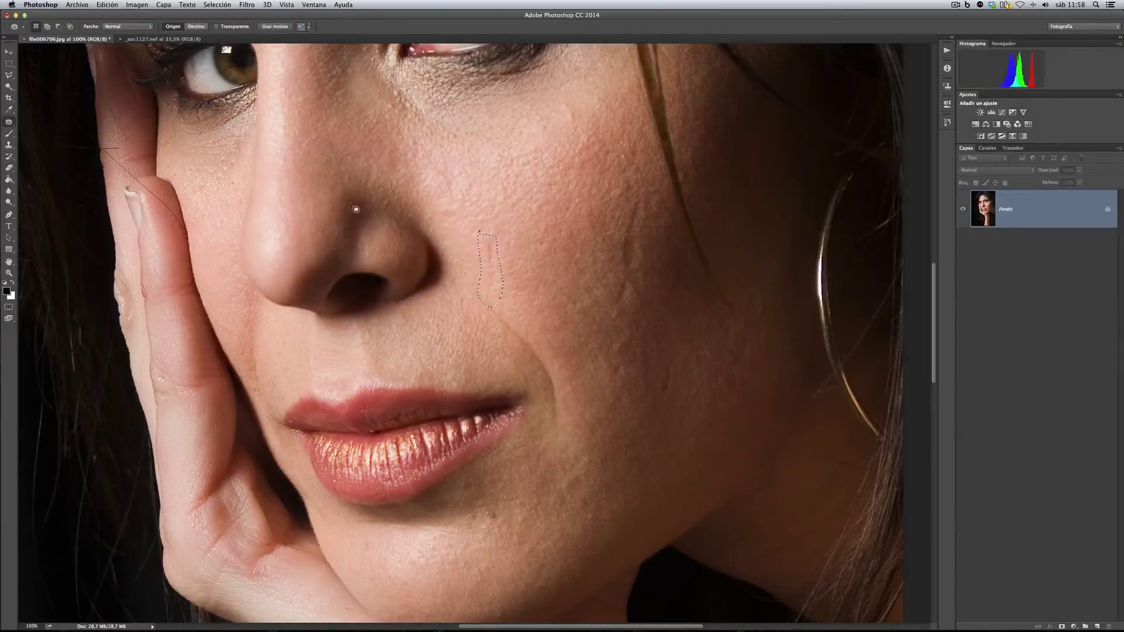
{"action": "left_click", "coordinate": [47, 26]}
{"action": "left_click_drag", "start_coordinate": [510, 236], "coordinate": [530, 209]}
{"action": "left_click", "coordinate": [58, 27]}
{"action": "left_click", "coordinate": [70, 27]}
{"action": "left_click", "coordinate": [35, 27]}
Set the Patch mode to Según el contenido and clear the outline around the red mark
{"action": "left_click", "coordinate": [145, 29]}
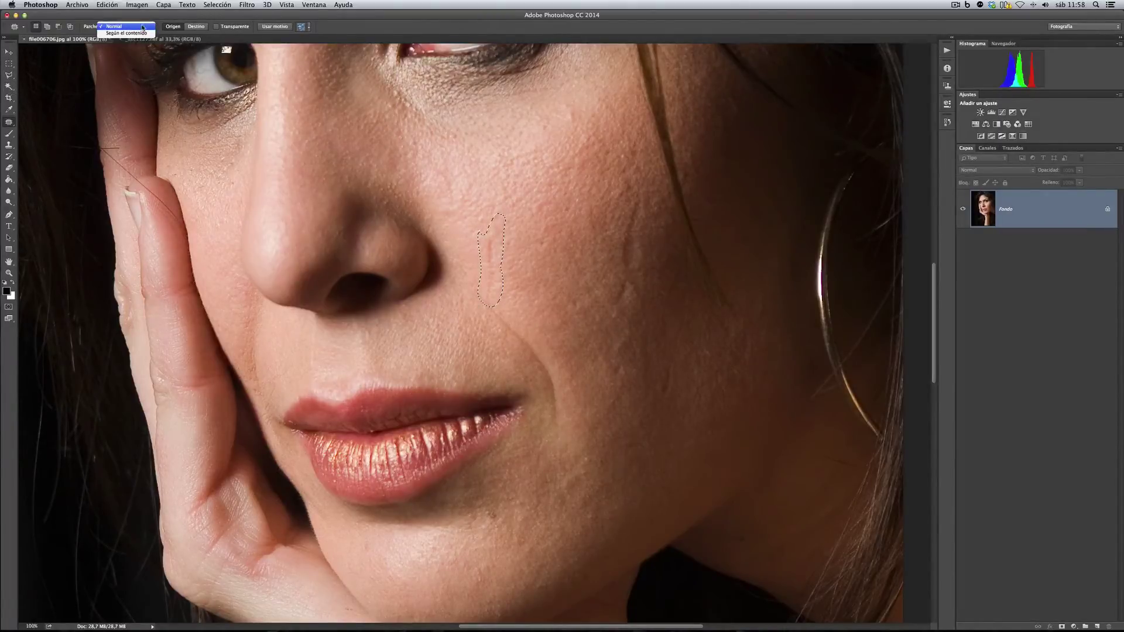
{"action": "left_click", "coordinate": [136, 28]}
{"action": "left_click", "coordinate": [138, 30]}
{"action": "left_click", "coordinate": [137, 33]}
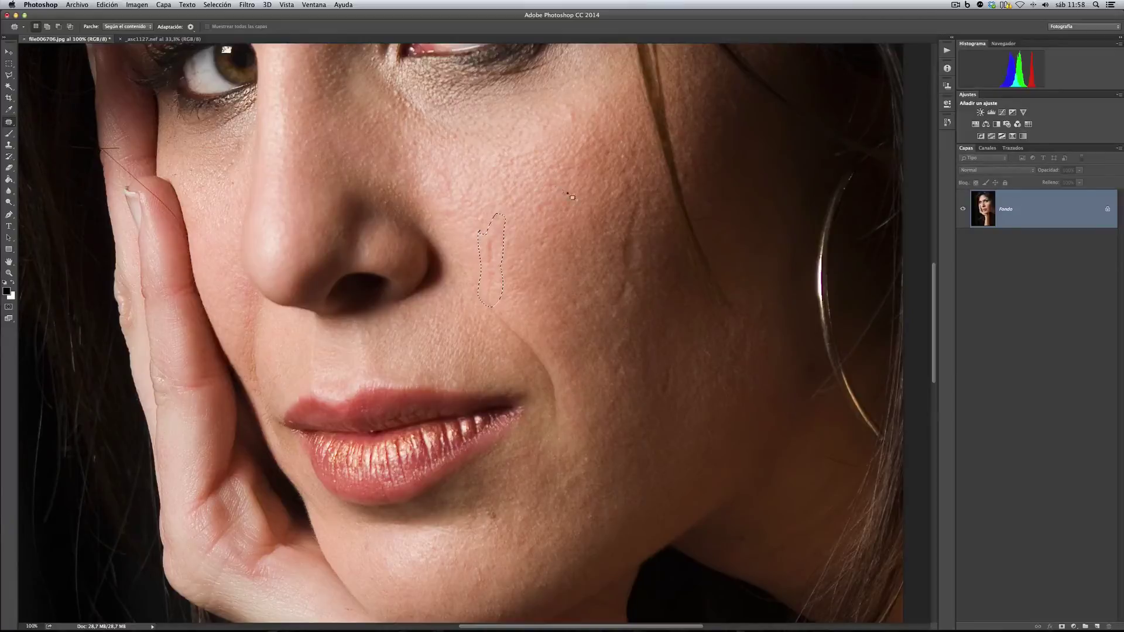
{"action": "key", "text": "super+d"}
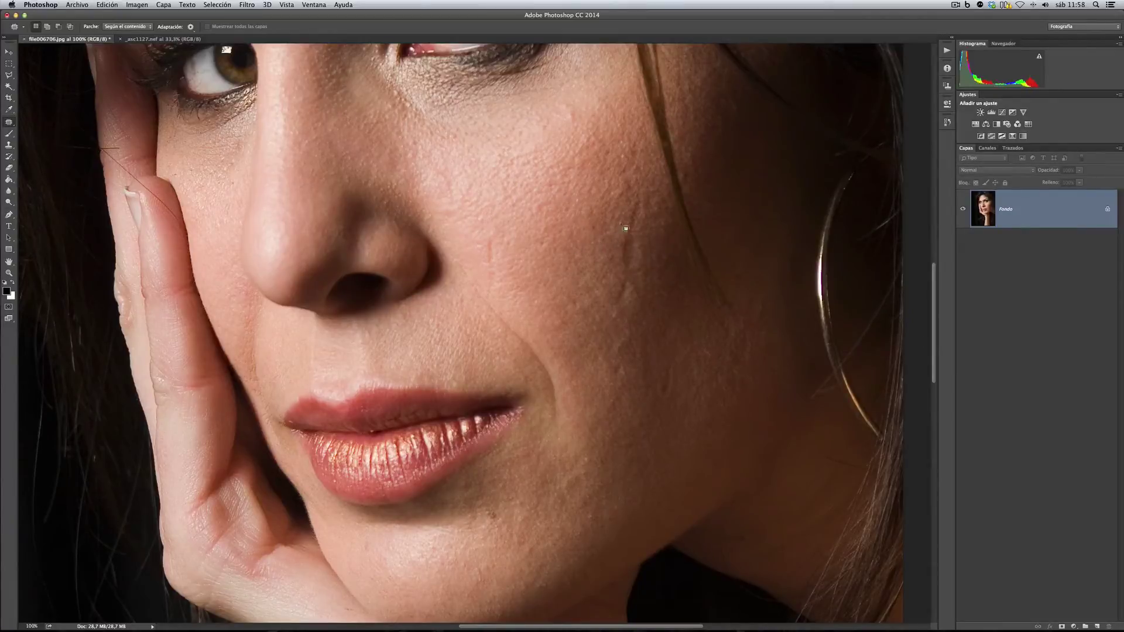
Outline the vertical red mark beside the nose, try content-aware patches from different cheek areas, and undo them
{"action": "mouse_move", "coordinate": [497, 289]}
{"action": "left_mouse_down"}
{"action": "mouse_move", "coordinate": [498, 238]}
{"action": "mouse_move", "coordinate": [526, 210]}
{"action": "mouse_move", "coordinate": [574, 201]}
{"action": "left_mouse_up"}
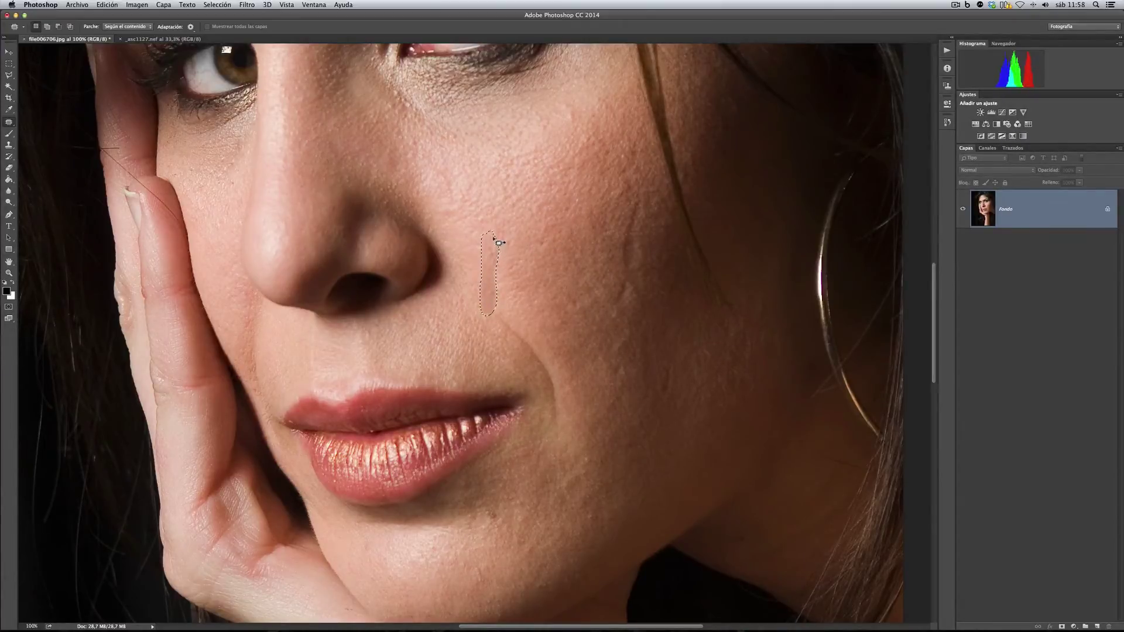
{"action": "left_click", "coordinate": [530, 234]}
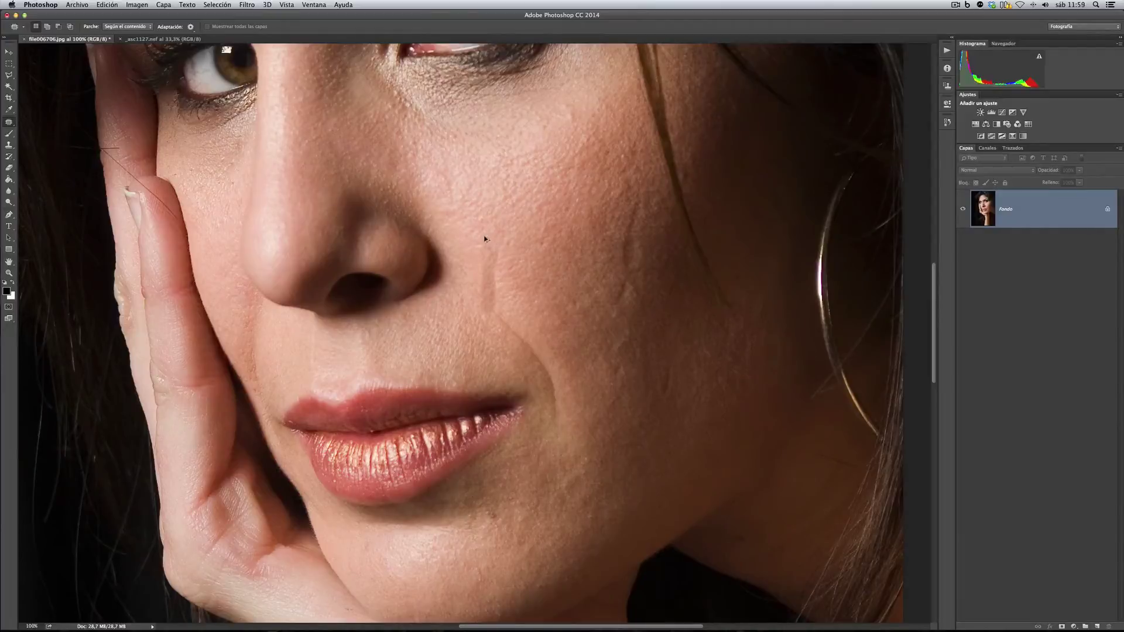
{"action": "left_click_drag", "start_coordinate": [484, 238], "coordinate": [496, 221]}
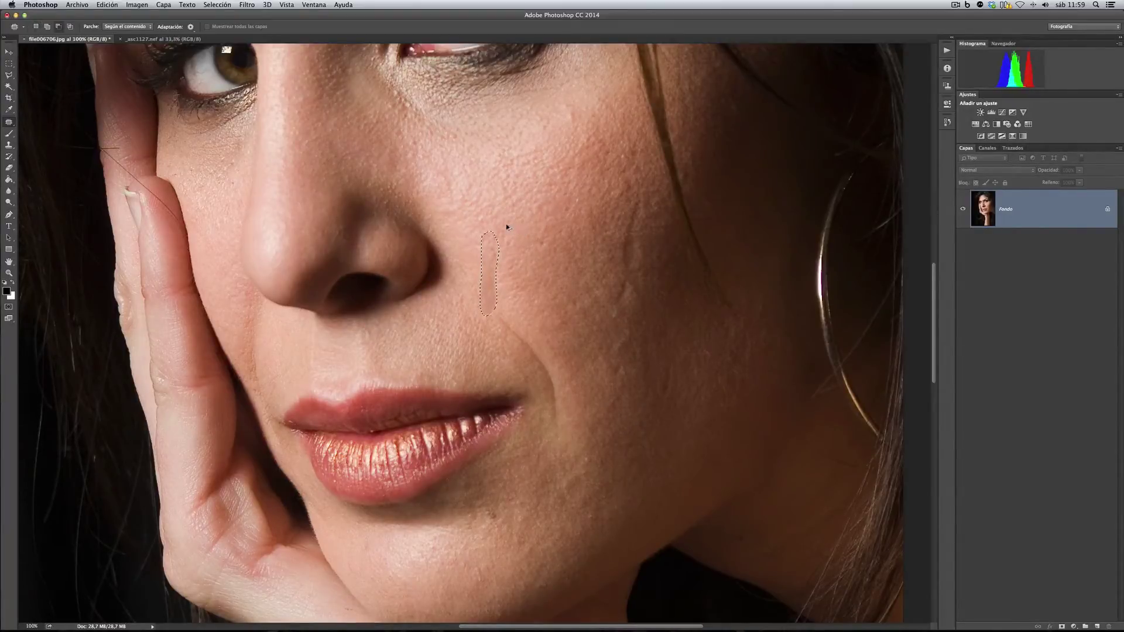
{"action": "key", "text": "super+z"}
{"action": "left_click_drag", "start_coordinate": [488, 251], "coordinate": [596, 137]}
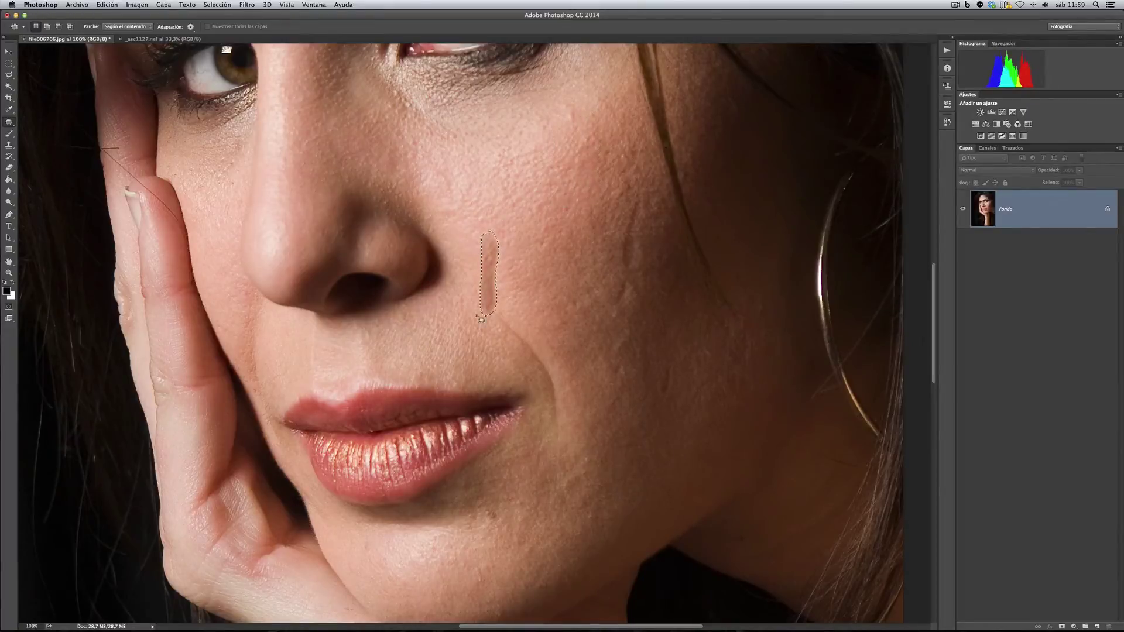
{"action": "key", "text": "super+z"}
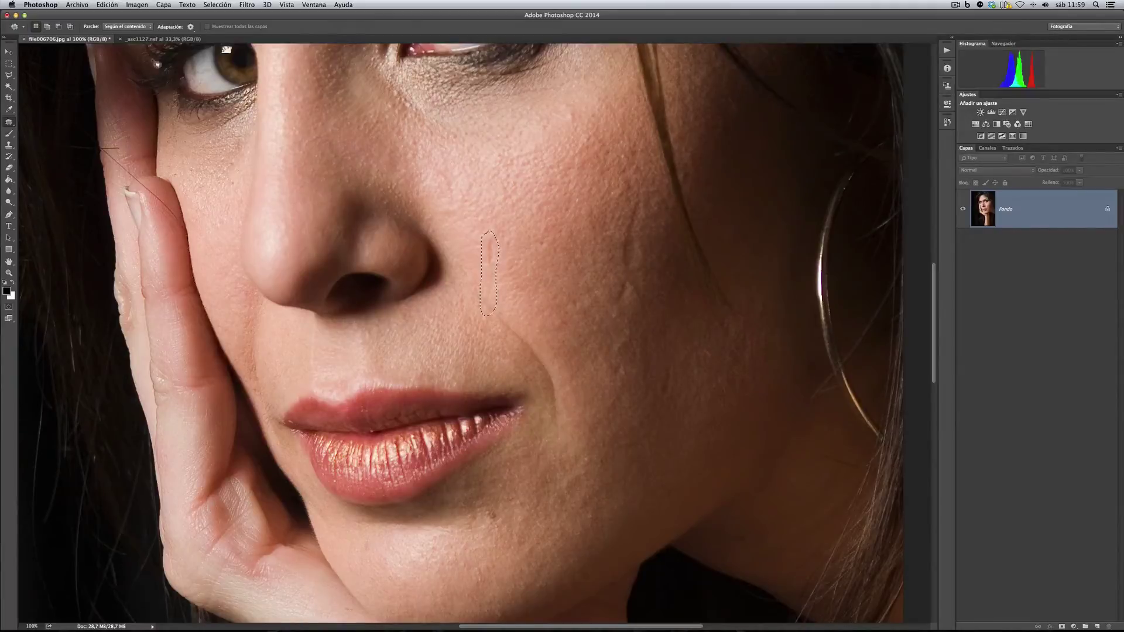
Return the Patch mode to Normal, try patching the outlined red mark using the outer cheek, and deselect
{"action": "left_click", "coordinate": [132, 26]}
{"action": "left_click", "coordinate": [131, 20]}
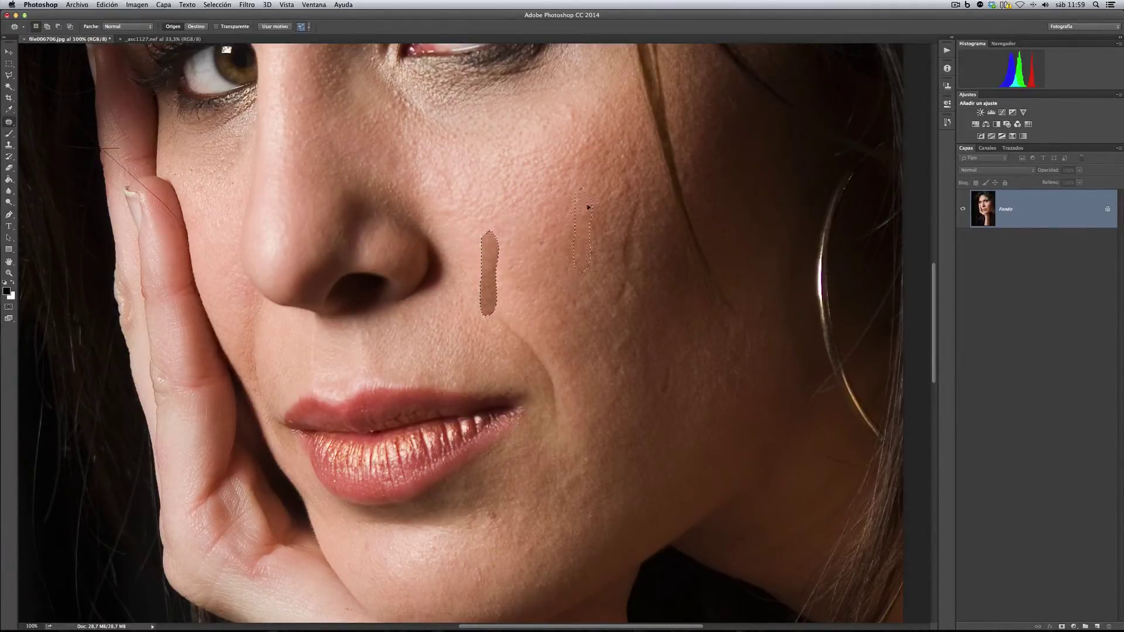
{"action": "left_click_drag", "start_coordinate": [588, 207], "coordinate": [589, 206]}
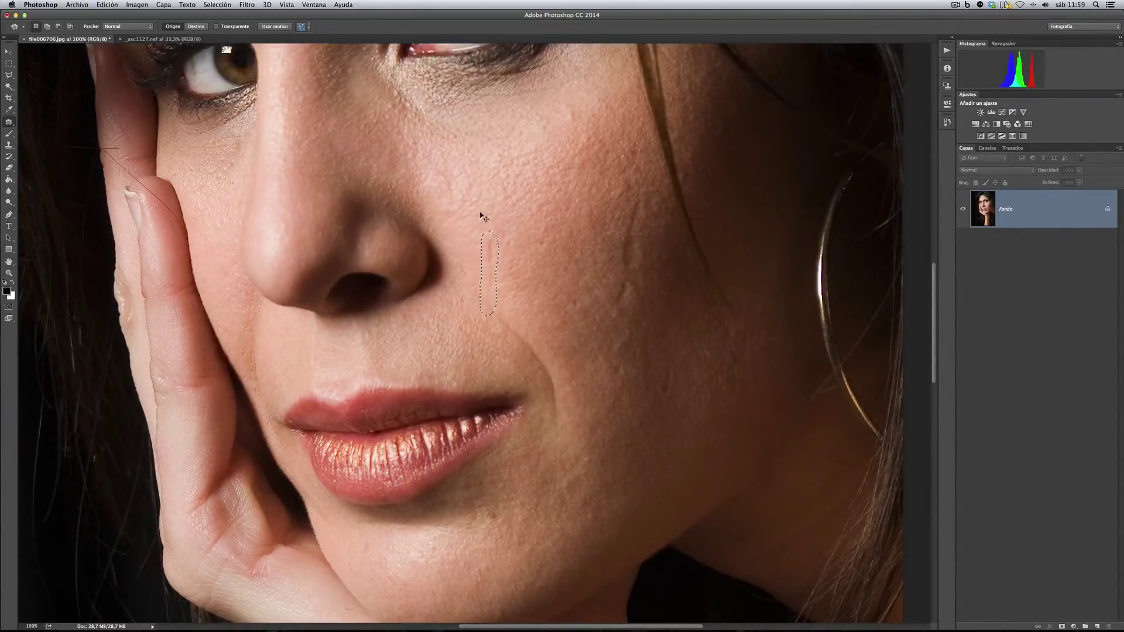
{"action": "key", "text": "super+d"}
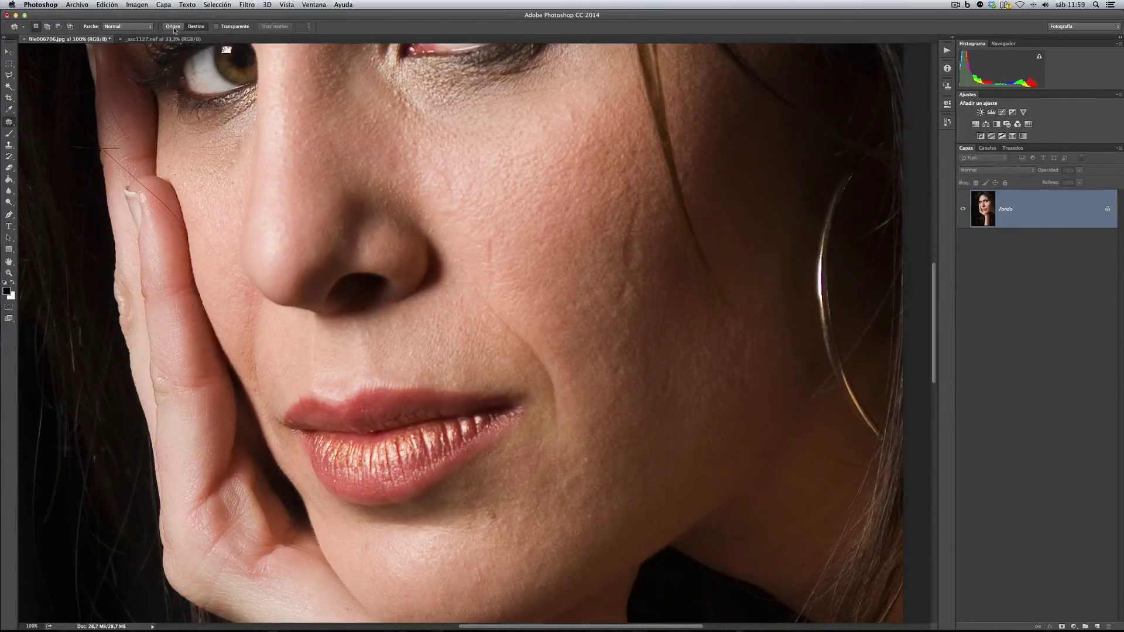
Set patching to Origen, patch the red mark beside the nose with clean skin above it, and deselect
{"action": "left_click", "coordinate": [174, 29]}
{"action": "mouse_move", "coordinate": [486, 240]}
{"action": "left_mouse_down"}
{"action": "mouse_move", "coordinate": [494, 272]}
{"action": "mouse_move", "coordinate": [483, 205]}
{"action": "left_mouse_up"}
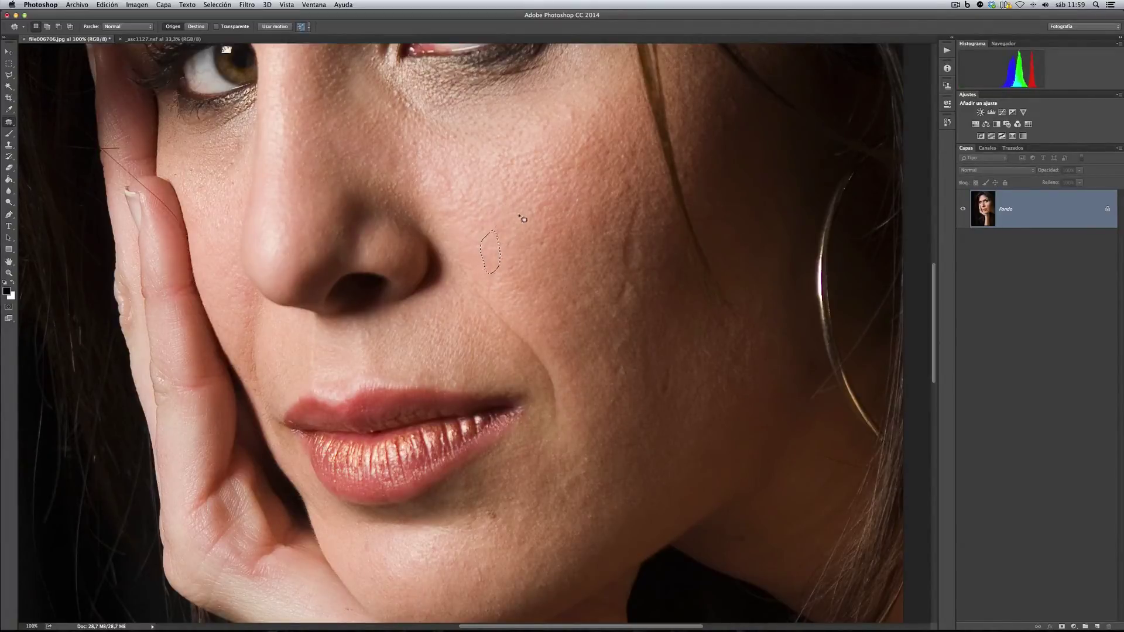
{"action": "key", "text": "super+d"}
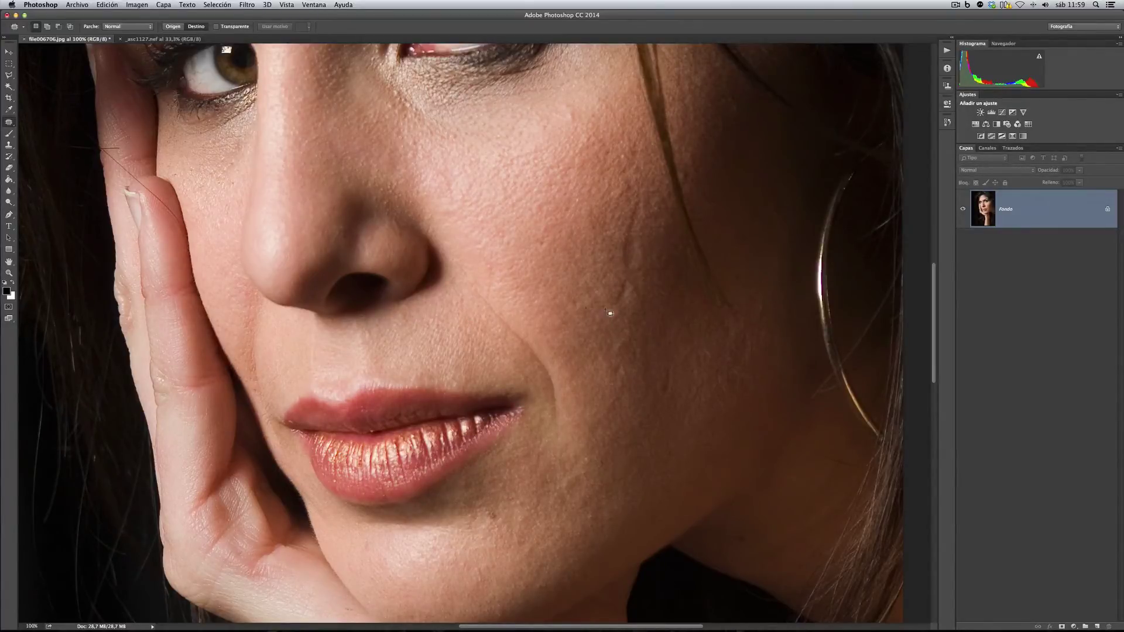
Demonstrate Destino patching around the vertical mark on the outer cheek, moving the outlined skin toward the jaw, and clear the selections
{"action": "mouse_move", "coordinate": [666, 359]}
{"action": "left_mouse_down"}
{"action": "mouse_move", "coordinate": [659, 402]}
{"action": "mouse_move", "coordinate": [674, 398]}
{"action": "mouse_move", "coordinate": [672, 374]}
{"action": "left_mouse_up"}
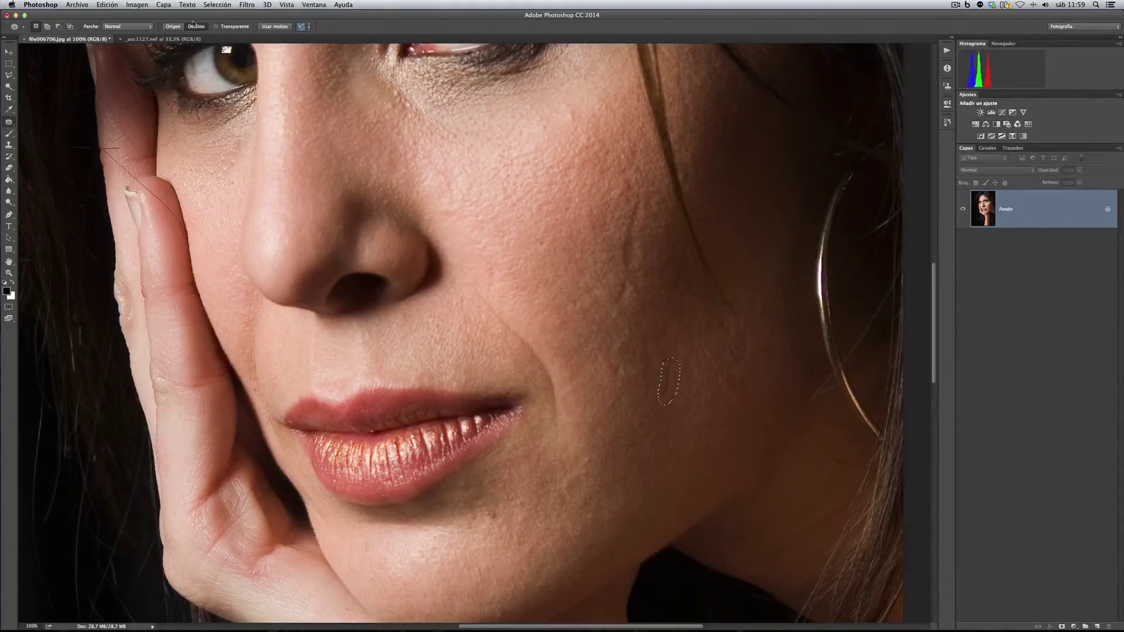
{"action": "left_click_drag", "start_coordinate": [676, 390], "coordinate": [653, 456]}
{"action": "left_click", "coordinate": [672, 449]}
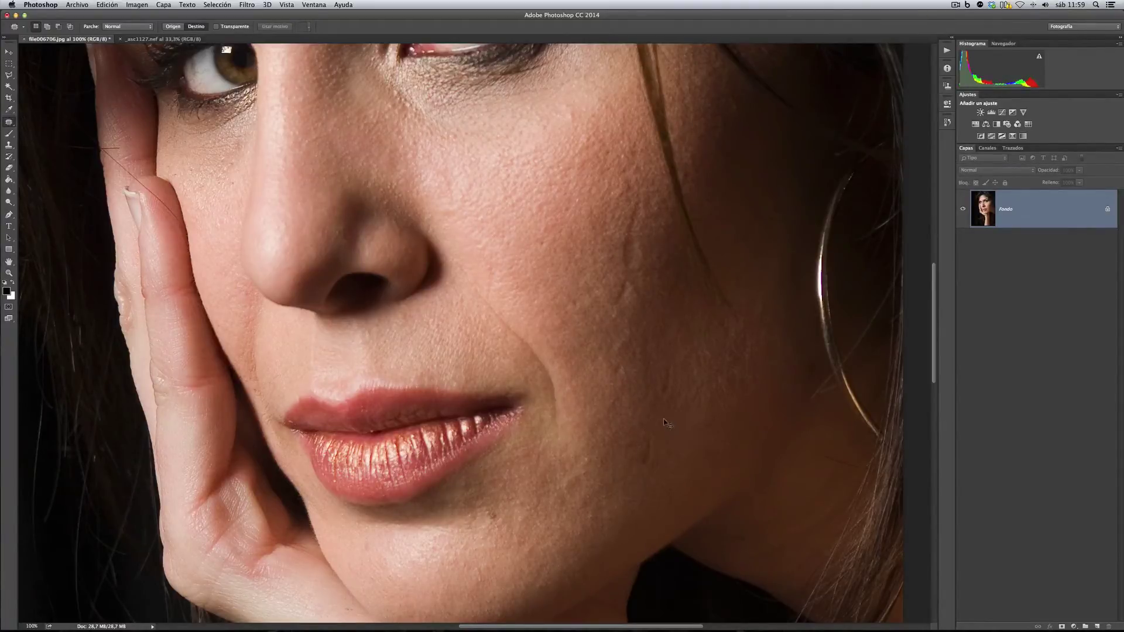
{"action": "mouse_move", "coordinate": [664, 409]}
{"action": "left_mouse_down"}
{"action": "mouse_move", "coordinate": [678, 381]}
{"action": "mouse_move", "coordinate": [677, 390]}
{"action": "left_mouse_up"}
{"action": "left_click", "coordinate": [323, 144]}
{"action": "mouse_move", "coordinate": [667, 415]}
{"action": "left_mouse_down"}
{"action": "mouse_move", "coordinate": [665, 459]}
{"action": "mouse_move", "coordinate": [687, 434]}
{"action": "mouse_move", "coordinate": [694, 375]}
{"action": "left_mouse_up"}
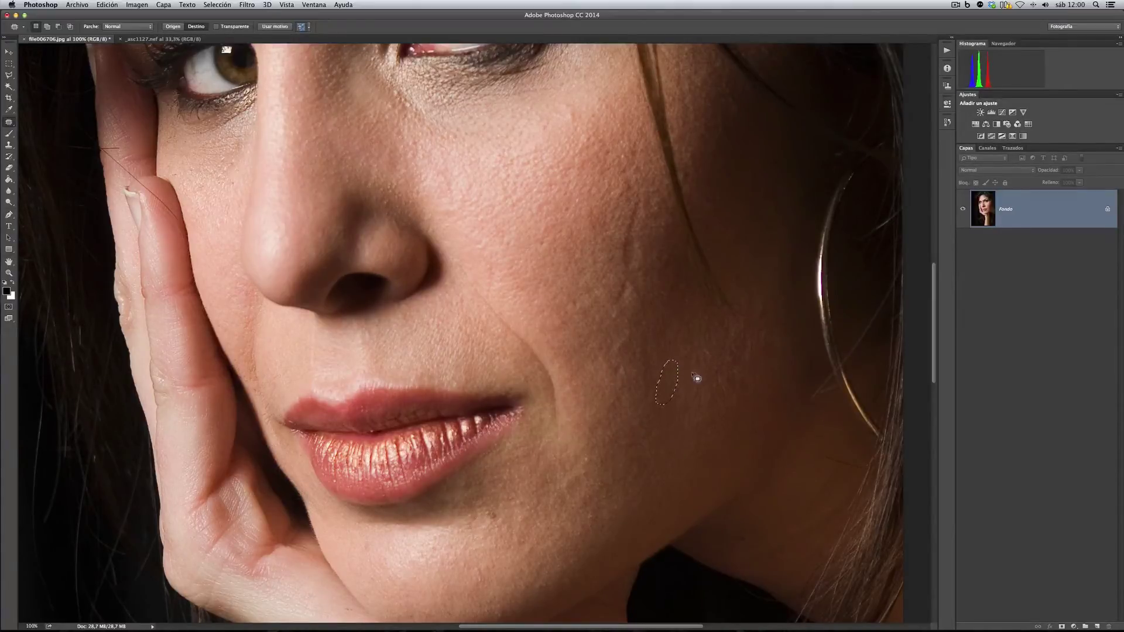
{"action": "left_click", "coordinate": [627, 212]}
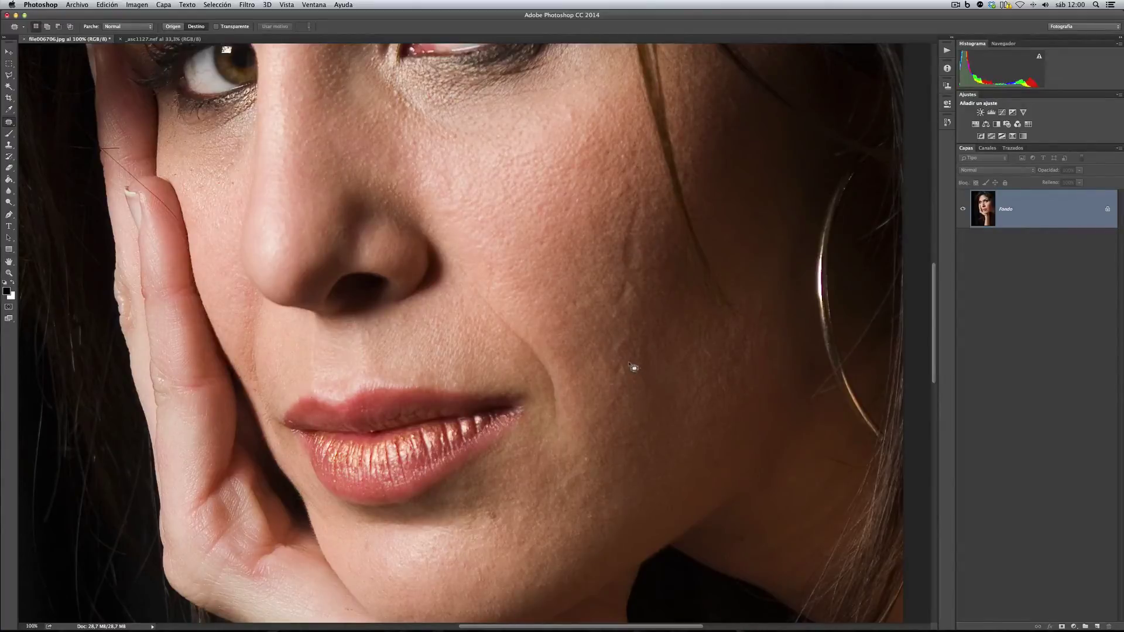
Set patching back to Origen and keep the Patch mode at Normal
{"action": "left_click", "coordinate": [173, 27]}
{"action": "left_click", "coordinate": [115, 27]}
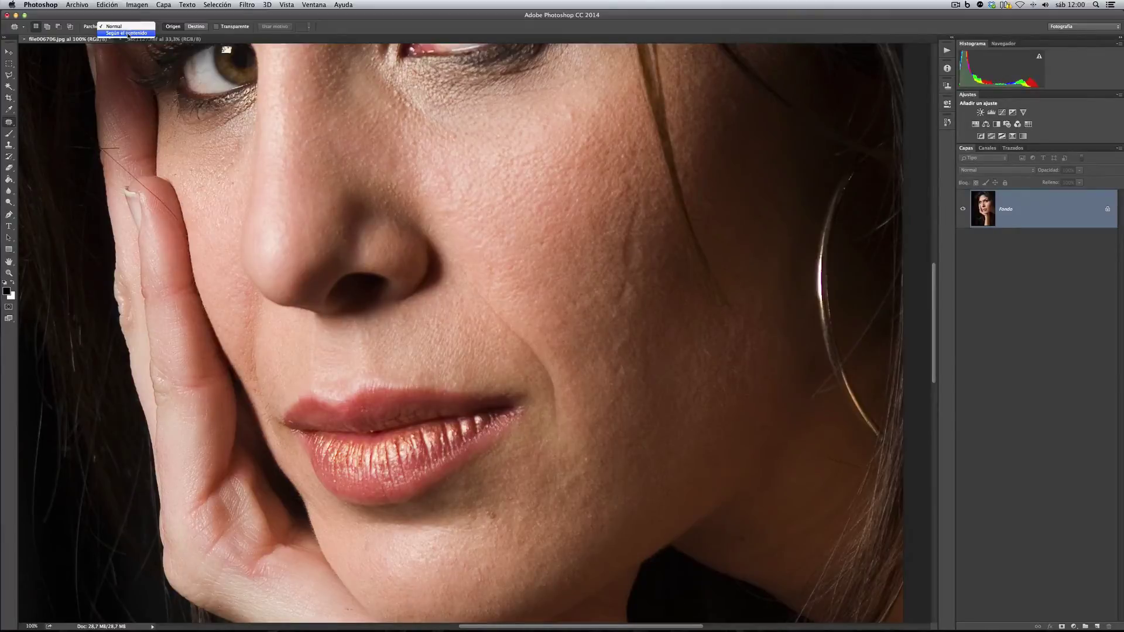
{"action": "left_click", "coordinate": [121, 27]}
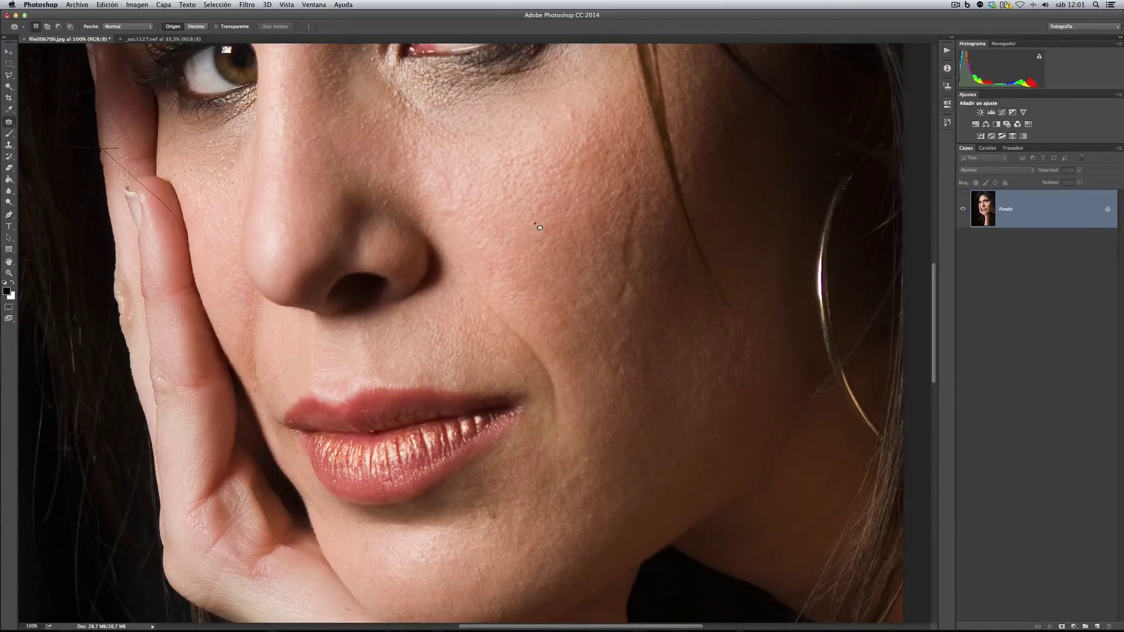
Switch the Patch mode to Según el contenido, view its Estructura and Color adaptation settings, and return to Normal
{"action": "left_click", "coordinate": [143, 27]}
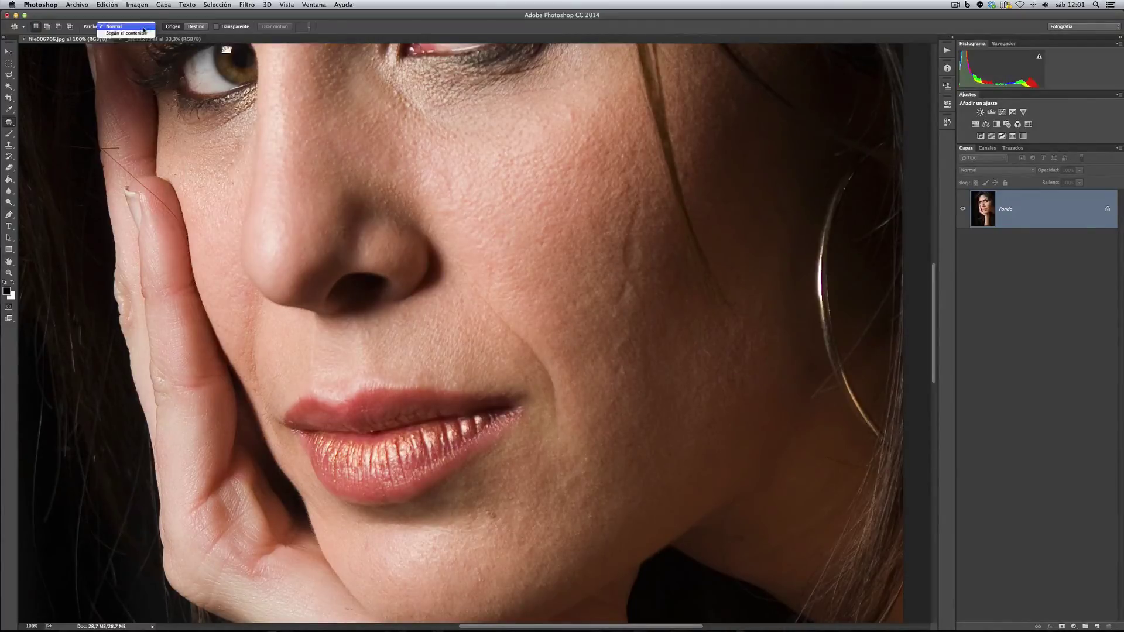
{"action": "left_click", "coordinate": [141, 34]}
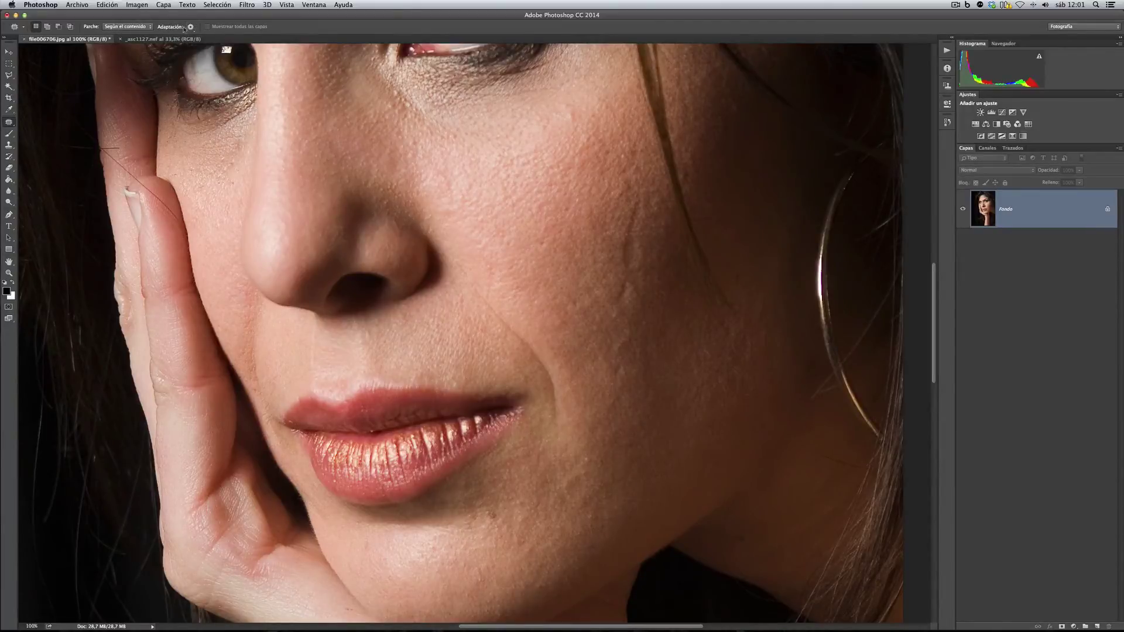
{"action": "left_click", "coordinate": [191, 27]}
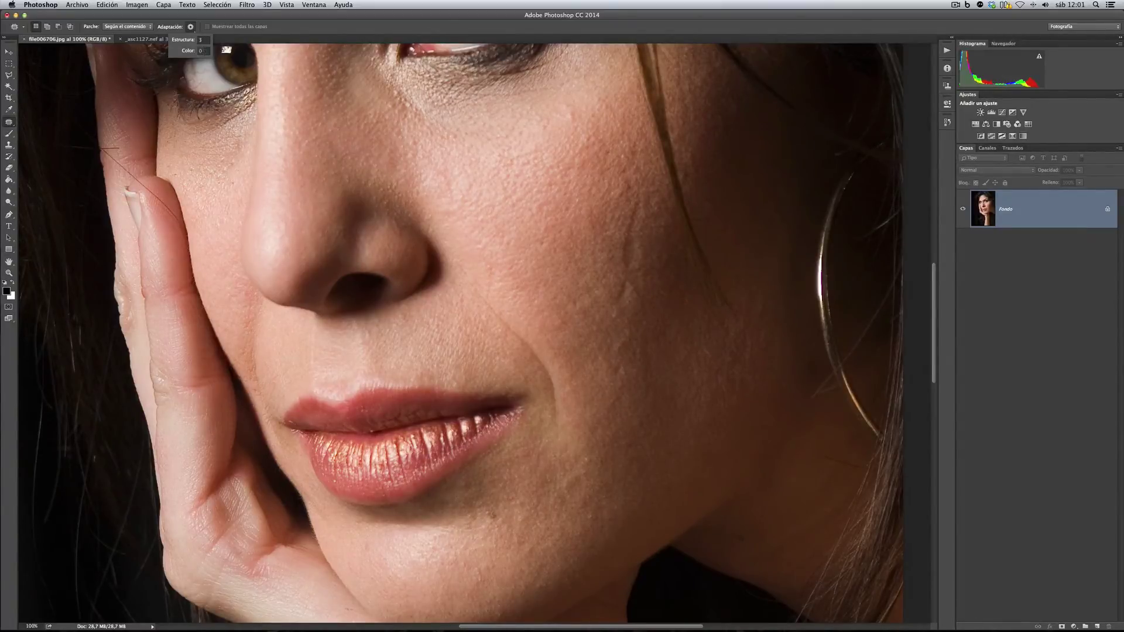
{"action": "left_click", "coordinate": [176, 29]}
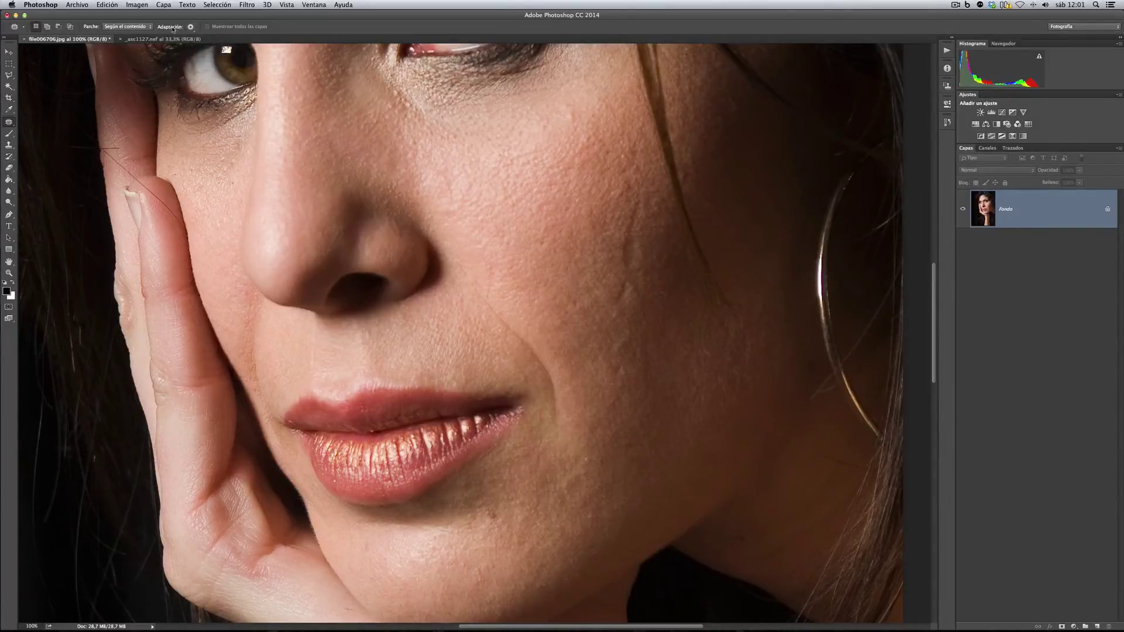
{"action": "left_click", "coordinate": [140, 26]}
{"action": "left_click", "coordinate": [139, 18]}
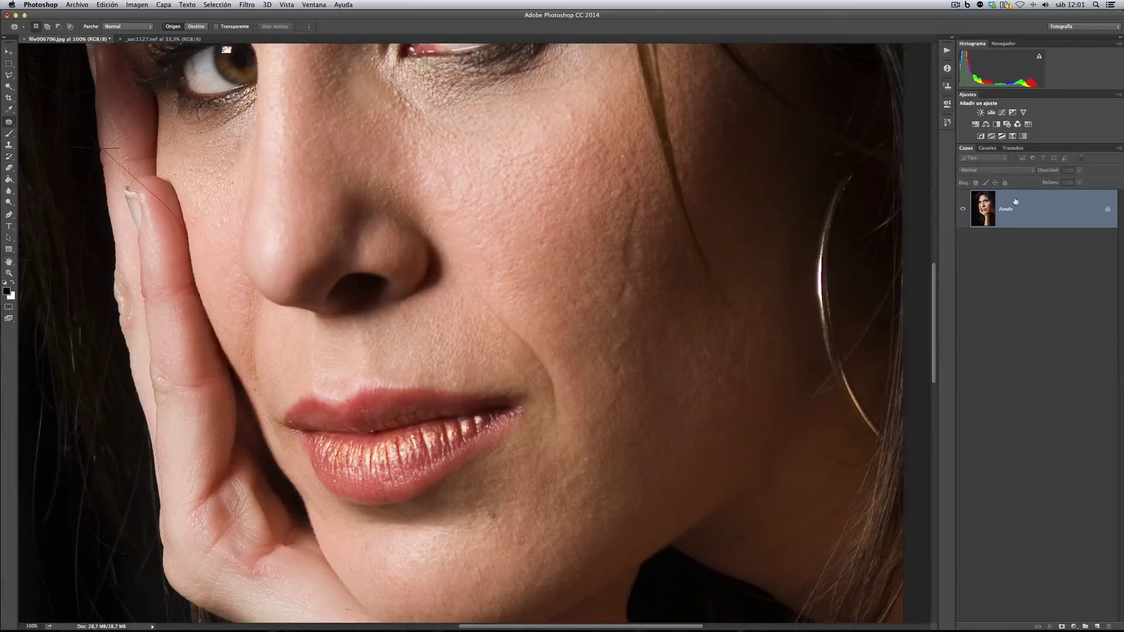
Revert the portrait to its opening state using the file006706.jpg snapshot in the history
{"action": "left_click", "coordinate": [947, 122]}
{"action": "scroll", "coordinate": [903, 135], "scroll_direction": "up", "scroll_amount": 5}
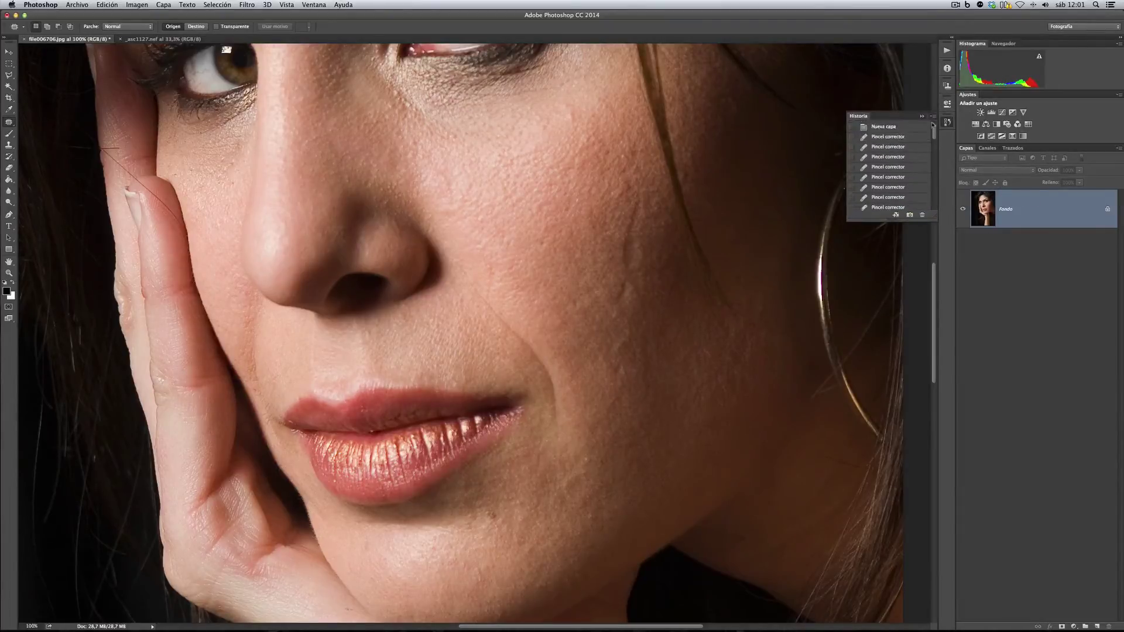
{"action": "left_click", "coordinate": [903, 135]}
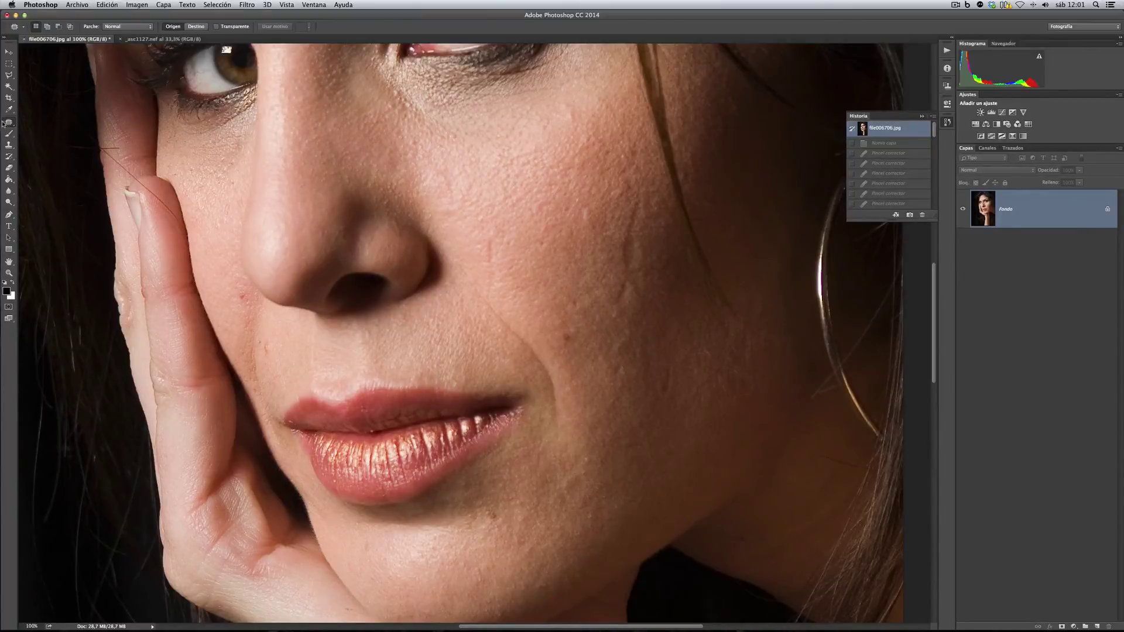
Activate the Clone Stamp tool and set its brush size to 50 px, leaving the hardness at 0%
{"action": "left_click", "coordinate": [9, 144]}
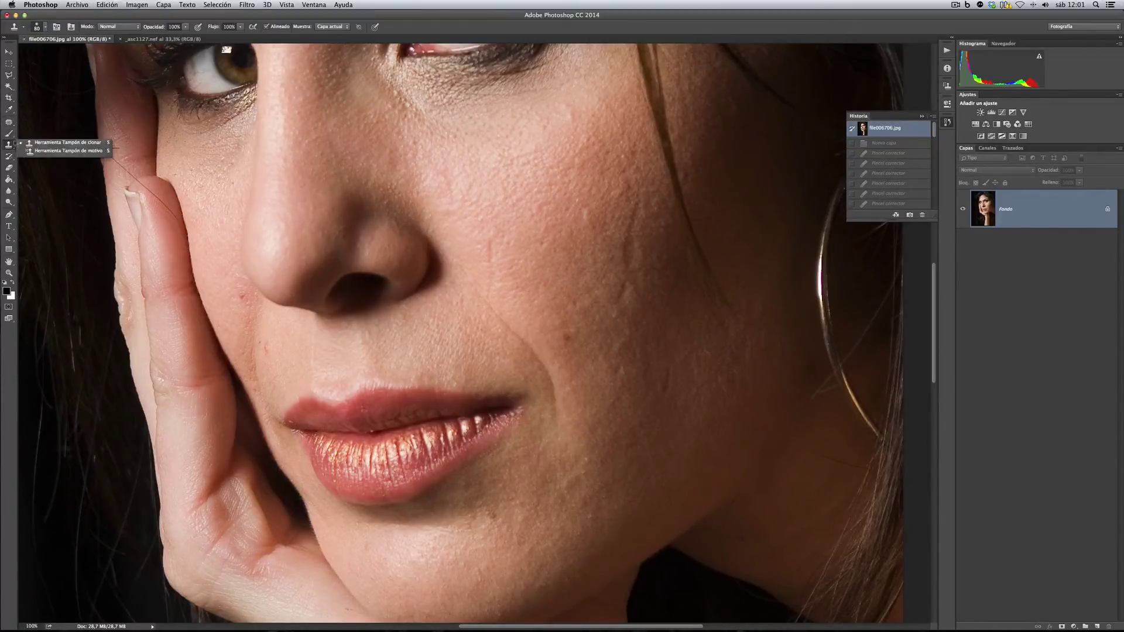
{"action": "left_click", "coordinate": [35, 142]}
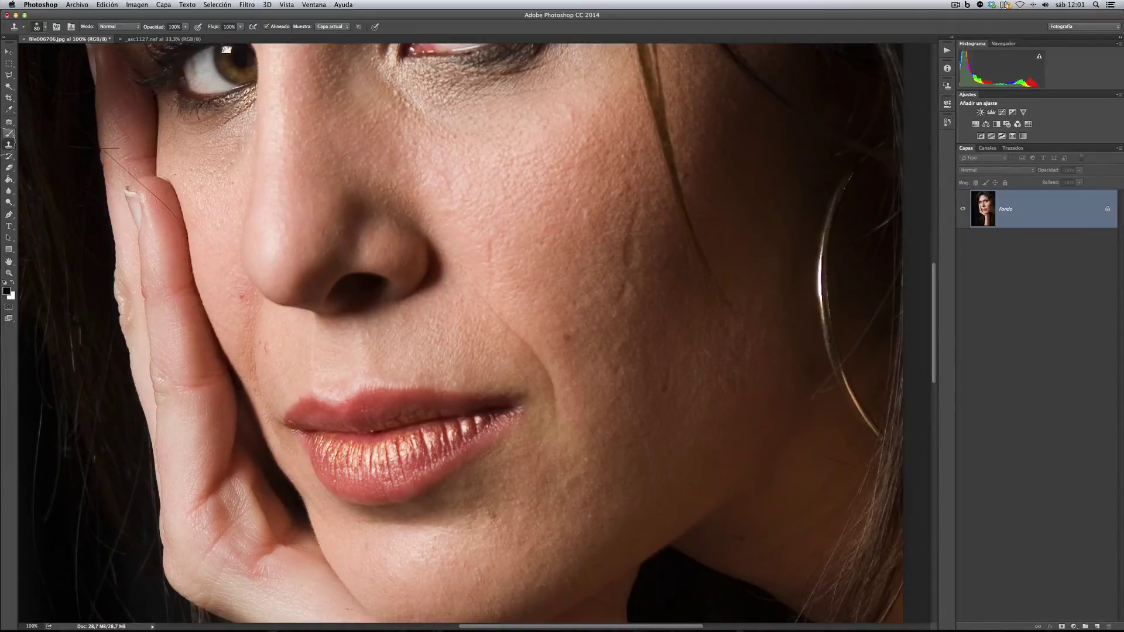
{"action": "left_click", "coordinate": [46, 30]}
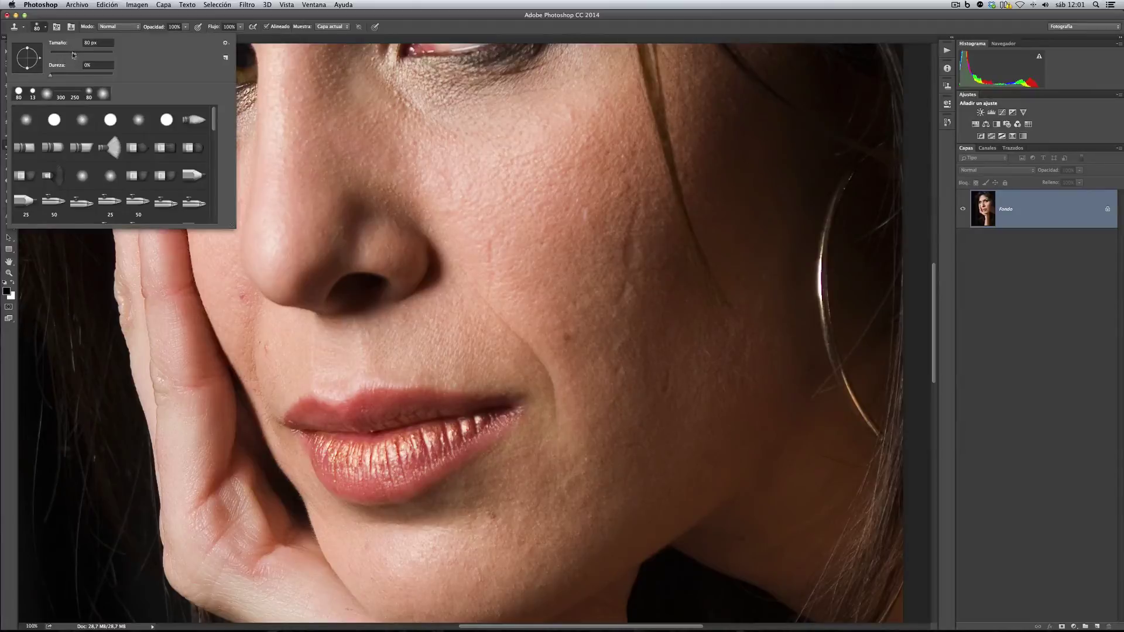
{"action": "left_click_drag", "start_coordinate": [74, 55], "coordinate": [77, 55]}
{"action": "mouse_move", "coordinate": [213, 125]}
{"action": "left_mouse_down"}
{"action": "mouse_move", "coordinate": [213, 161]}
{"action": "mouse_move", "coordinate": [214, 110]}
{"action": "left_mouse_up"}
{"action": "left_click_drag", "start_coordinate": [76, 54], "coordinate": [65, 55]}
{"action": "key", "text": "Return"}
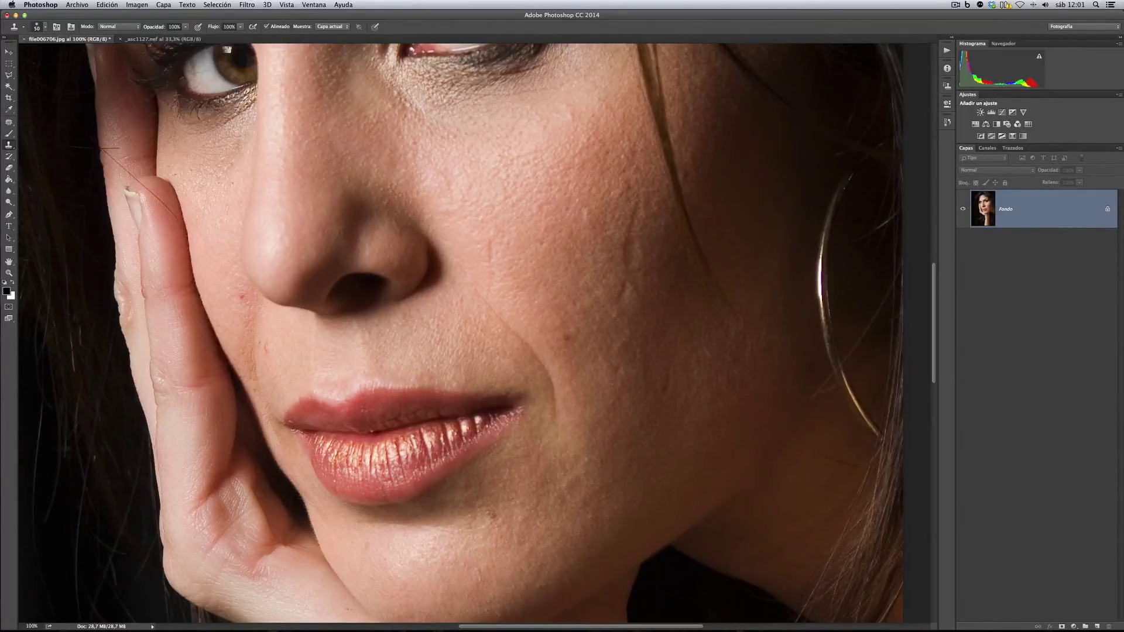
View the brush tip settings and the Origen de clonación options, and close both without changing them
{"action": "left_click", "coordinate": [56, 27]}
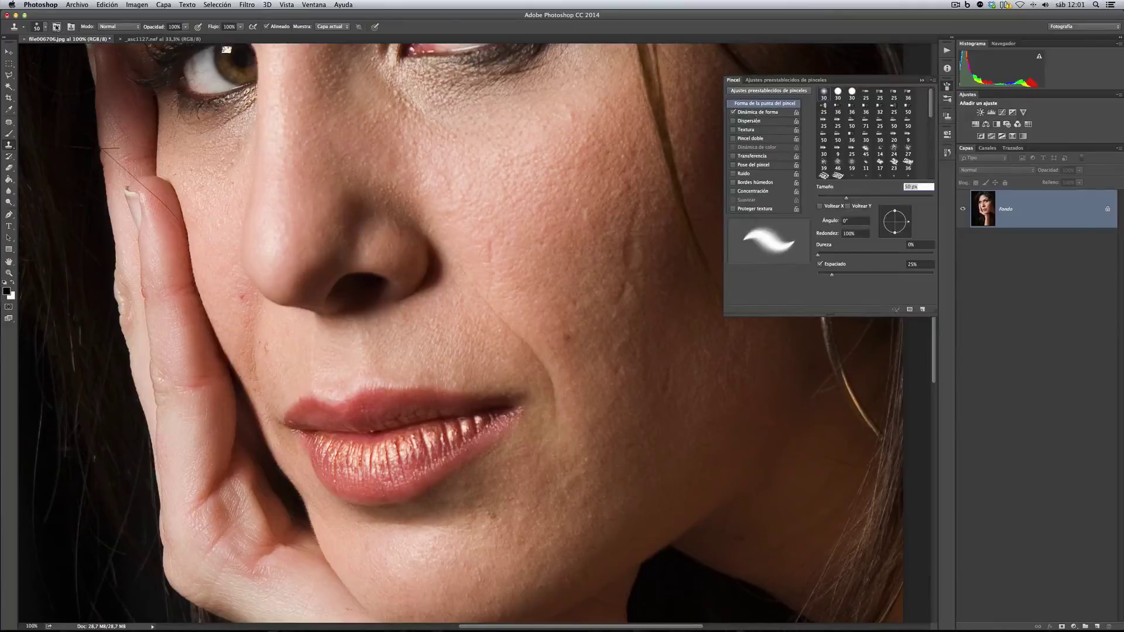
{"action": "left_click", "coordinate": [56, 27]}
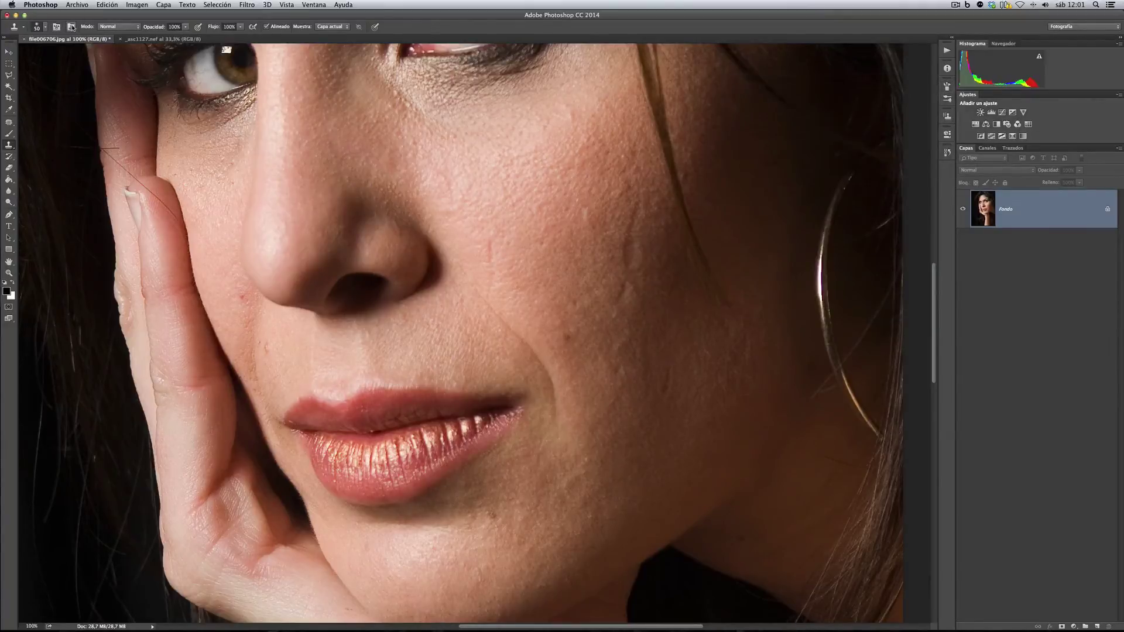
{"action": "left_click", "coordinate": [71, 27]}
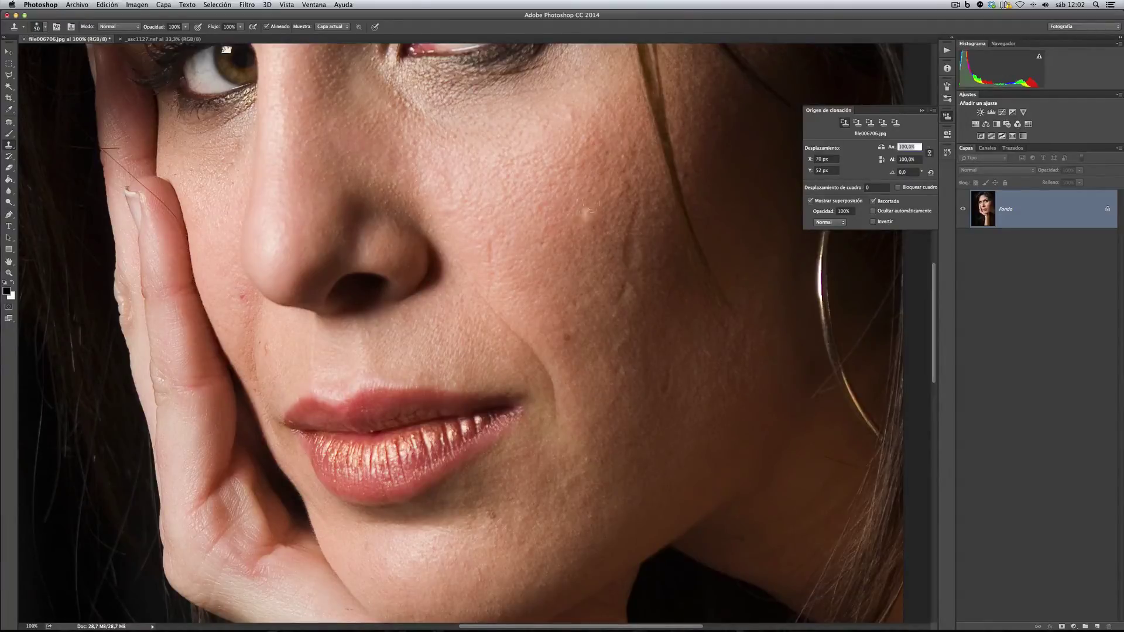
{"action": "left_click", "coordinate": [947, 117]}
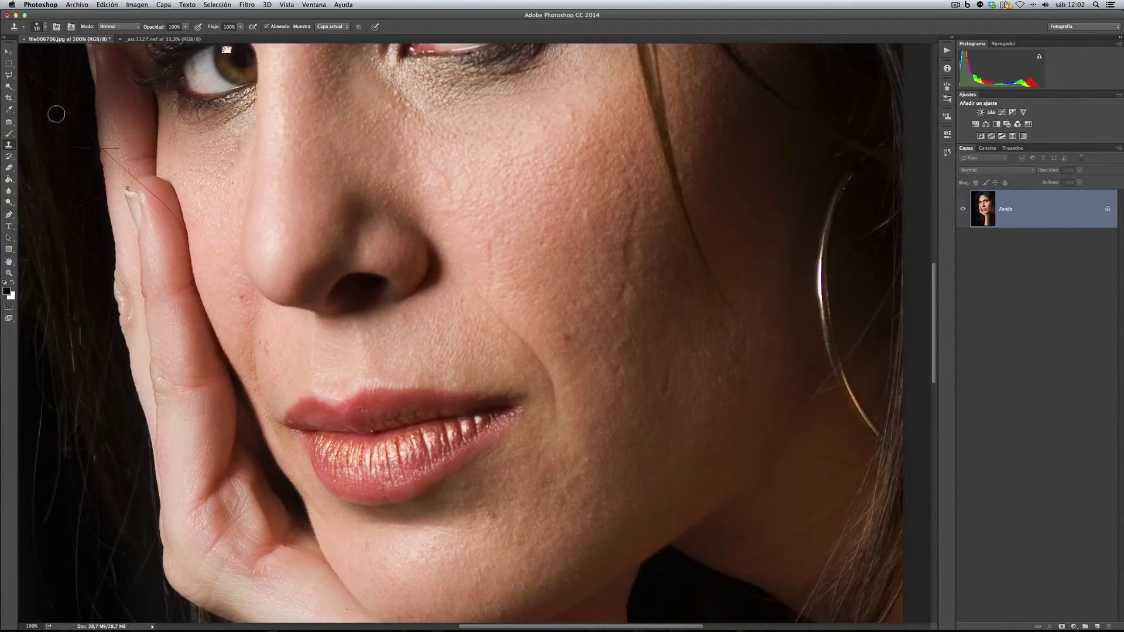
Keep the Clone Stamp mode at Normal with 100% opacity and set the flow to 78%
{"action": "left_click", "coordinate": [601, 157]}
{"action": "left_click", "coordinate": [134, 27]}
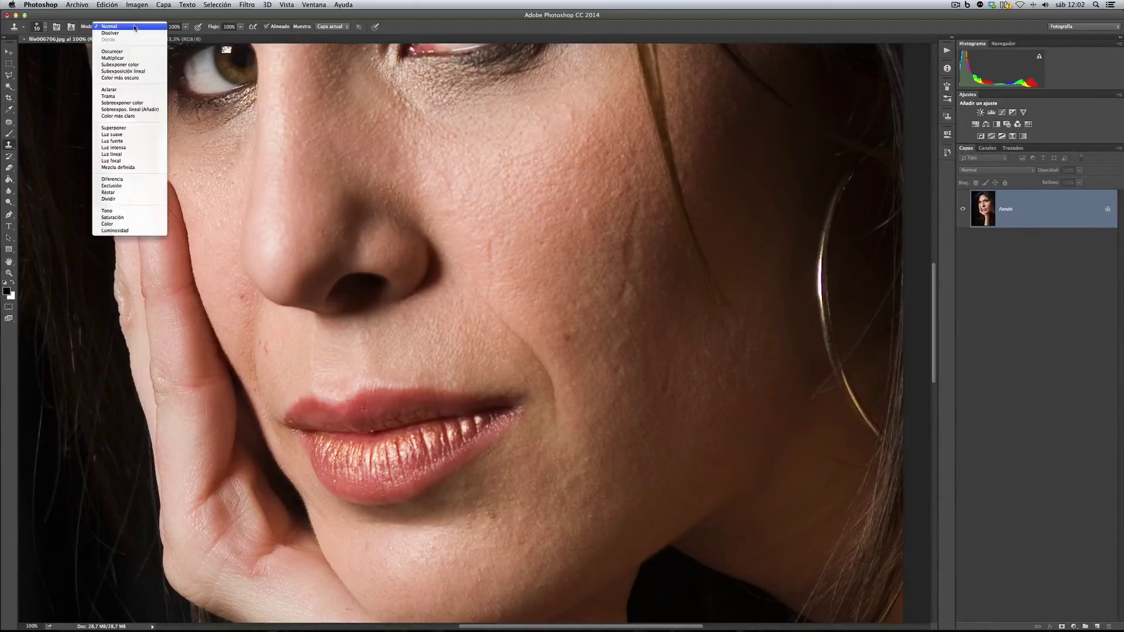
{"action": "left_click", "coordinate": [135, 26]}
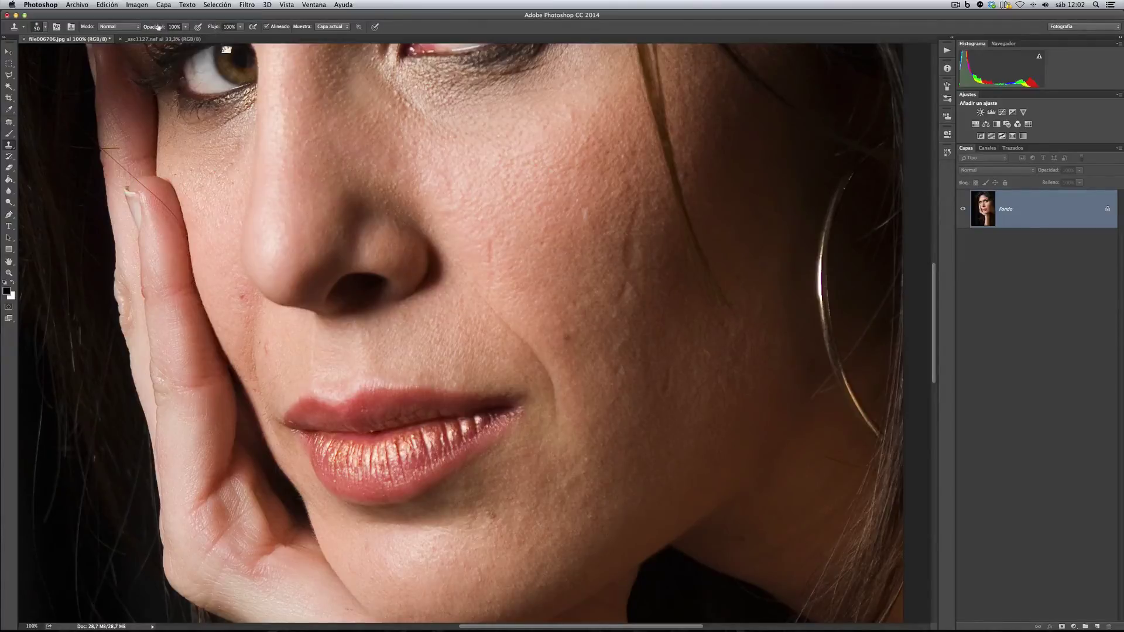
{"action": "left_click_drag", "start_coordinate": [157, 27], "coordinate": [150, 28]}
{"action": "left_click_drag", "start_coordinate": [153, 27], "coordinate": [217, 29]}
Sample clean skin on the inner cheek, test clone dabs around the outer cheek, and turn off Alineado
{"action": "left_click_drag", "start_coordinate": [568, 199], "coordinate": [480, 218]}
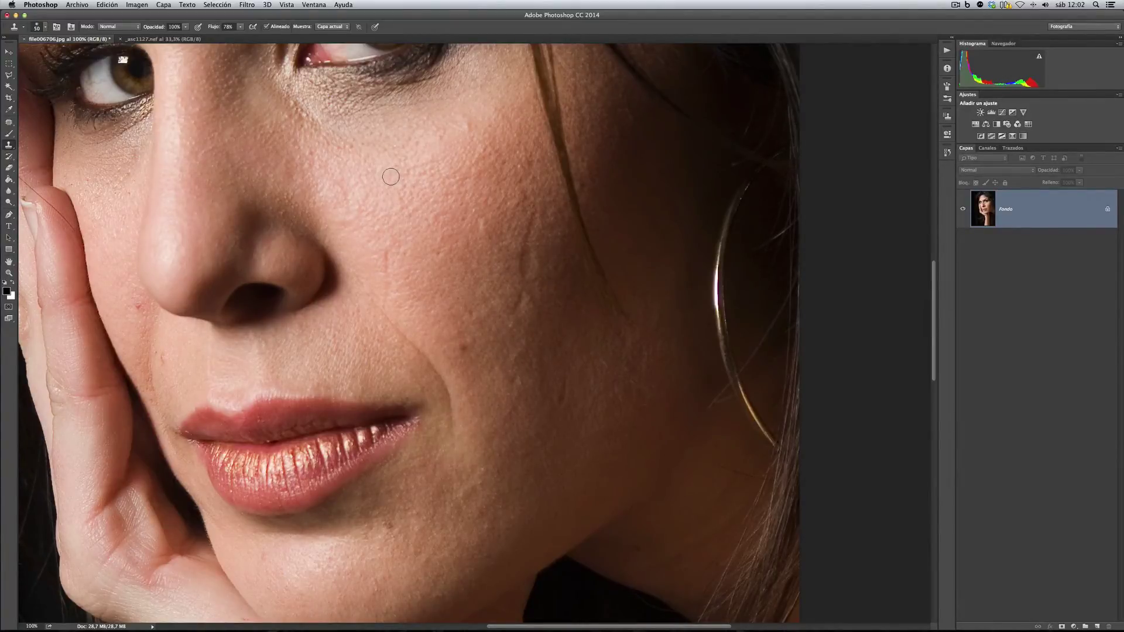
{"action": "left_click", "coordinate": [389, 176], "text": "alt"}
{"action": "left_click", "coordinate": [543, 333]}
{"action": "left_click", "coordinate": [530, 234]}
{"action": "left_click", "coordinate": [525, 269]}
{"action": "left_click", "coordinate": [417, 142]}
Add an empty layer above Fondo and set the clone sampling to Act. e inf
{"action": "left_click", "coordinate": [346, 27]}
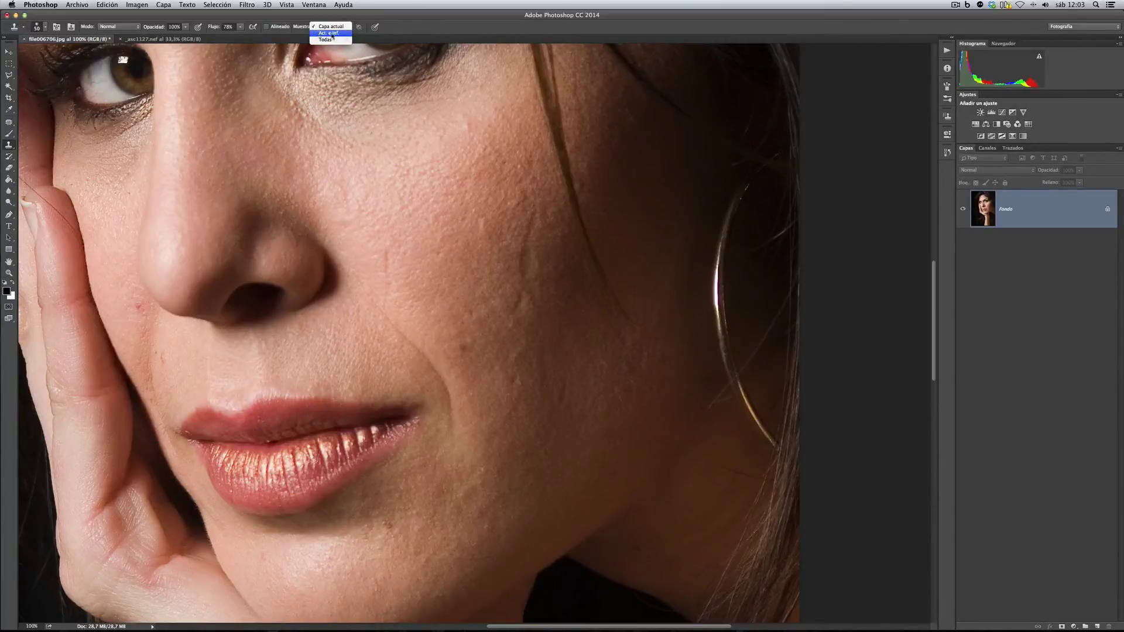
{"action": "left_click", "coordinate": [329, 26]}
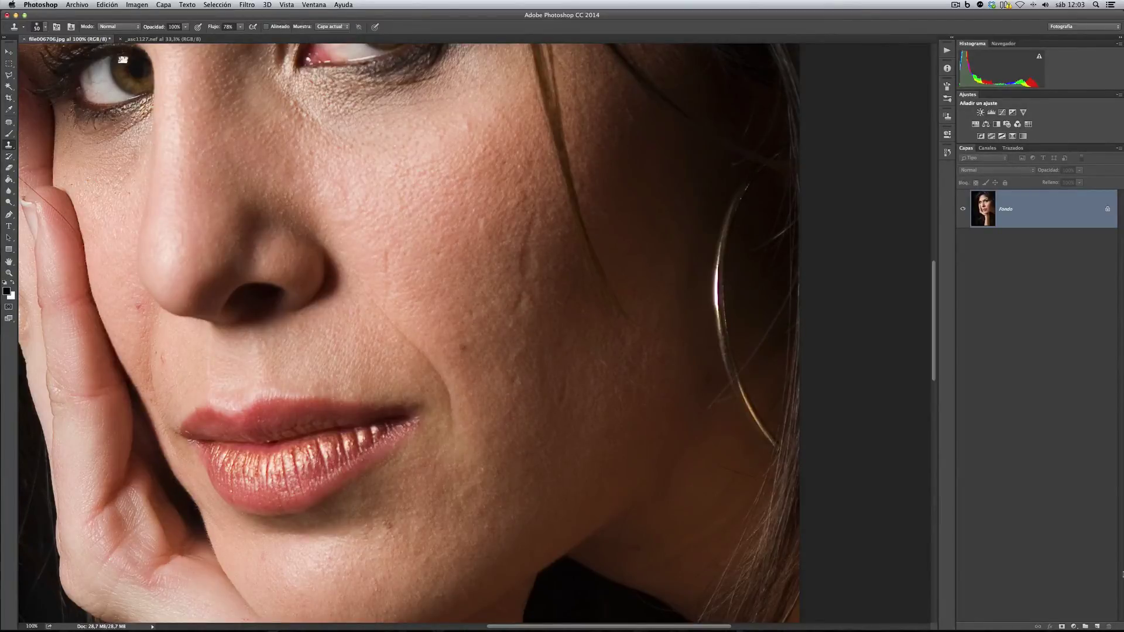
{"action": "left_click", "coordinate": [1097, 627]}
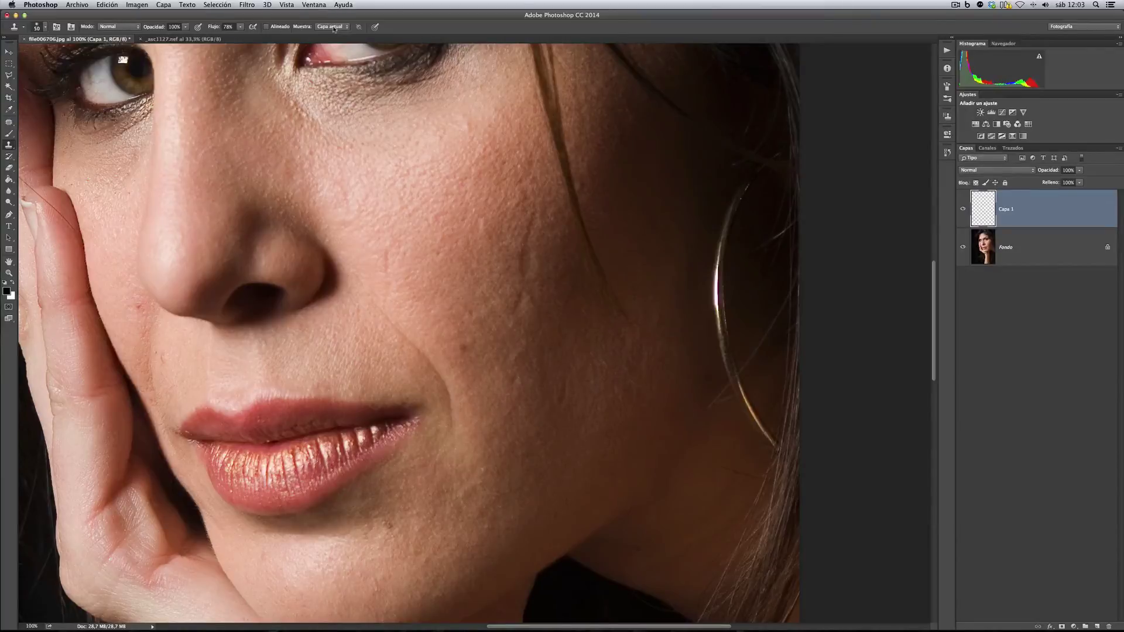
{"action": "left_click", "coordinate": [334, 28]}
{"action": "left_click", "coordinate": [338, 33]}
{"action": "left_click", "coordinate": [333, 26]}
{"action": "left_click", "coordinate": [337, 25]}
Try to clone nearby cheek skin over the vertical mark on the outer cheek
{"action": "left_click", "coordinate": [488, 262], "text": "alt"}
{"action": "mouse_move", "coordinate": [514, 255]}
{"action": "left_mouse_down"}
{"action": "mouse_move", "coordinate": [523, 275]}
{"action": "mouse_move", "coordinate": [533, 214]}
{"action": "mouse_move", "coordinate": [528, 272]}
{"action": "left_mouse_up"}
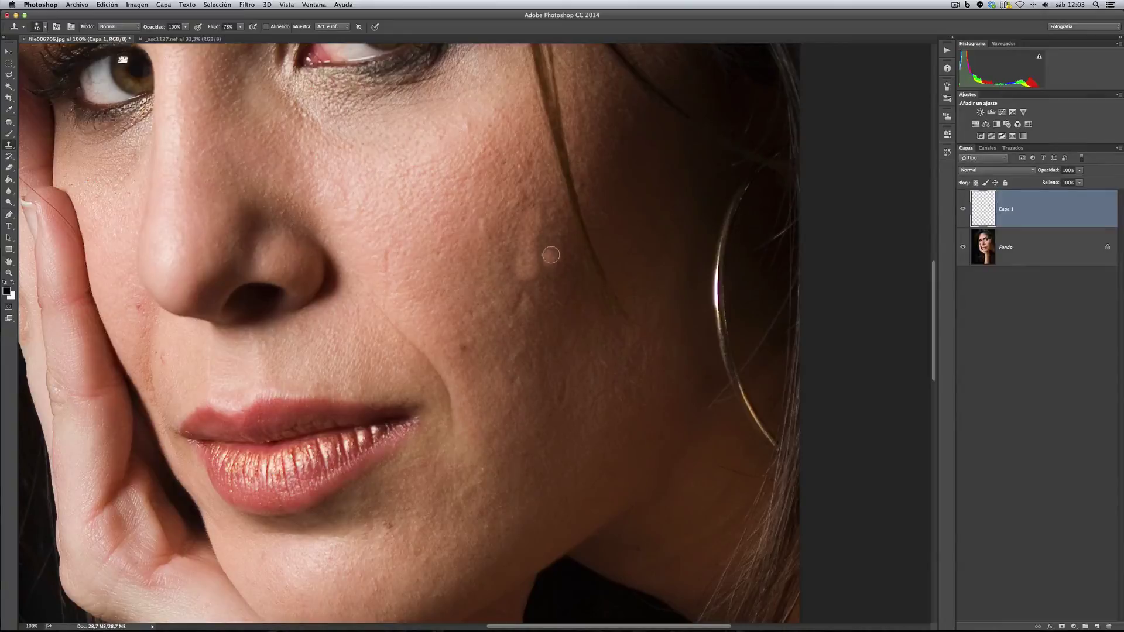
{"action": "left_click_drag", "start_coordinate": [550, 257], "coordinate": [537, 254]}
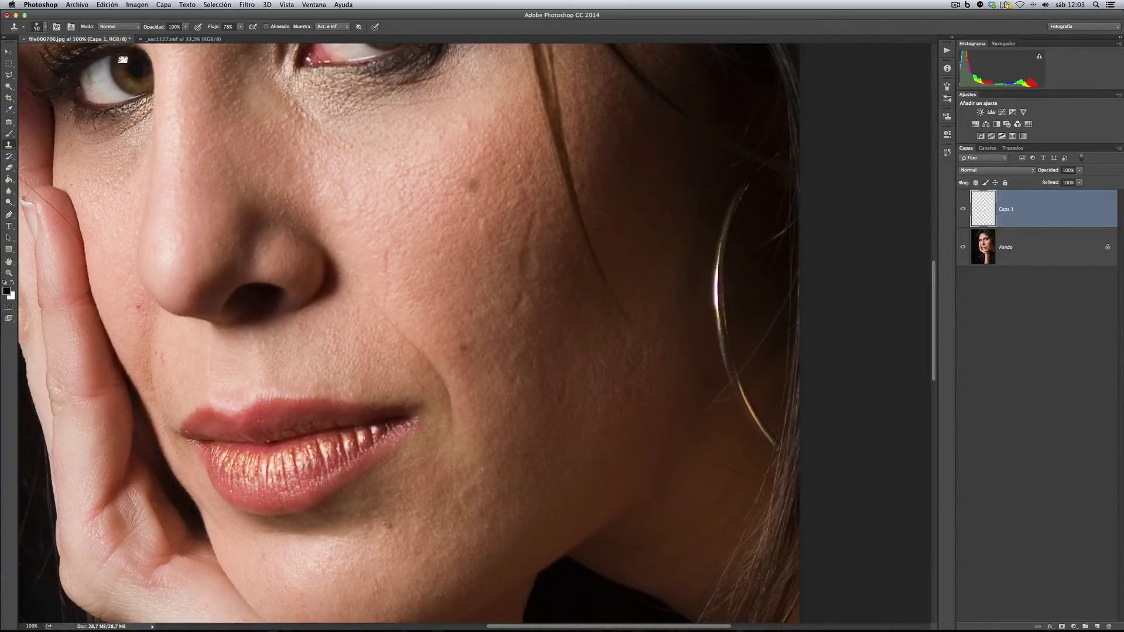
Reduce the clone brush to 28 px, clone clean skin over the small cheek mole on Capa 1, and inspect the retouch
{"action": "mouse_move", "coordinate": [393, 243]}
{"action": "left_mouse_down"}
{"action": "mouse_move", "coordinate": [442, 163]}
{"action": "mouse_move", "coordinate": [429, 178]}
{"action": "left_mouse_up"}
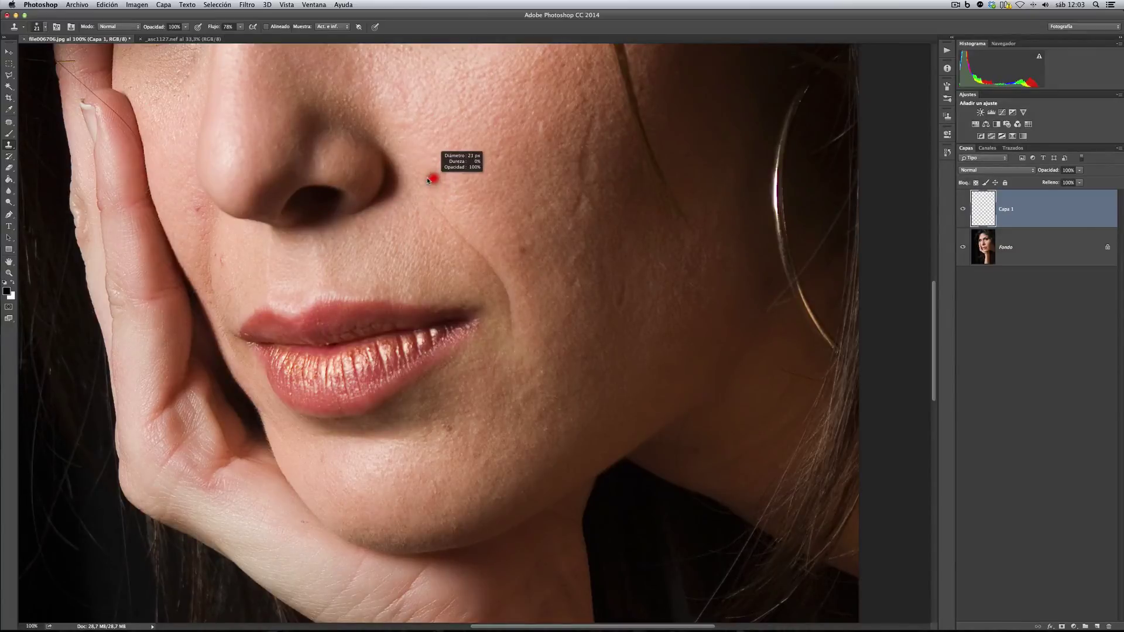
{"action": "left_click_drag", "start_coordinate": [427, 179], "coordinate": [436, 161]}
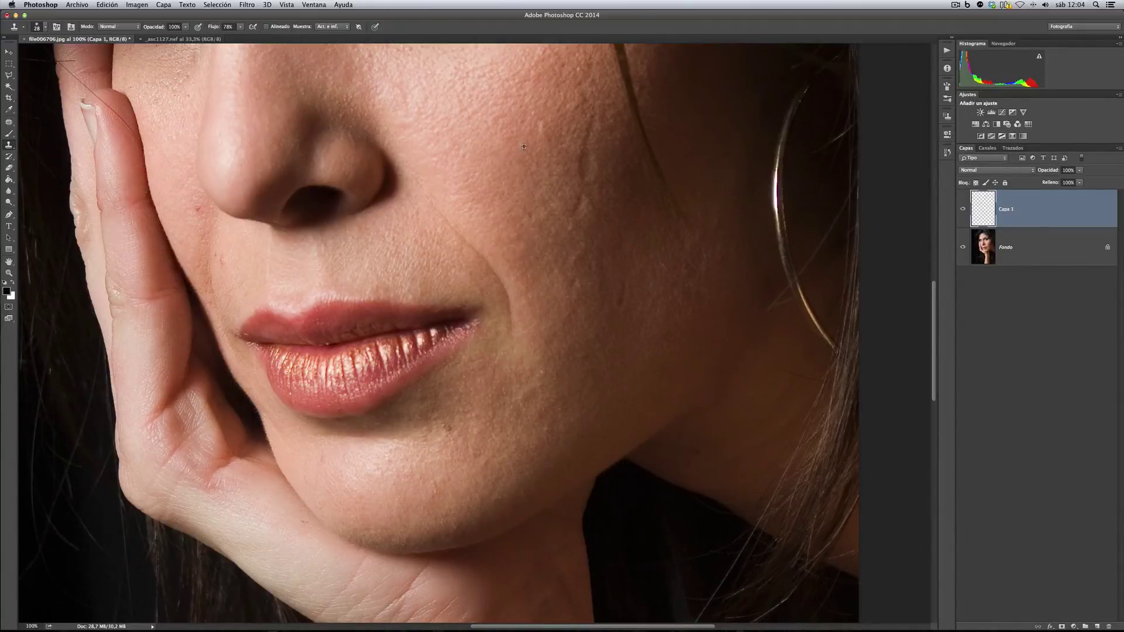
{"action": "scroll", "coordinate": [493, 99], "scroll_direction": "up", "scroll_amount": 5}
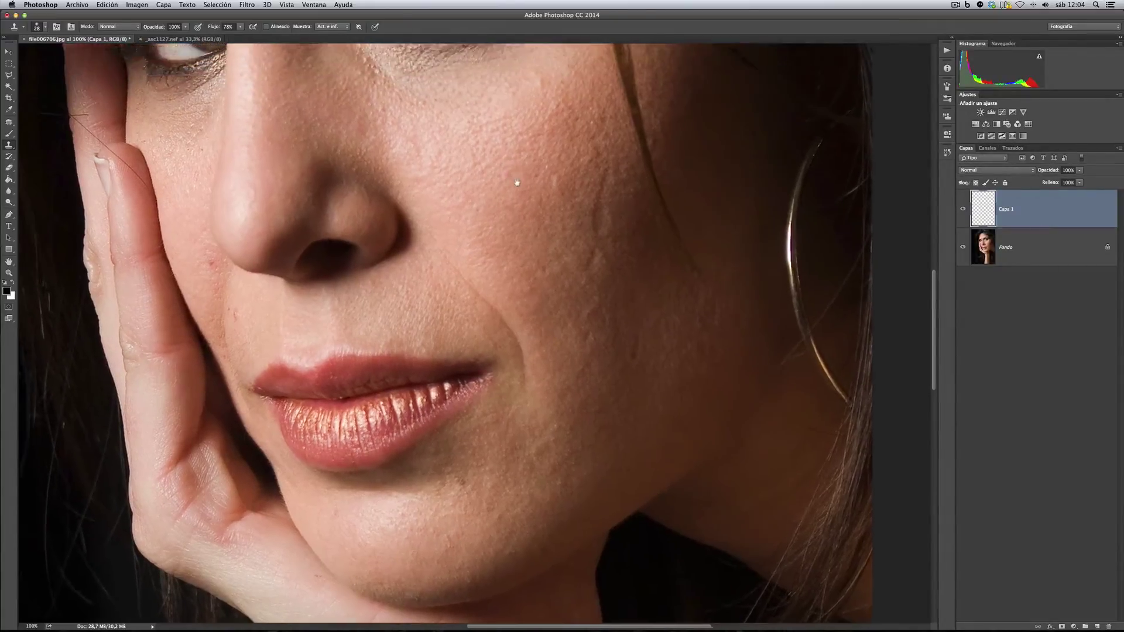
{"action": "scroll", "coordinate": [491, 169], "scroll_direction": "down", "scroll_amount": 5}
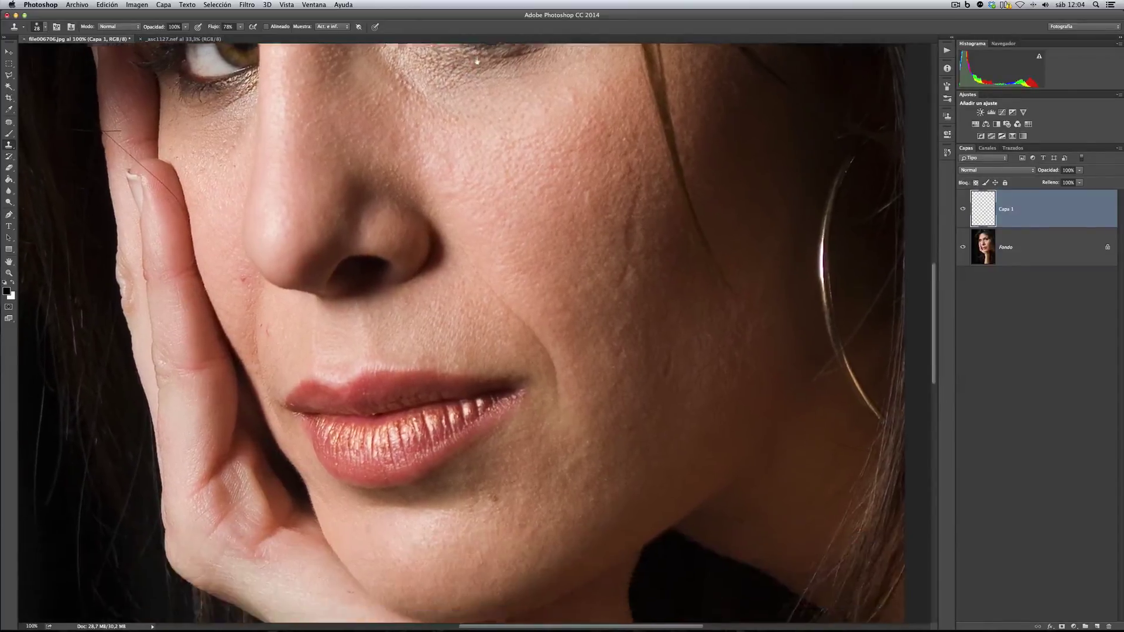
{"action": "scroll", "coordinate": [498, 173], "scroll_direction": "down", "scroll_amount": 2}
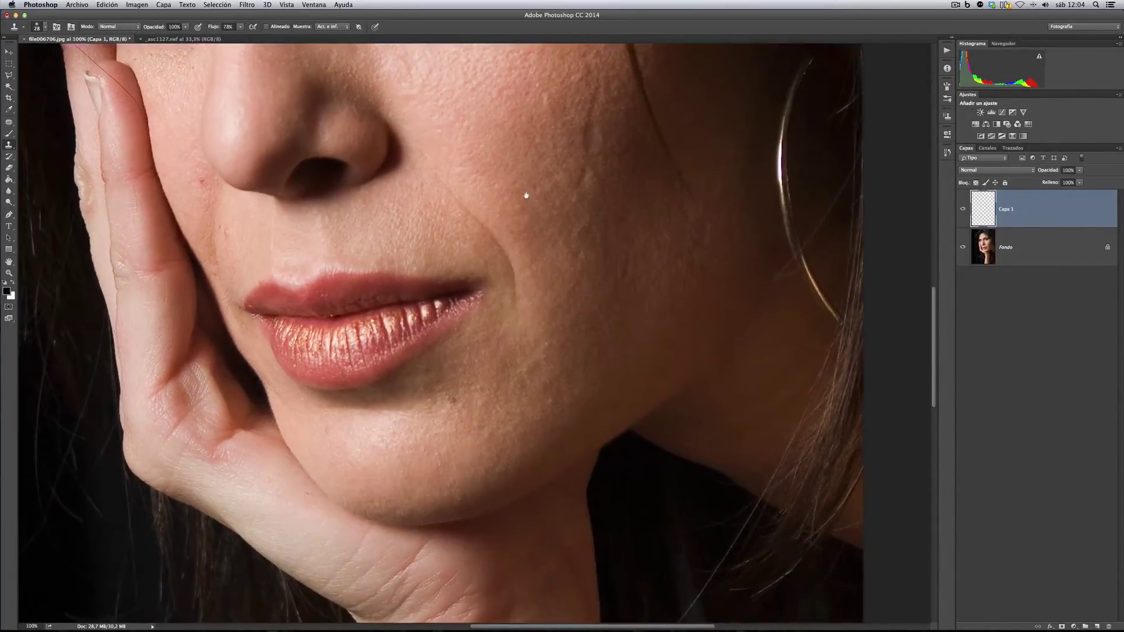
{"action": "scroll", "coordinate": [527, 188], "scroll_direction": "up", "scroll_amount": 5}
Switch to the Patch tool, patch the vertical mark on the outer cheek on the Fondo layer, and deselect
{"action": "key", "text": "super+minus"}
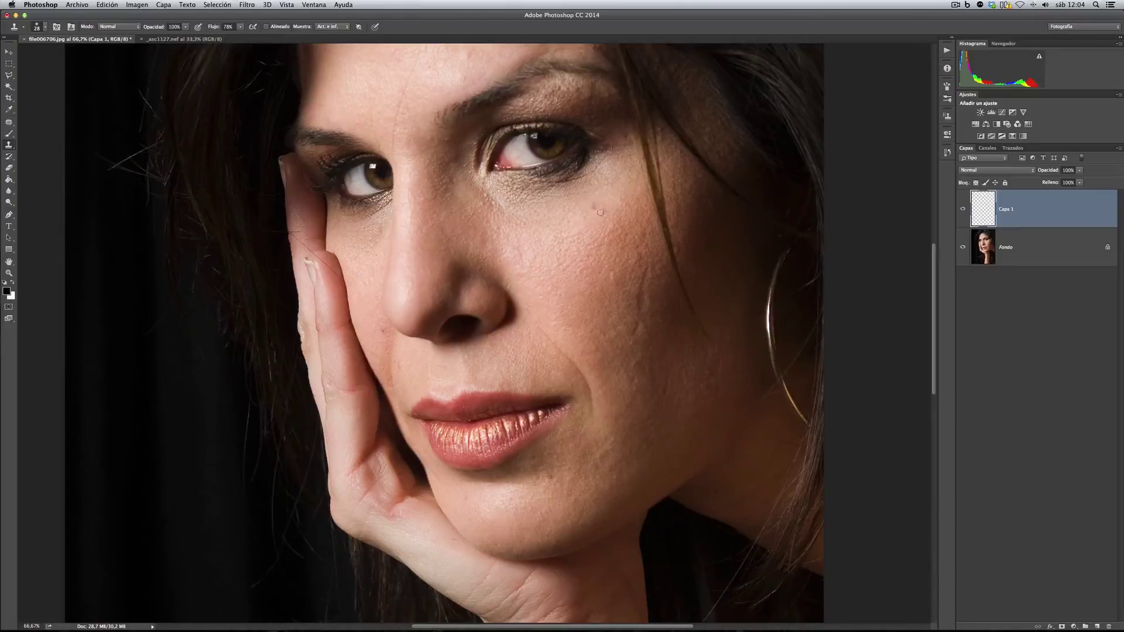
{"action": "scroll", "coordinate": [580, 288], "scroll_direction": "right", "scroll_amount": 5}
{"action": "scroll", "coordinate": [579, 289], "scroll_direction": "down", "scroll_amount": 2}
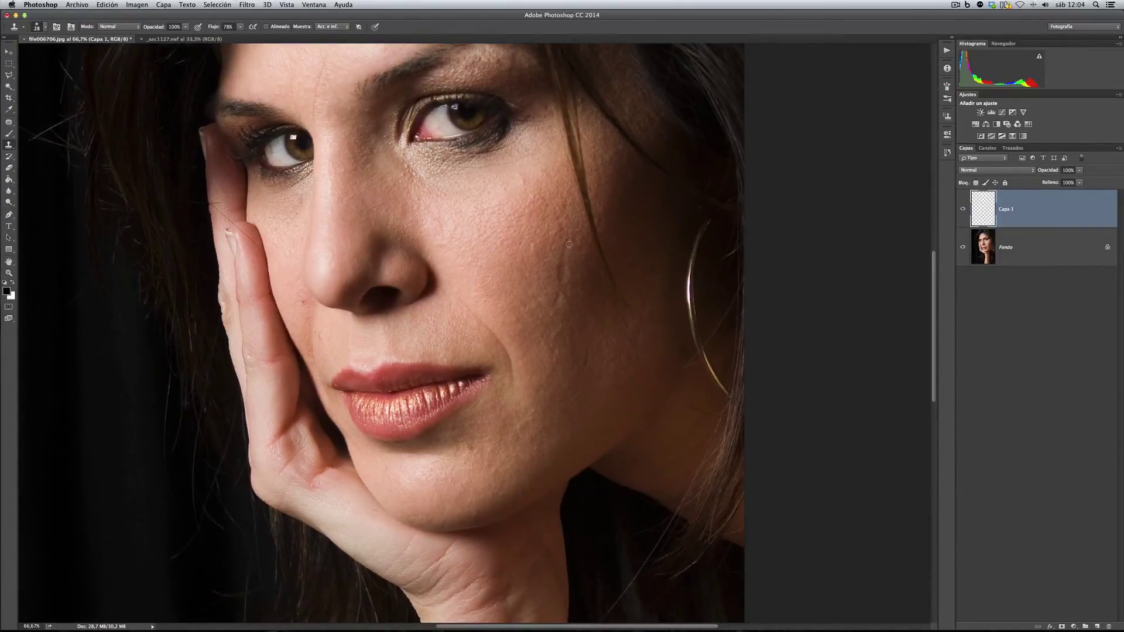
{"action": "left_click", "coordinate": [558, 258]}
{"action": "left_click_drag", "start_coordinate": [9, 122], "coordinate": [38, 141]}
{"action": "mouse_move", "coordinate": [558, 253]}
{"action": "left_mouse_down"}
{"action": "mouse_move", "coordinate": [563, 305]}
{"action": "mouse_move", "coordinate": [580, 288]}
{"action": "mouse_move", "coordinate": [577, 256]}
{"action": "mouse_move", "coordinate": [557, 254]}
{"action": "left_mouse_up"}
{"action": "mouse_move", "coordinate": [566, 280]}
{"action": "left_mouse_down"}
{"action": "mouse_move", "coordinate": [581, 279]}
{"action": "mouse_move", "coordinate": [582, 263]}
{"action": "mouse_move", "coordinate": [569, 282]}
{"action": "mouse_move", "coordinate": [581, 288]}
{"action": "left_mouse_up"}
{"action": "left_click", "coordinate": [1053, 258]}
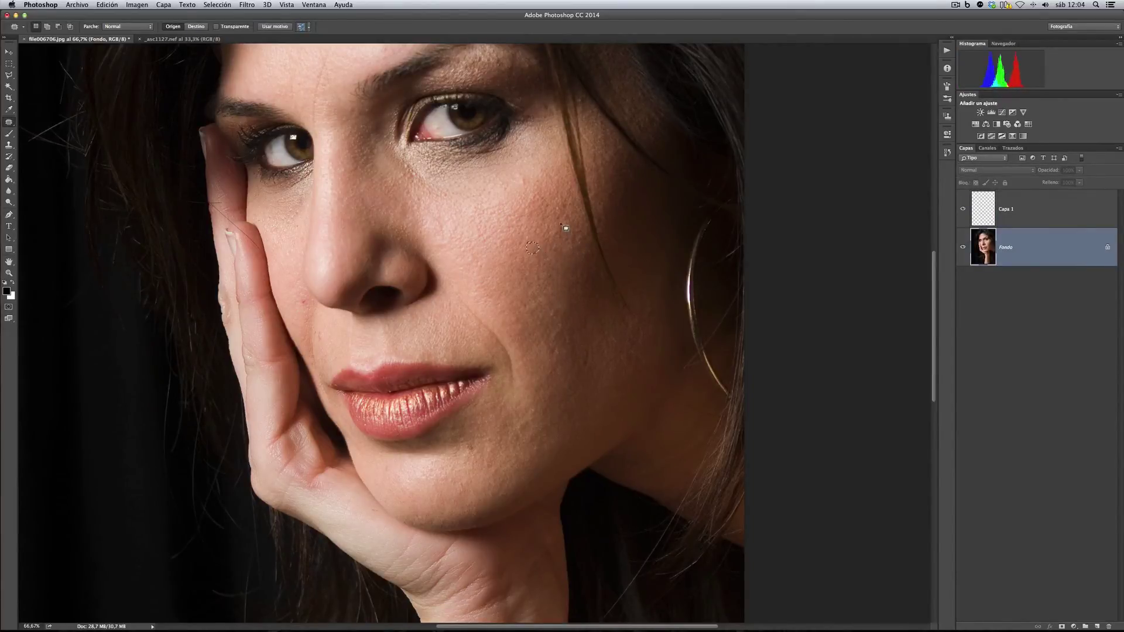
{"action": "key", "text": "super+d"}
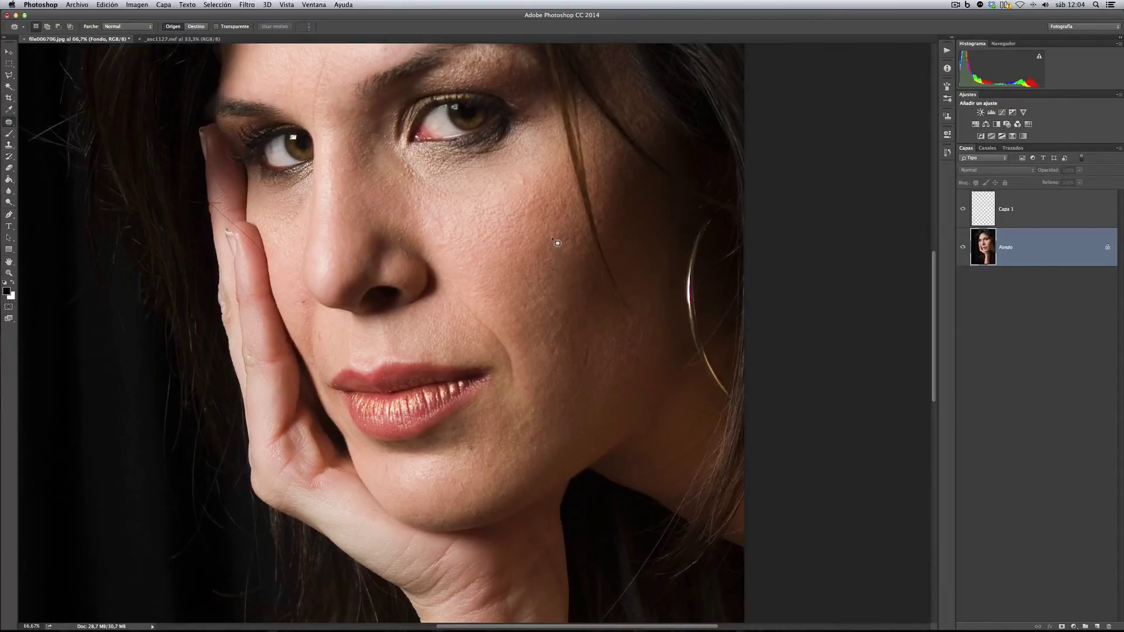
Patch the remaining marks along the outer and lower cheek one at a time, clearing each selection
{"action": "left_click_drag", "start_coordinate": [555, 245], "coordinate": [552, 251]}
{"action": "key", "text": "super+d"}
{"action": "left_click_drag", "start_coordinate": [544, 229], "coordinate": [554, 251]}
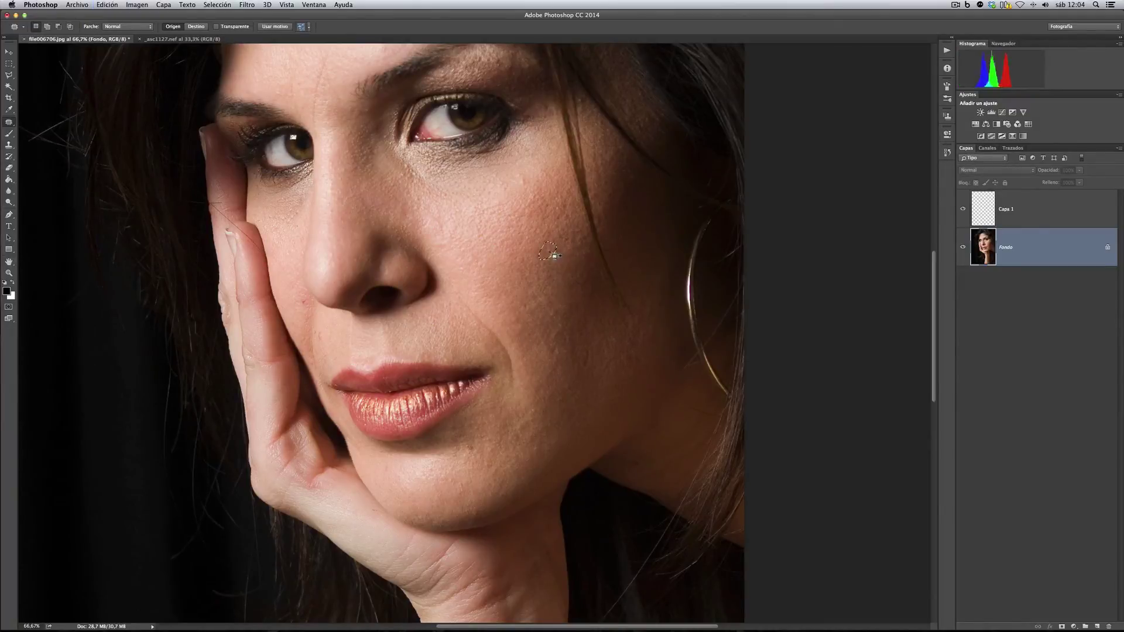
{"action": "key", "text": "super+d"}
{"action": "mouse_move", "coordinate": [566, 326]}
{"action": "left_mouse_down"}
{"action": "mouse_move", "coordinate": [562, 366]}
{"action": "mouse_move", "coordinate": [597, 356]}
{"action": "mouse_move", "coordinate": [585, 345]}
{"action": "mouse_move", "coordinate": [591, 371]}
{"action": "mouse_move", "coordinate": [582, 369]}
{"action": "left_mouse_up"}
{"action": "key", "text": "super+d"}
{"action": "key", "text": "super+d"}
{"action": "key", "text": "super+d"}
{"action": "key", "text": "super+d"}
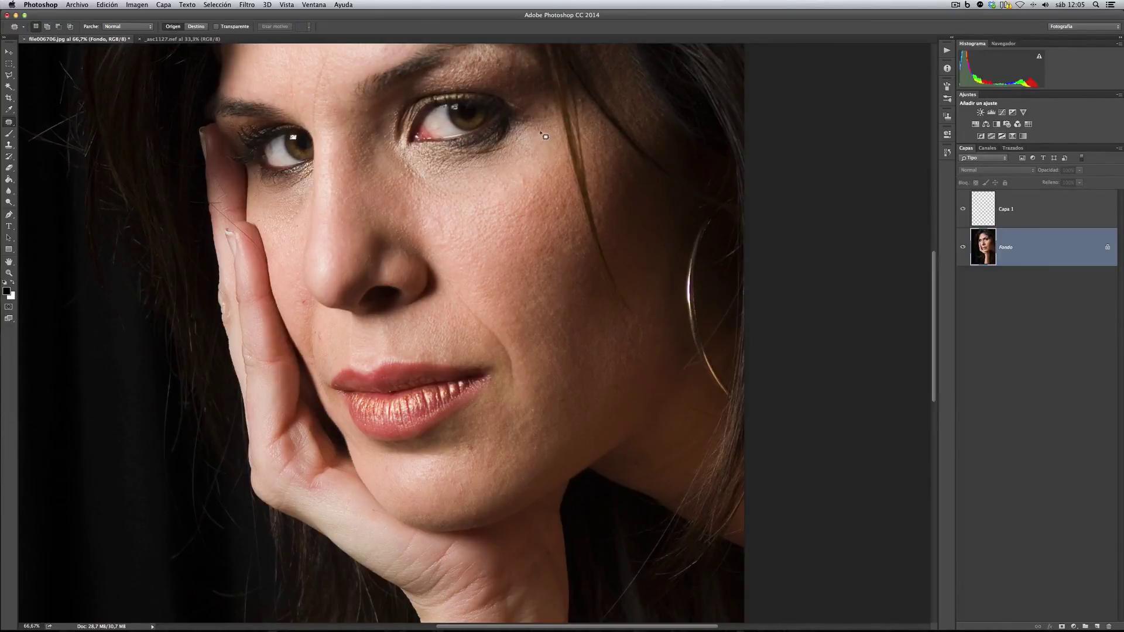
Add a Mezclador de canales adjustment layer above Capa 1 and lower Rojo to -200% in the red output channel
{"action": "left_click", "coordinate": [1059, 213]}
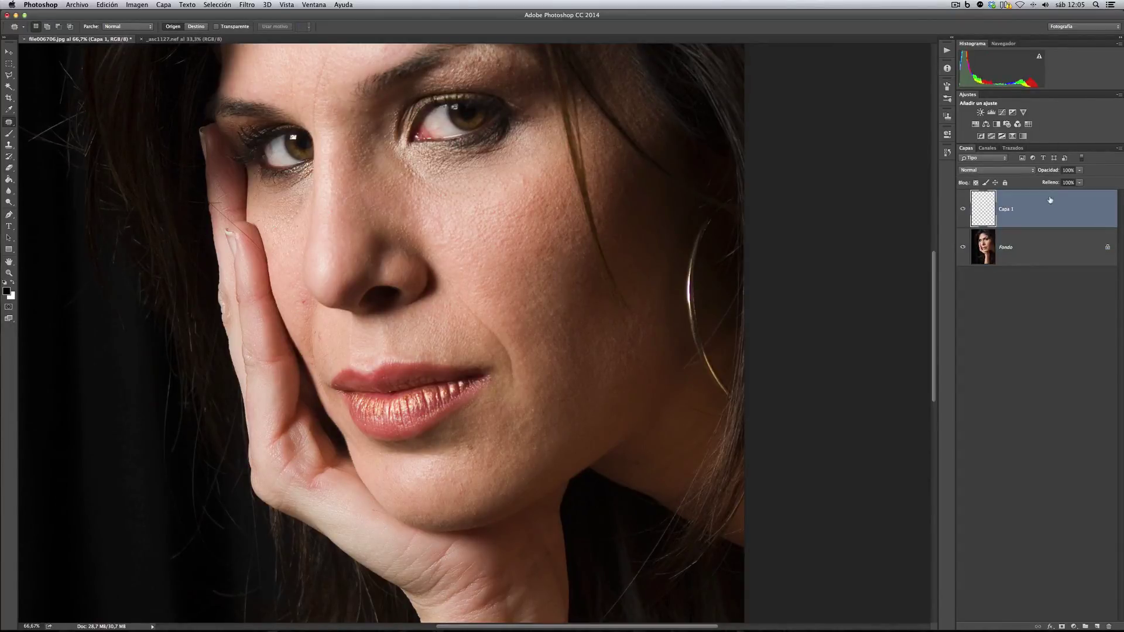
{"action": "left_click", "coordinate": [1018, 125]}
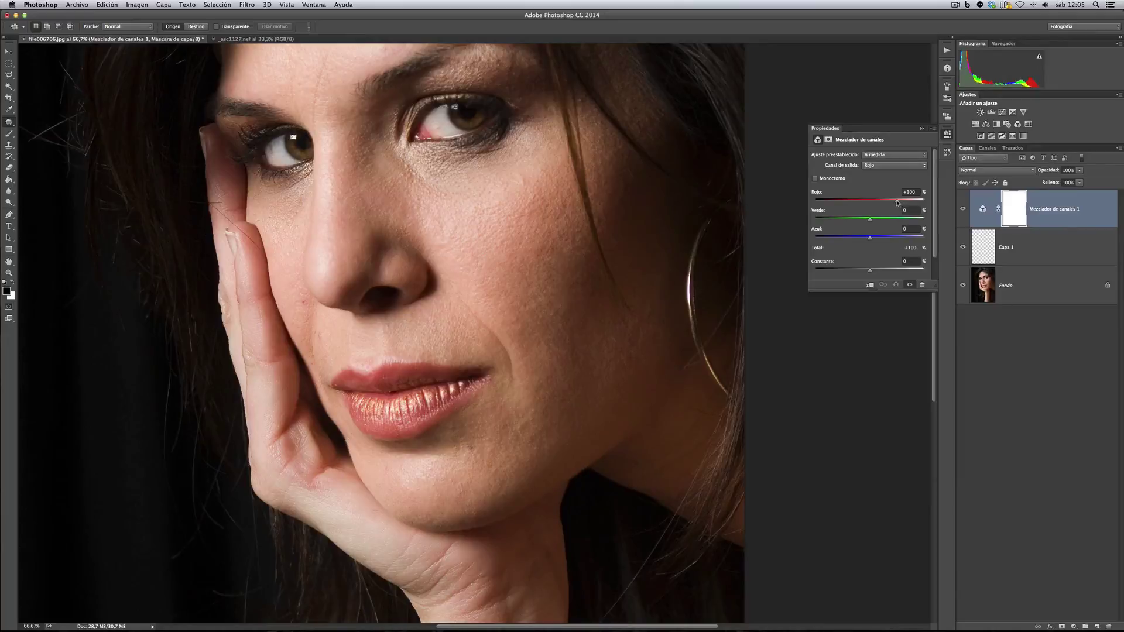
{"action": "left_click_drag", "start_coordinate": [841, 203], "coordinate": [813, 203]}
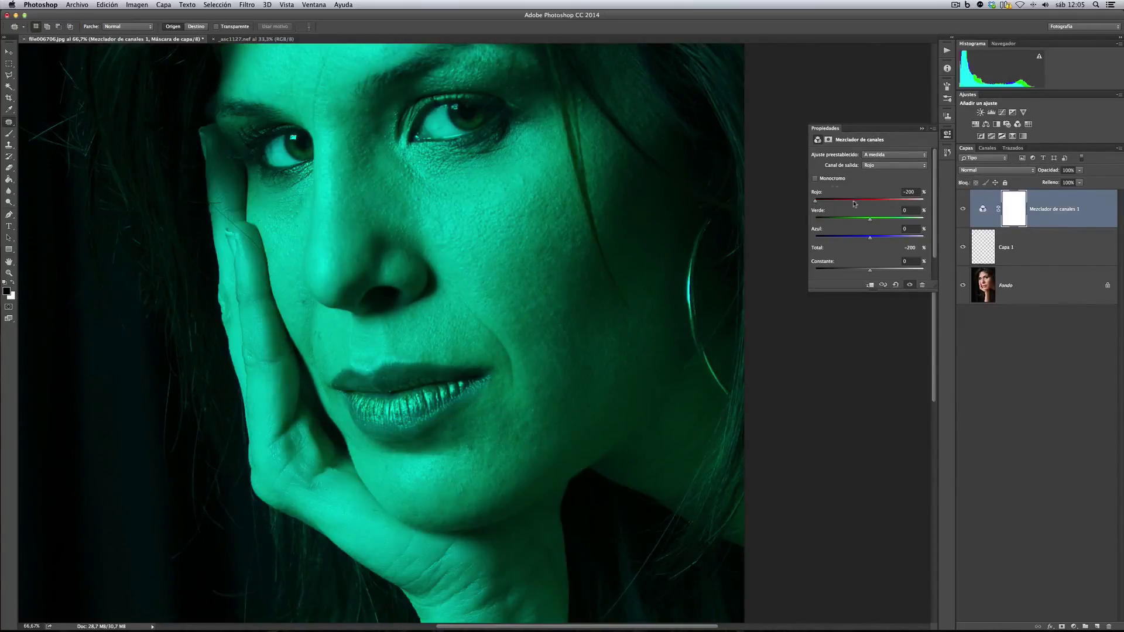
Make the channel mixer monochrome and set Rojo to -181%, Verde to +166% and Azul to +160%
{"action": "left_click", "coordinate": [814, 179]}
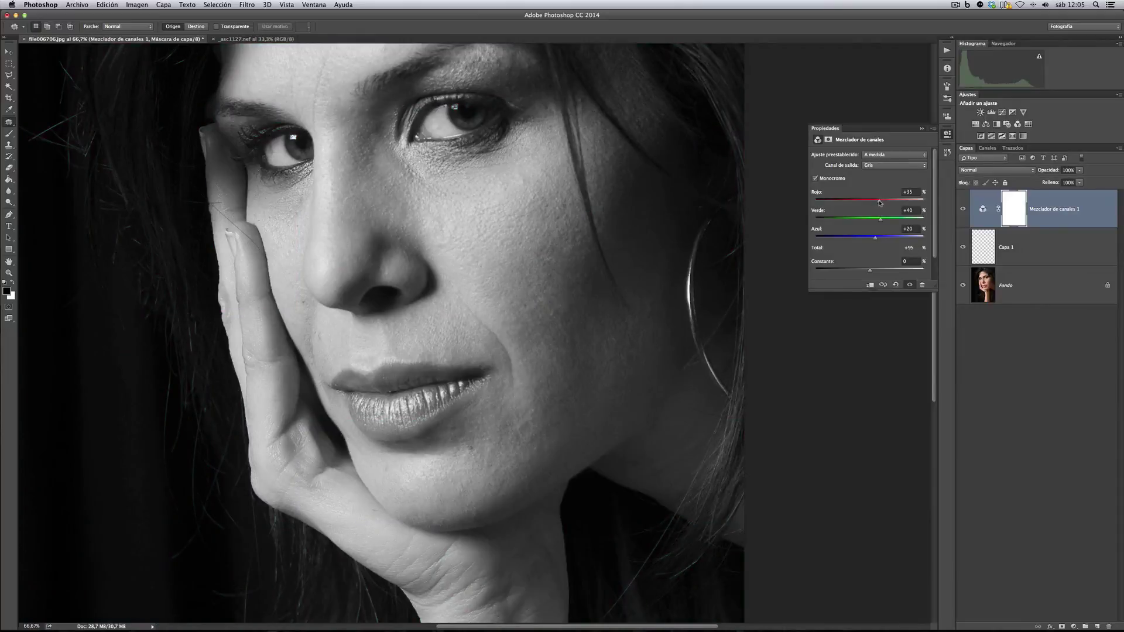
{"action": "left_click_drag", "start_coordinate": [879, 203], "coordinate": [838, 201]}
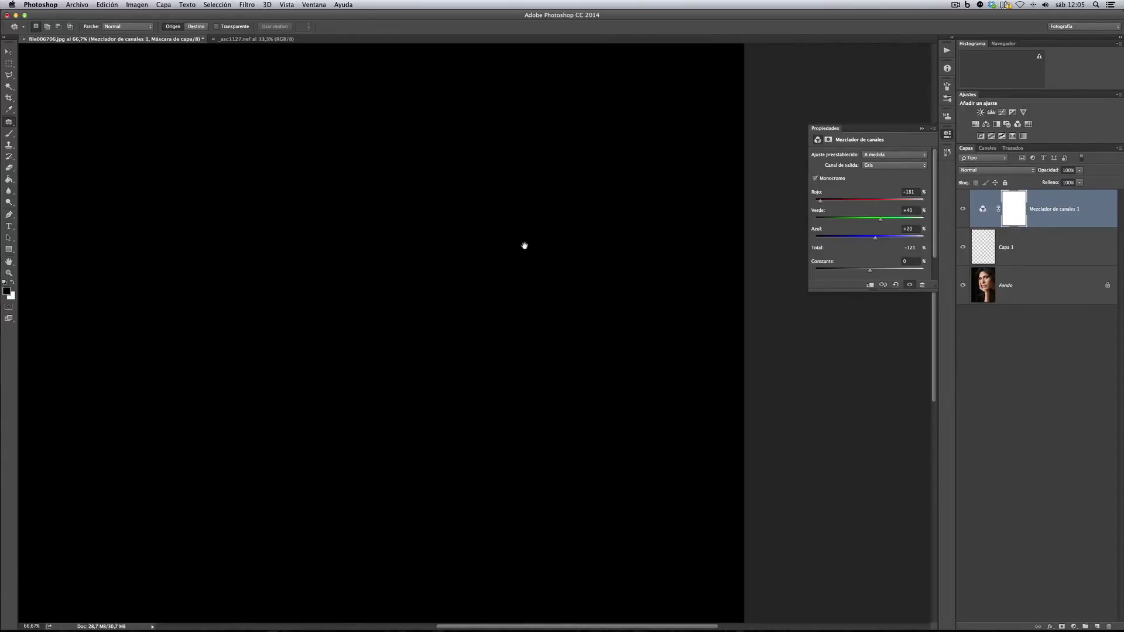
{"action": "left_click_drag", "start_coordinate": [524, 246], "coordinate": [605, 233]}
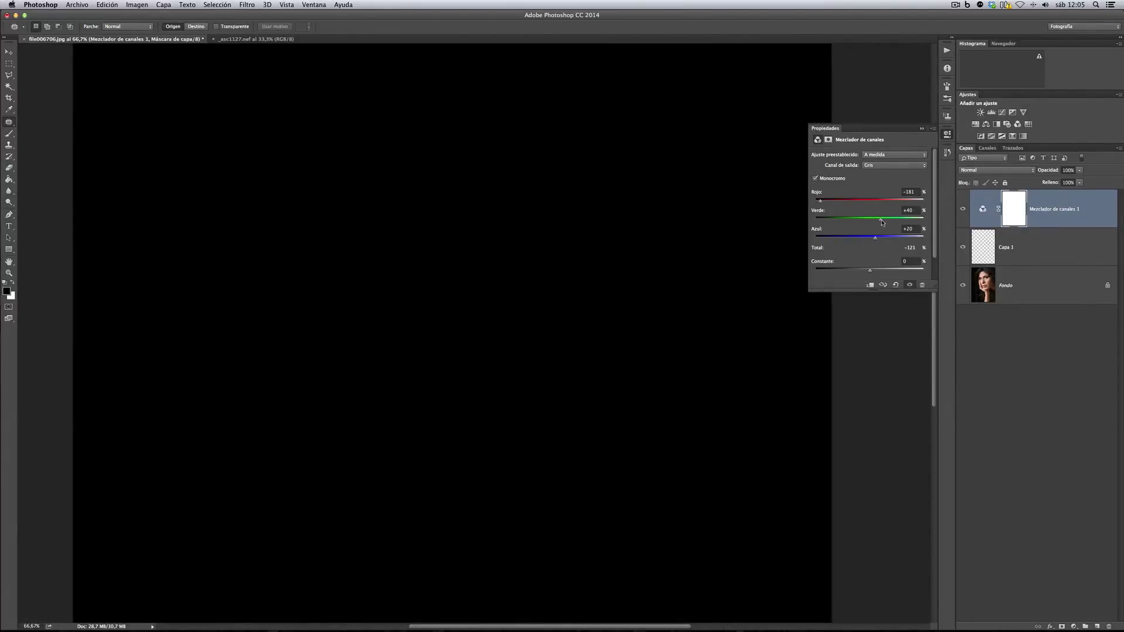
{"action": "left_click_drag", "start_coordinate": [883, 241], "coordinate": [903, 239]}
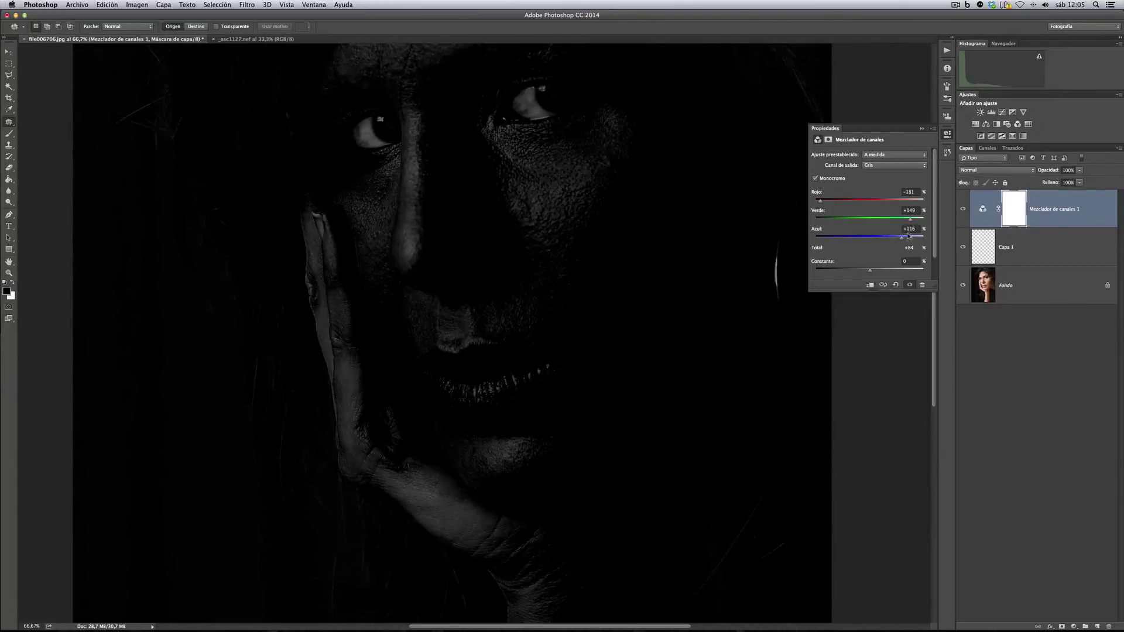
{"action": "left_click", "coordinate": [911, 237]}
{"action": "left_click_drag", "start_coordinate": [911, 221], "coordinate": [917, 221]}
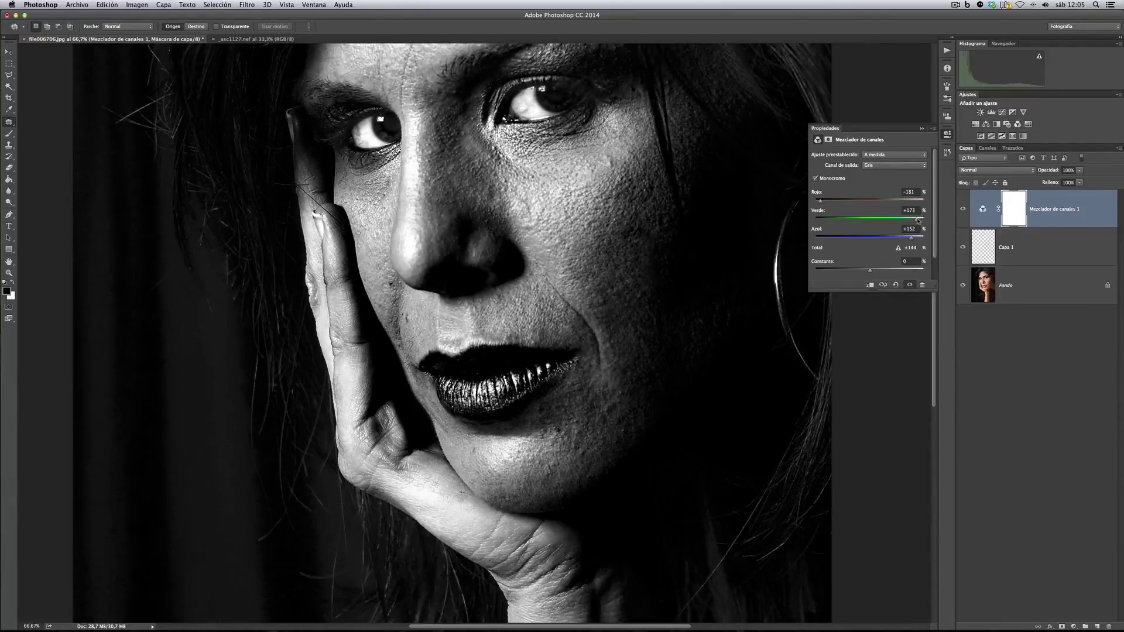
{"action": "left_click_drag", "start_coordinate": [917, 220], "coordinate": [915, 220]}
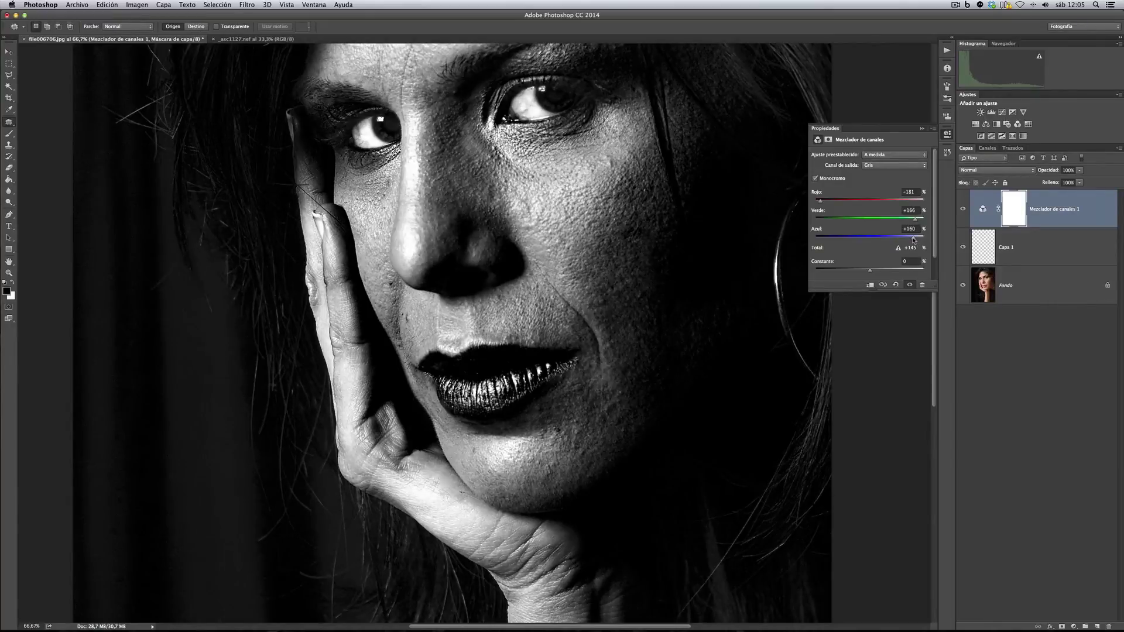
Inspect the high-contrast skin, select Capa 1, and set up the Healing Brush to sample the current layer and those below
{"action": "scroll", "coordinate": [609, 211], "scroll_direction": "up", "scroll_amount": 5}
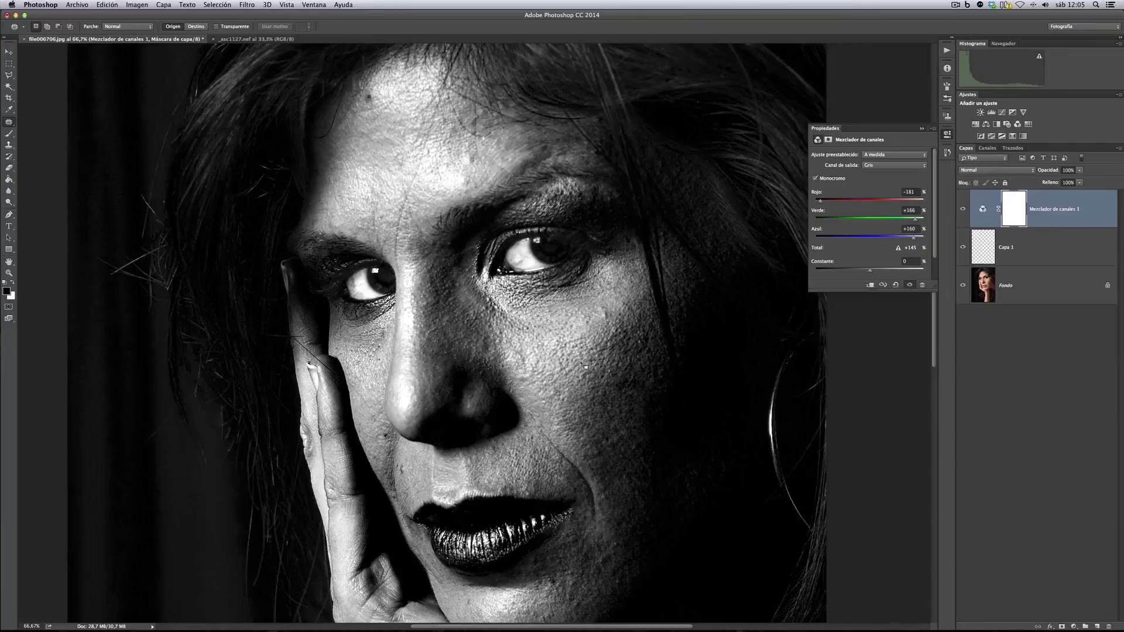
{"action": "scroll", "coordinate": [585, 366], "scroll_direction": "down", "scroll_amount": 6}
{"action": "scroll", "coordinate": [586, 366], "scroll_direction": "right", "scroll_amount": 3}
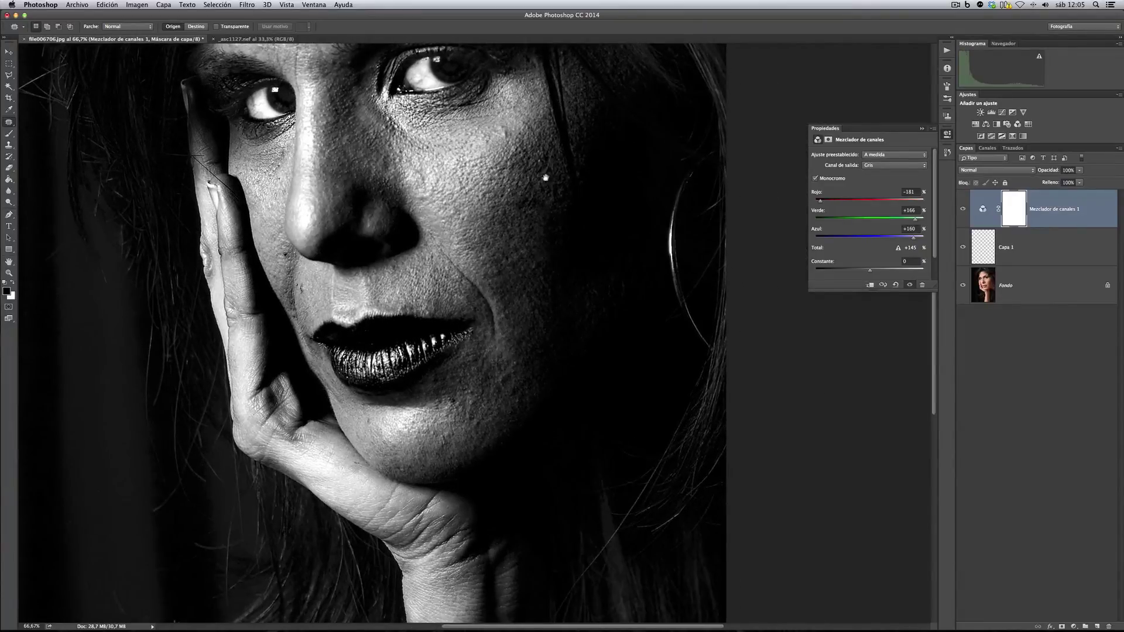
{"action": "scroll", "coordinate": [527, 176], "scroll_direction": "down", "scroll_amount": 1}
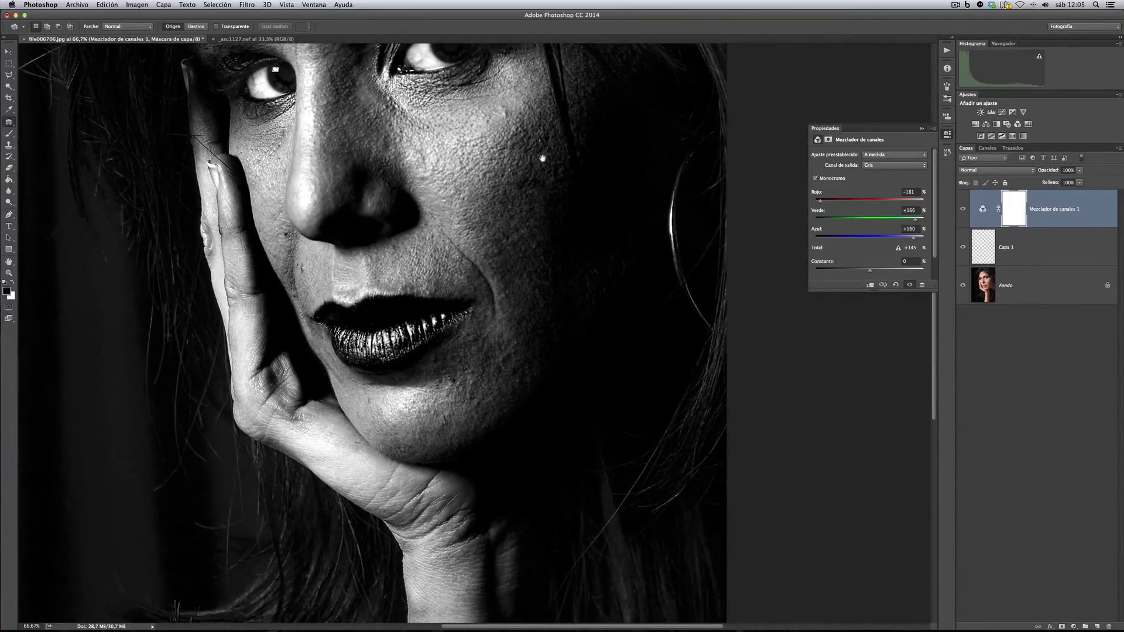
{"action": "left_click", "coordinate": [1045, 246]}
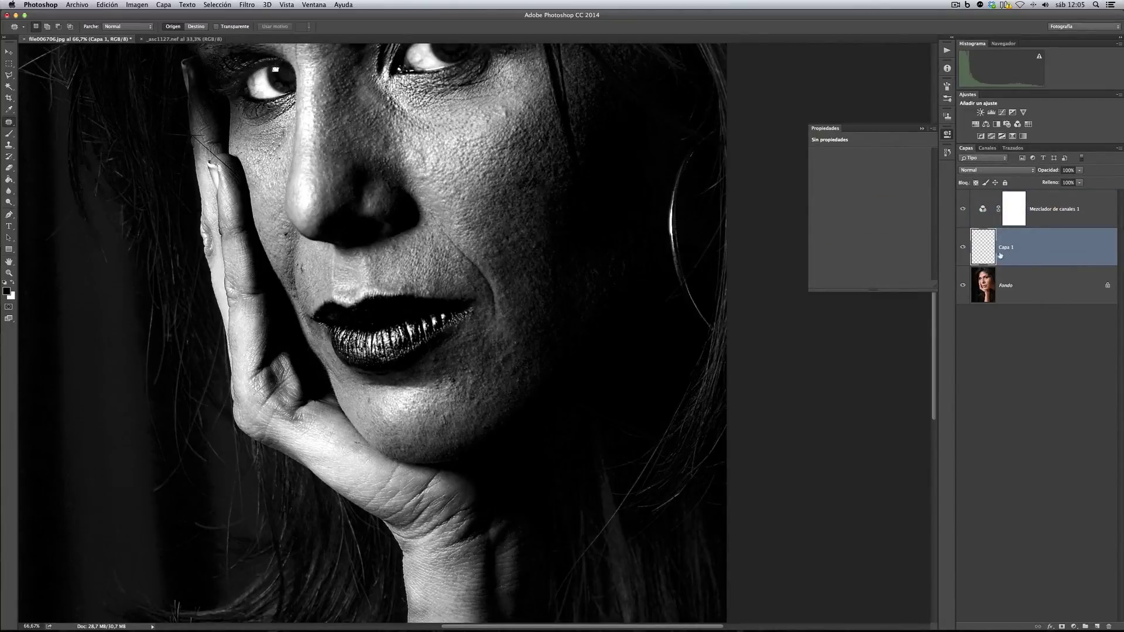
{"action": "left_click", "coordinate": [10, 123]}
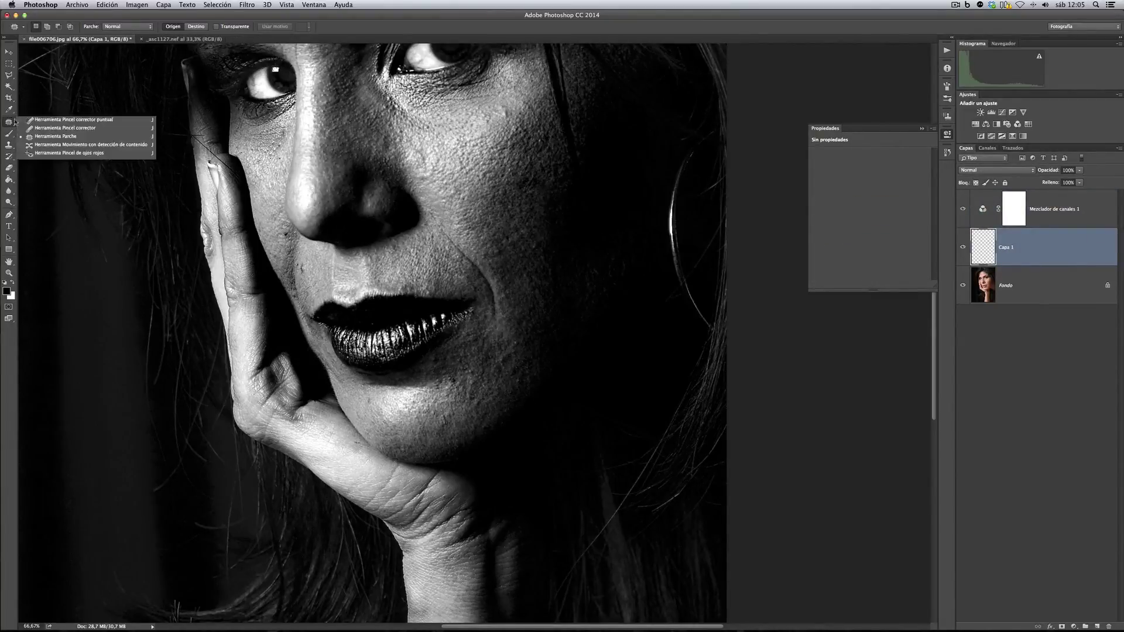
{"action": "left_click", "coordinate": [55, 129]}
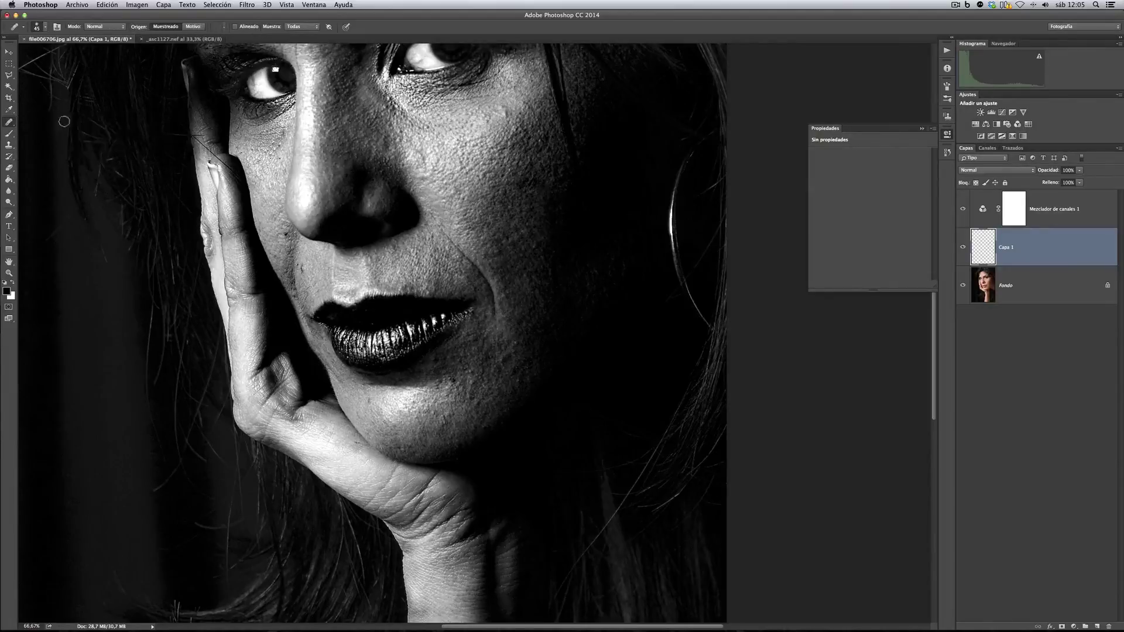
{"action": "left_click", "coordinate": [291, 26]}
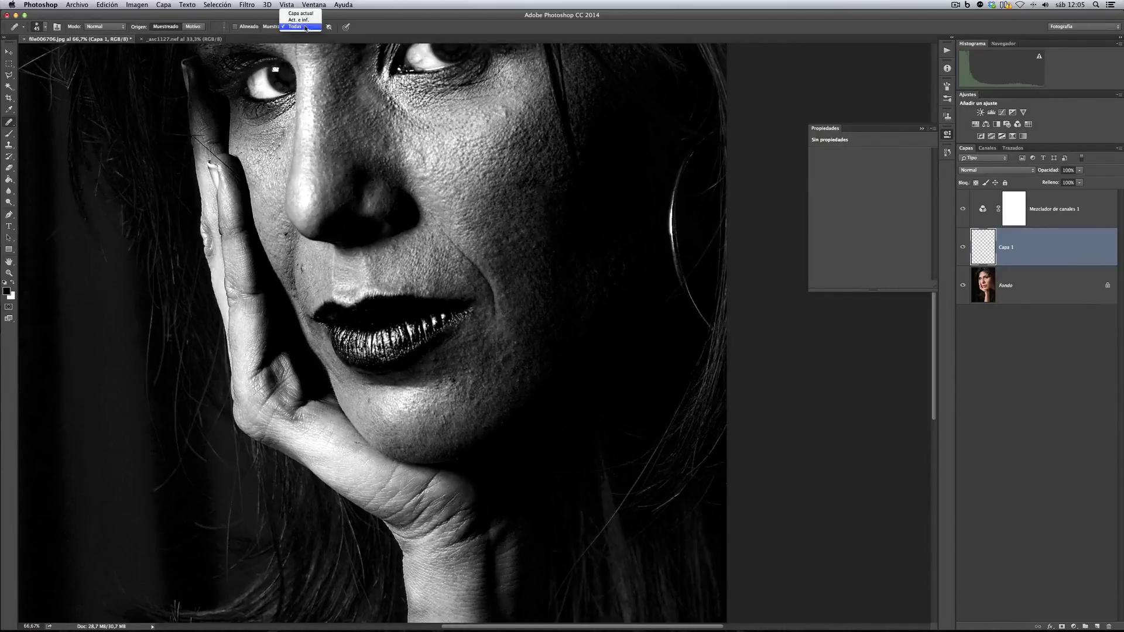
{"action": "left_click", "coordinate": [304, 20]}
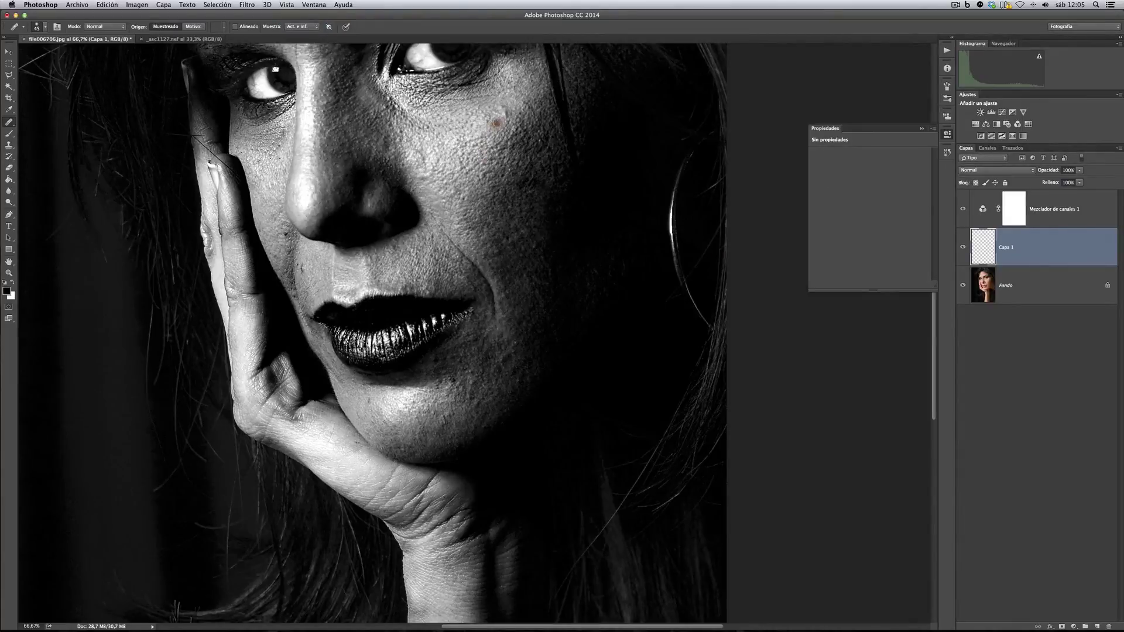
Heal the marks on the cheek below the eye, along the smile line and on the cheek beside the fingers on Capa 1
{"action": "left_click", "coordinate": [501, 123]}
{"action": "left_click", "coordinate": [507, 113]}
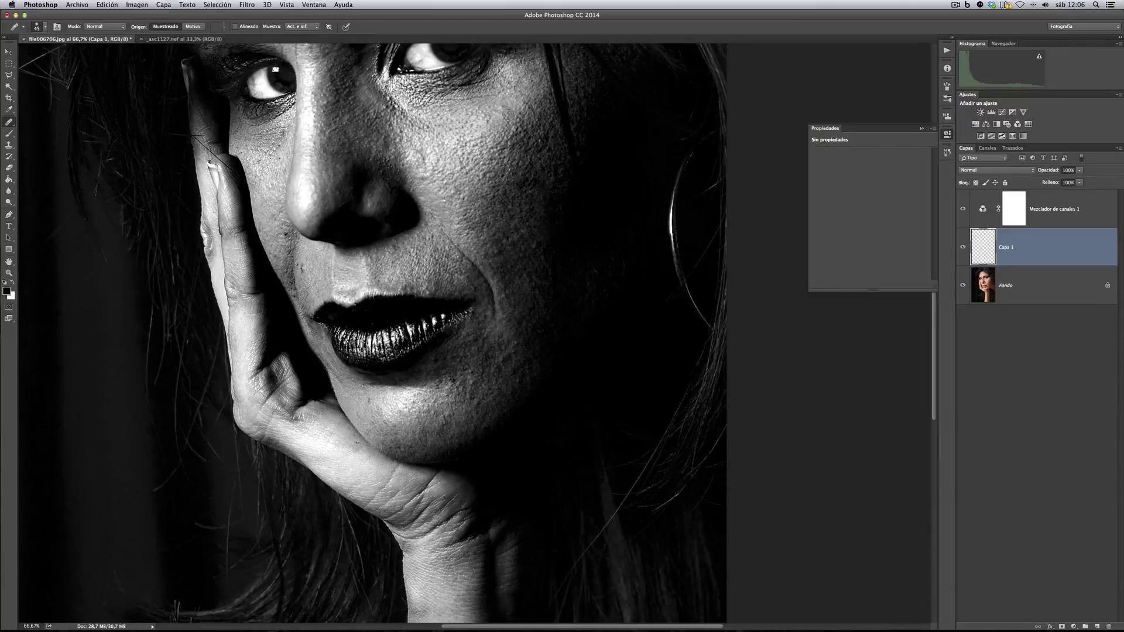
{"action": "left_click", "coordinate": [486, 118]}
{"action": "left_click", "coordinate": [480, 256]}
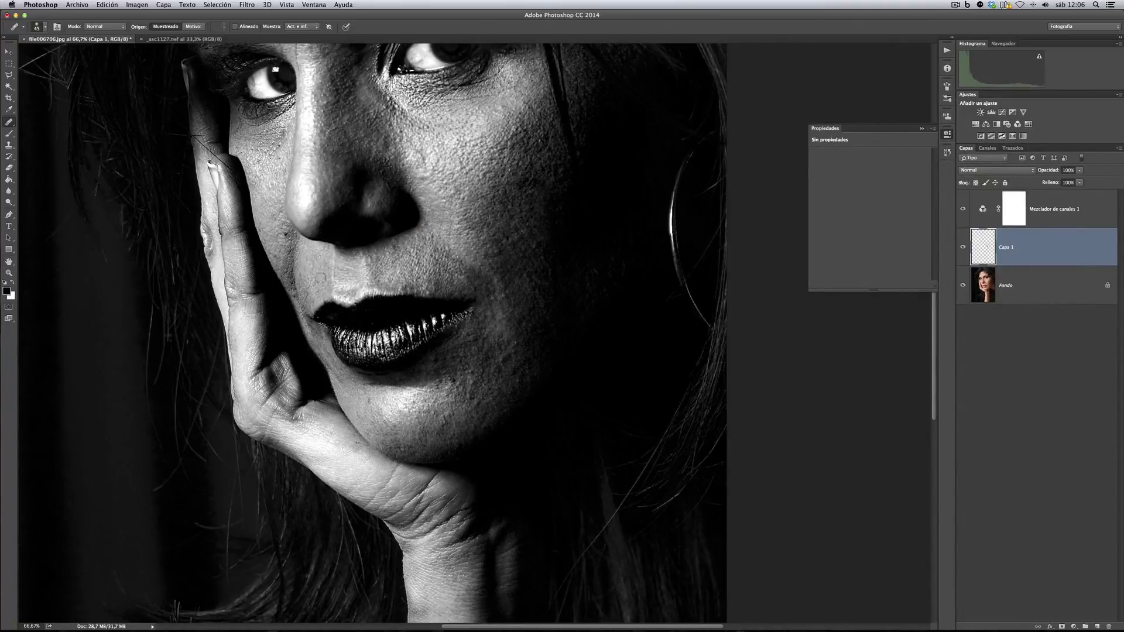
{"action": "left_click", "coordinate": [275, 223]}
Heal the dark mole near the hairline and the small marks in the middle of the forehead on Capa 1
{"action": "scroll", "coordinate": [464, 142], "scroll_direction": "up", "scroll_amount": 8}
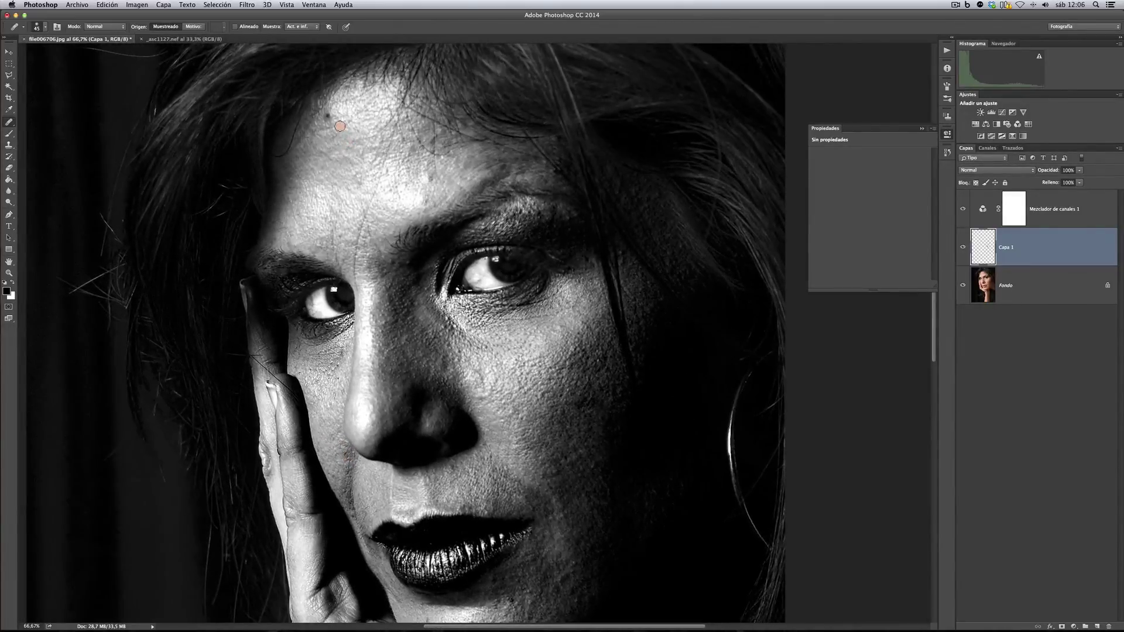
{"action": "left_click", "coordinate": [328, 116]}
{"action": "left_click", "coordinate": [372, 199], "text": "alt"}
{"action": "left_click", "coordinate": [358, 194]}
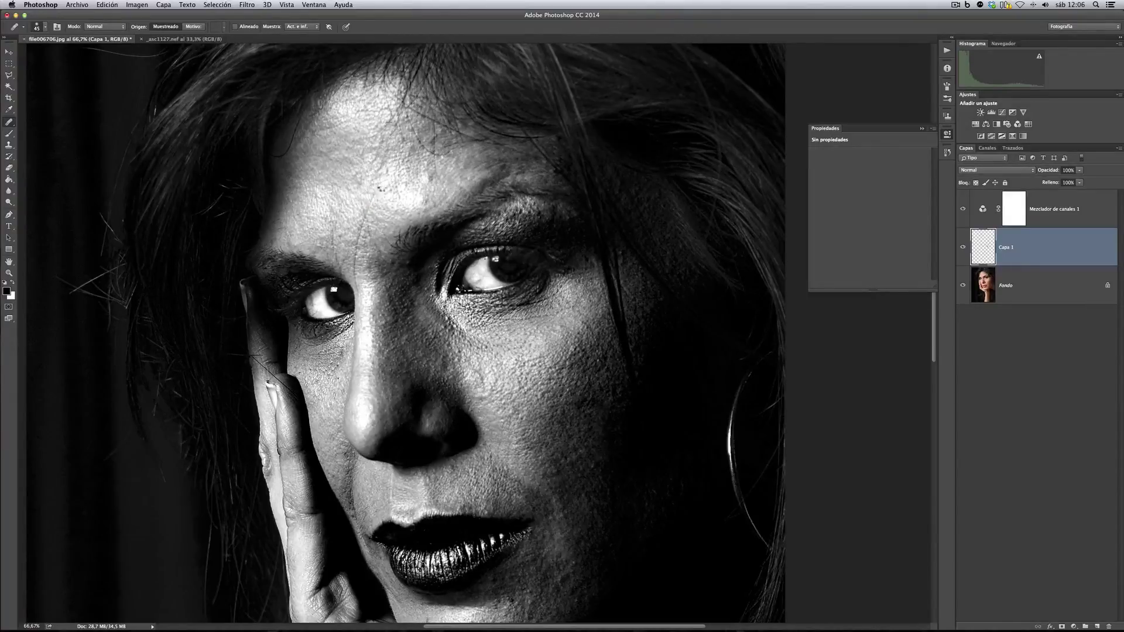
{"action": "left_click", "coordinate": [374, 187]}
{"action": "left_click", "coordinate": [362, 191], "text": "alt"}
Hide the channel mixer layer, toggle Capa 1 to compare the retouch in color, and show the mixer layer again
{"action": "scroll", "coordinate": [386, 155], "scroll_direction": "down", "scroll_amount": 3}
{"action": "scroll", "coordinate": [390, 152], "scroll_direction": "up", "scroll_amount": 1}
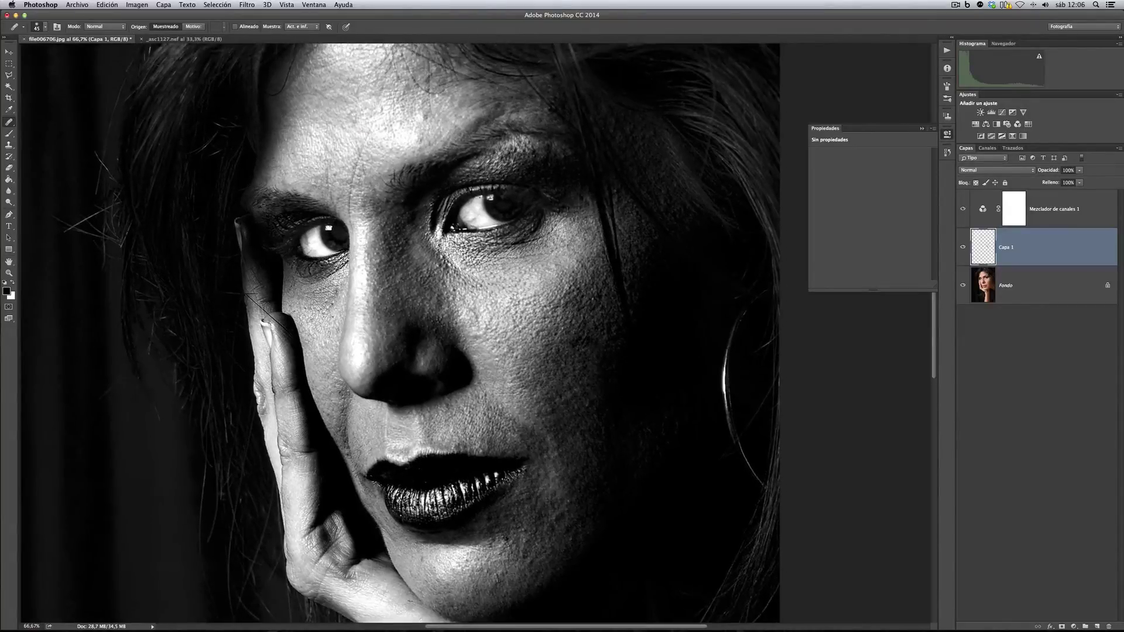
{"action": "left_click", "coordinate": [963, 210]}
{"action": "left_click", "coordinate": [963, 248]}
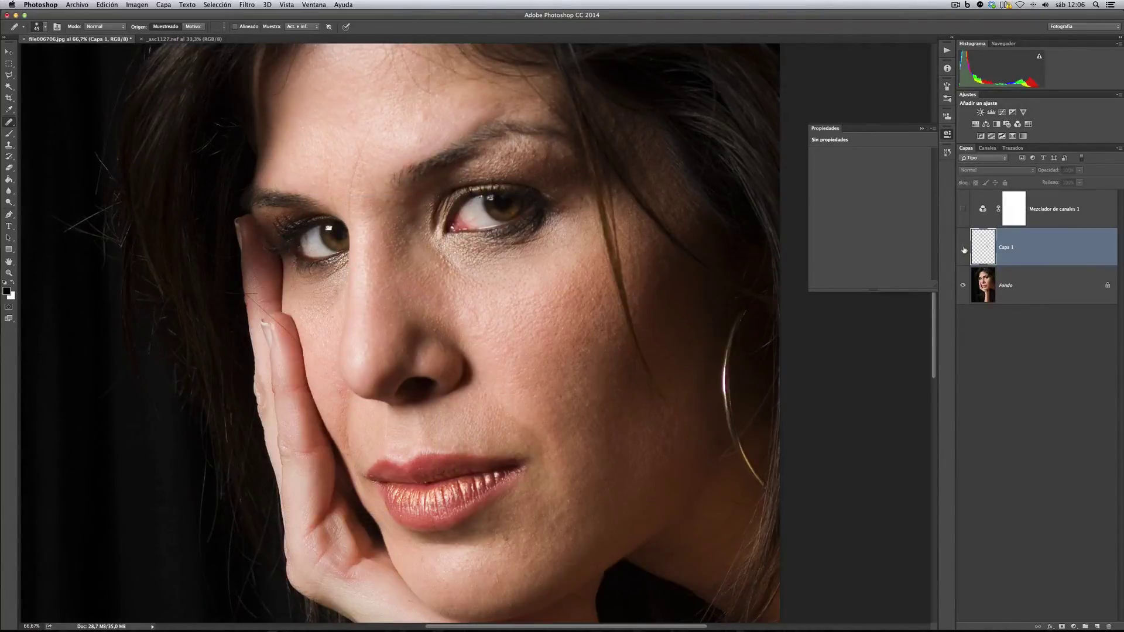
{"action": "left_click", "coordinate": [962, 248]}
{"action": "left_click", "coordinate": [962, 248]}
{"action": "left_click", "coordinate": [962, 249]}
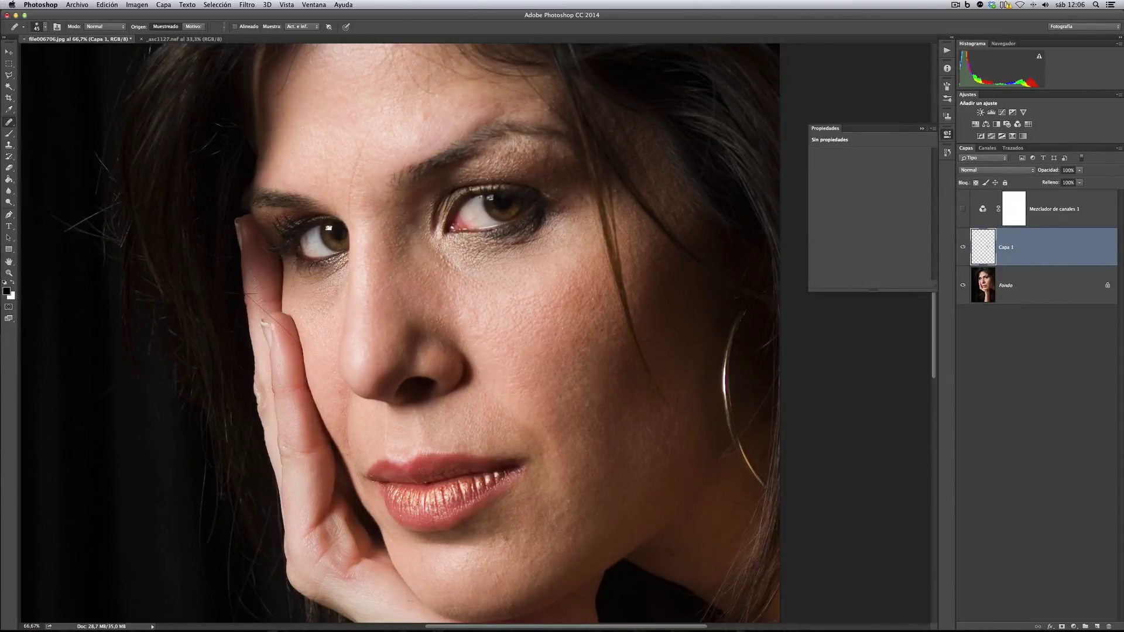
{"action": "left_click", "coordinate": [963, 209]}
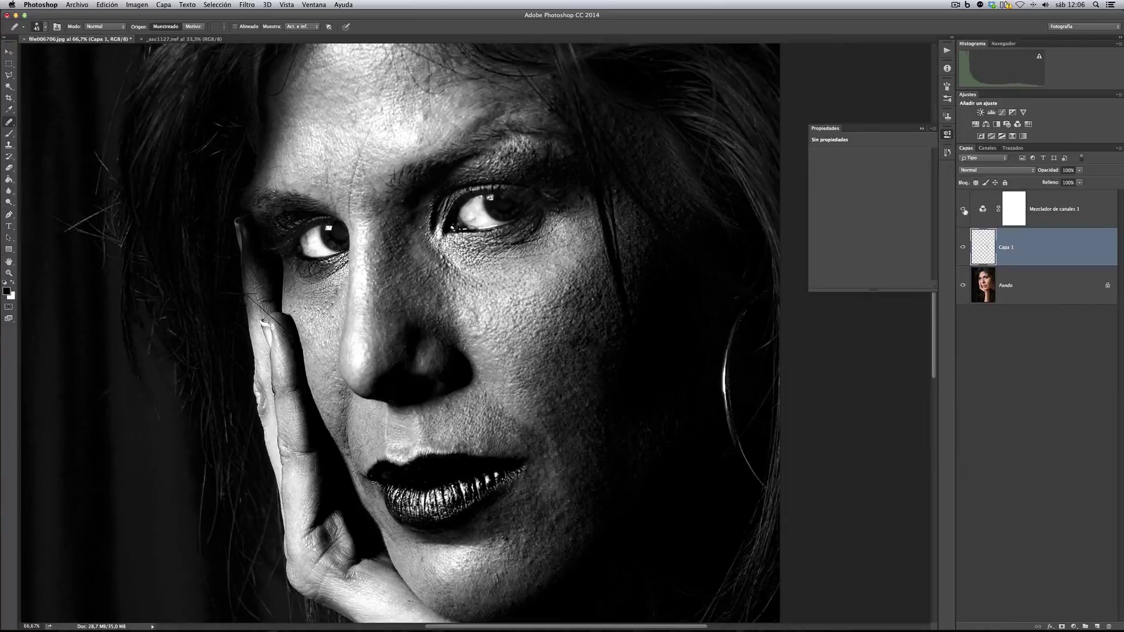
Delete the Mezclador de canales 1 layer and toggle Capa 1's visibility to compare the portrait before and after retouching
{"action": "left_click_drag", "start_coordinate": [576, 309], "coordinate": [568, 163]}
{"action": "left_click_drag", "start_coordinate": [534, 324], "coordinate": [536, 318]}
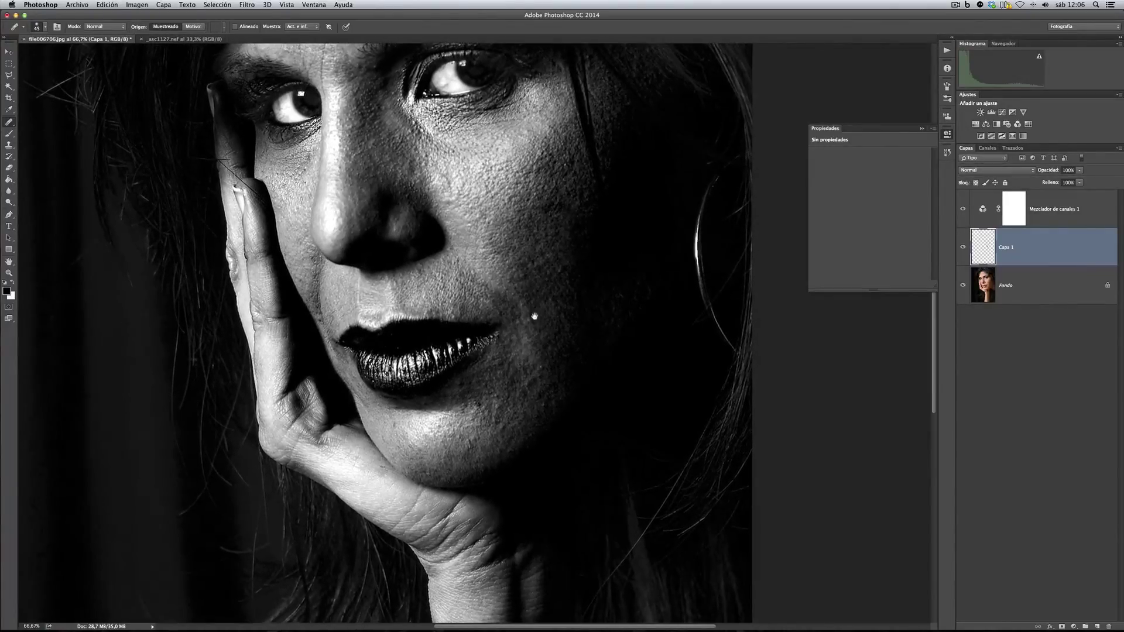
{"action": "left_click_drag", "start_coordinate": [490, 195], "coordinate": [519, 234]}
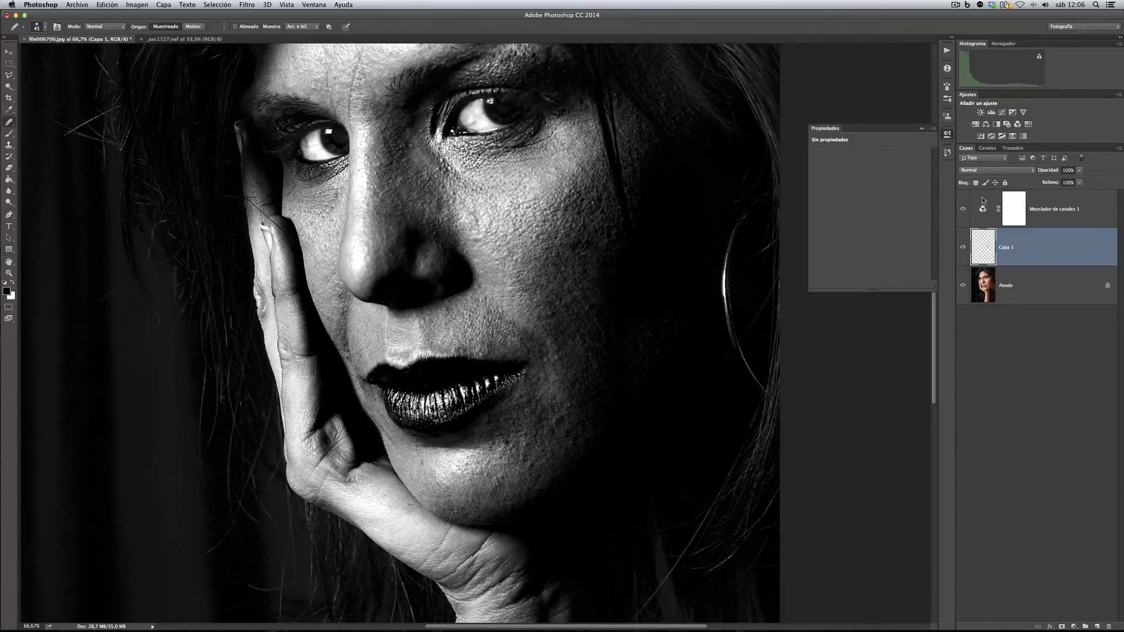
{"action": "left_click", "coordinate": [1068, 216]}
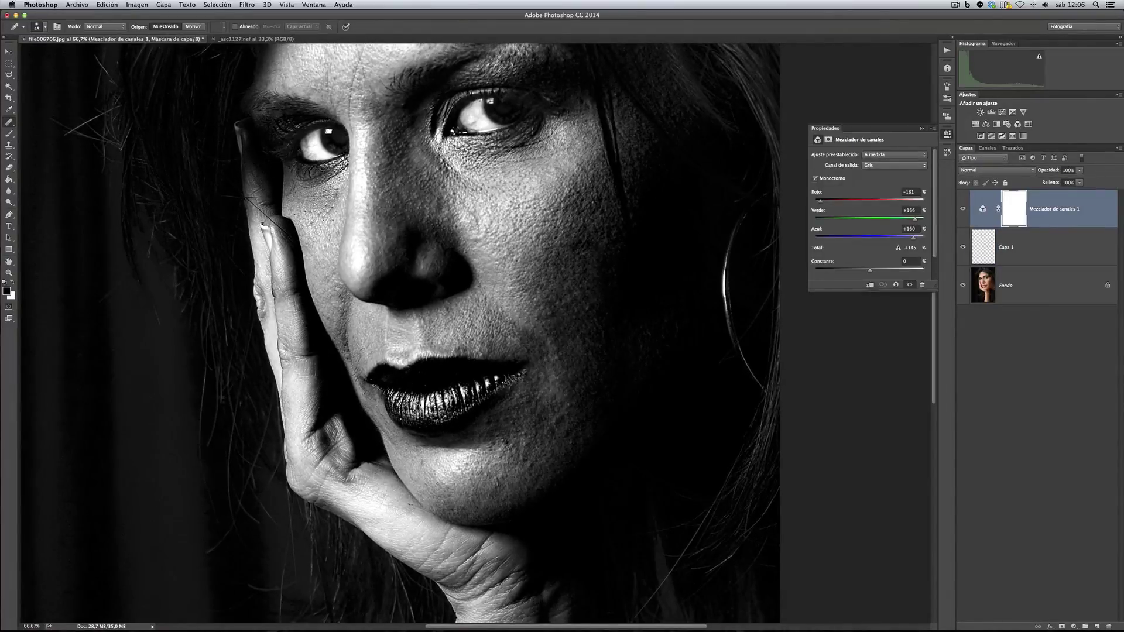
{"action": "left_click", "coordinate": [1041, 256]}
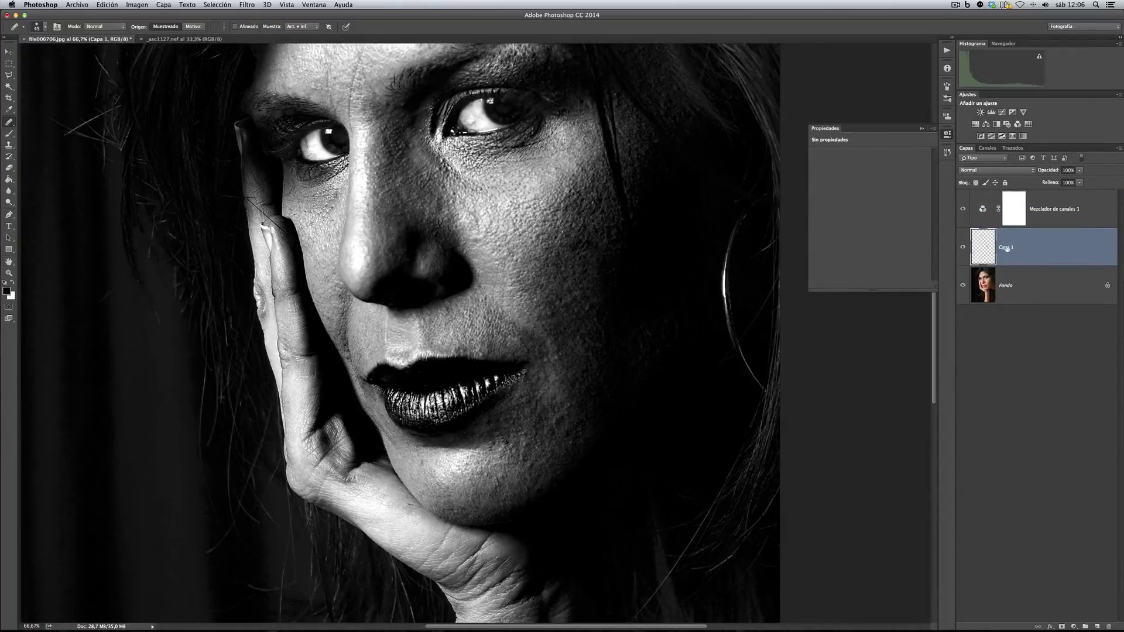
{"action": "left_click", "coordinate": [1053, 214]}
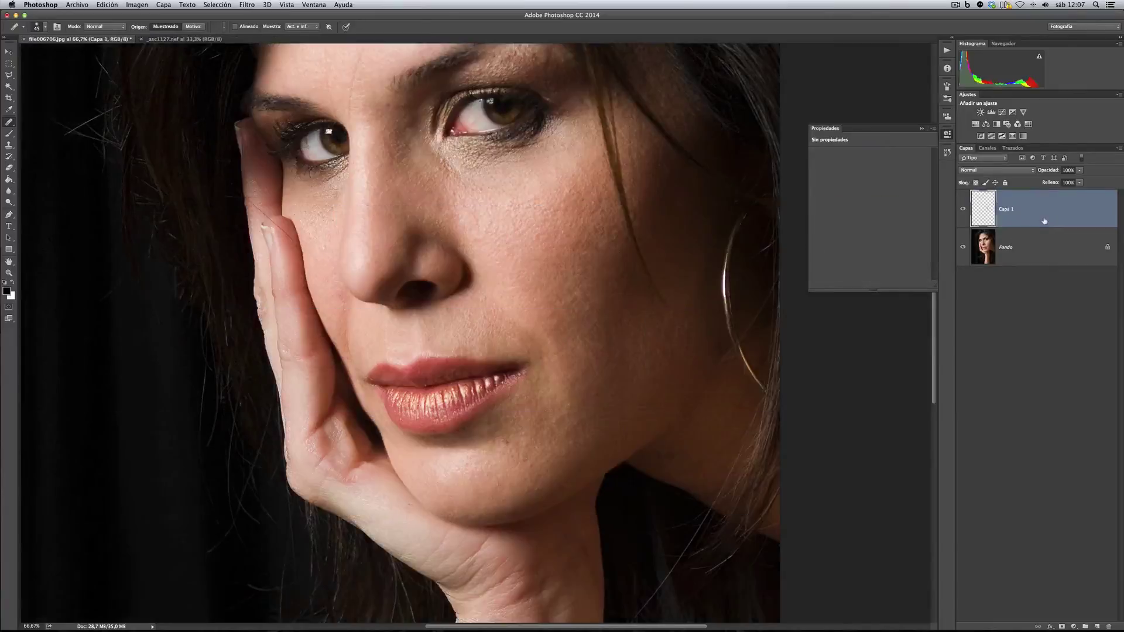
{"action": "left_click", "coordinate": [962, 209]}
{"action": "left_click", "coordinate": [962, 208]}
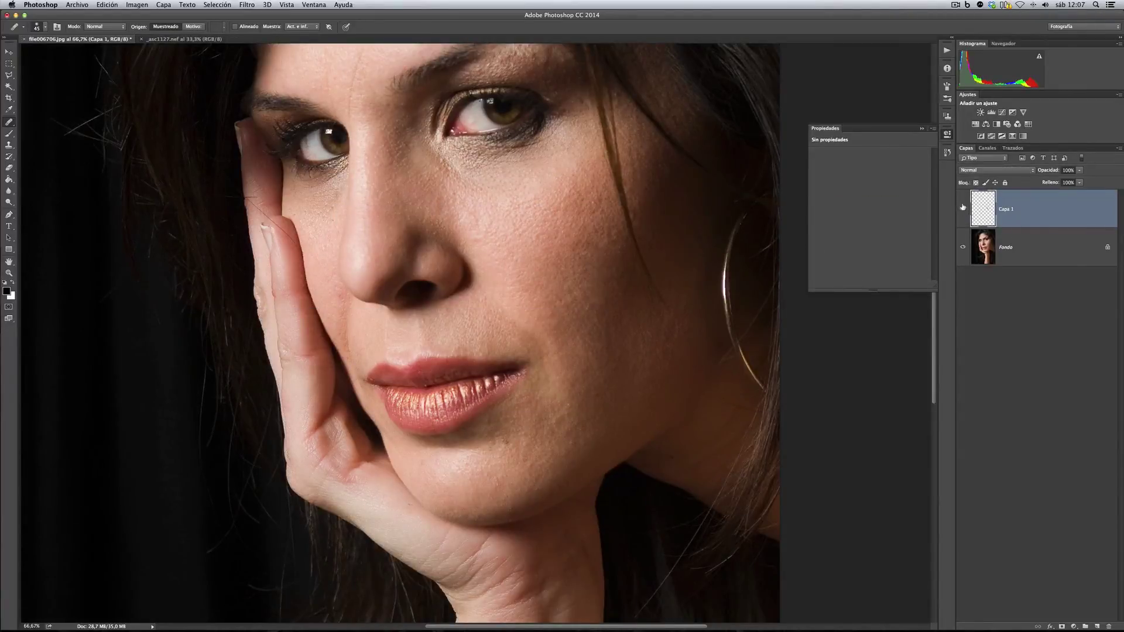